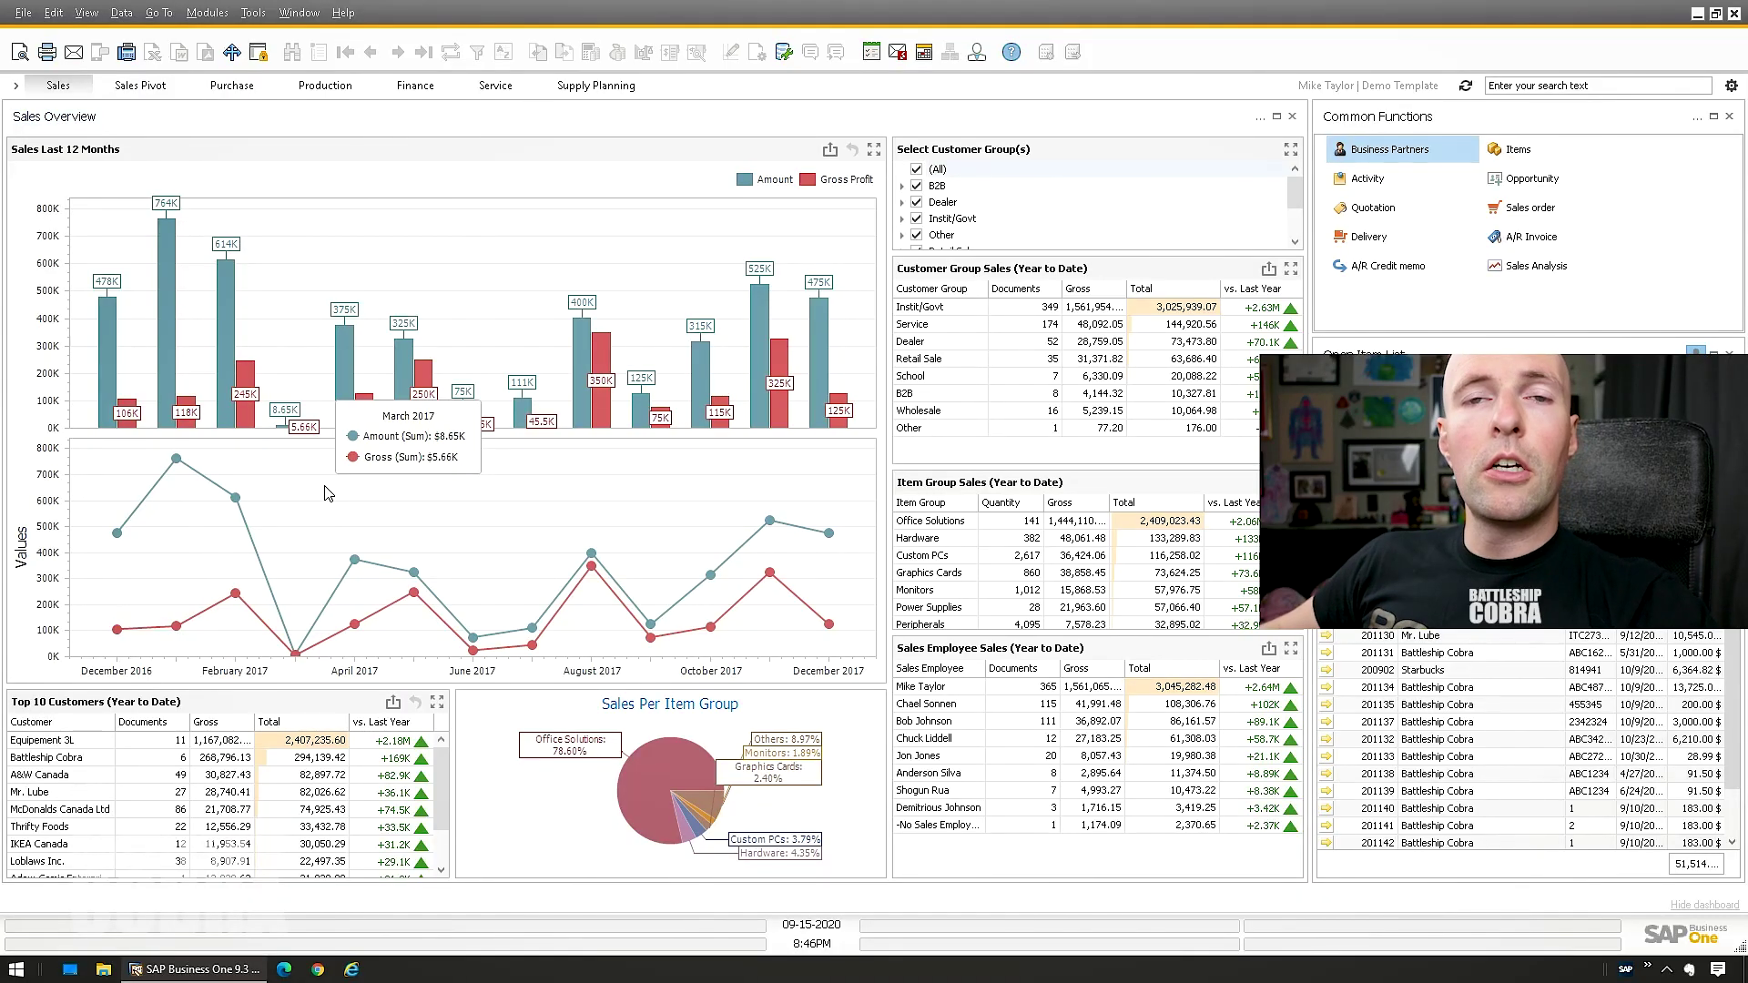
Open the last sales order and show its Logistics addresses, with Purolator-Express and Prepaid terms
click(206, 13)
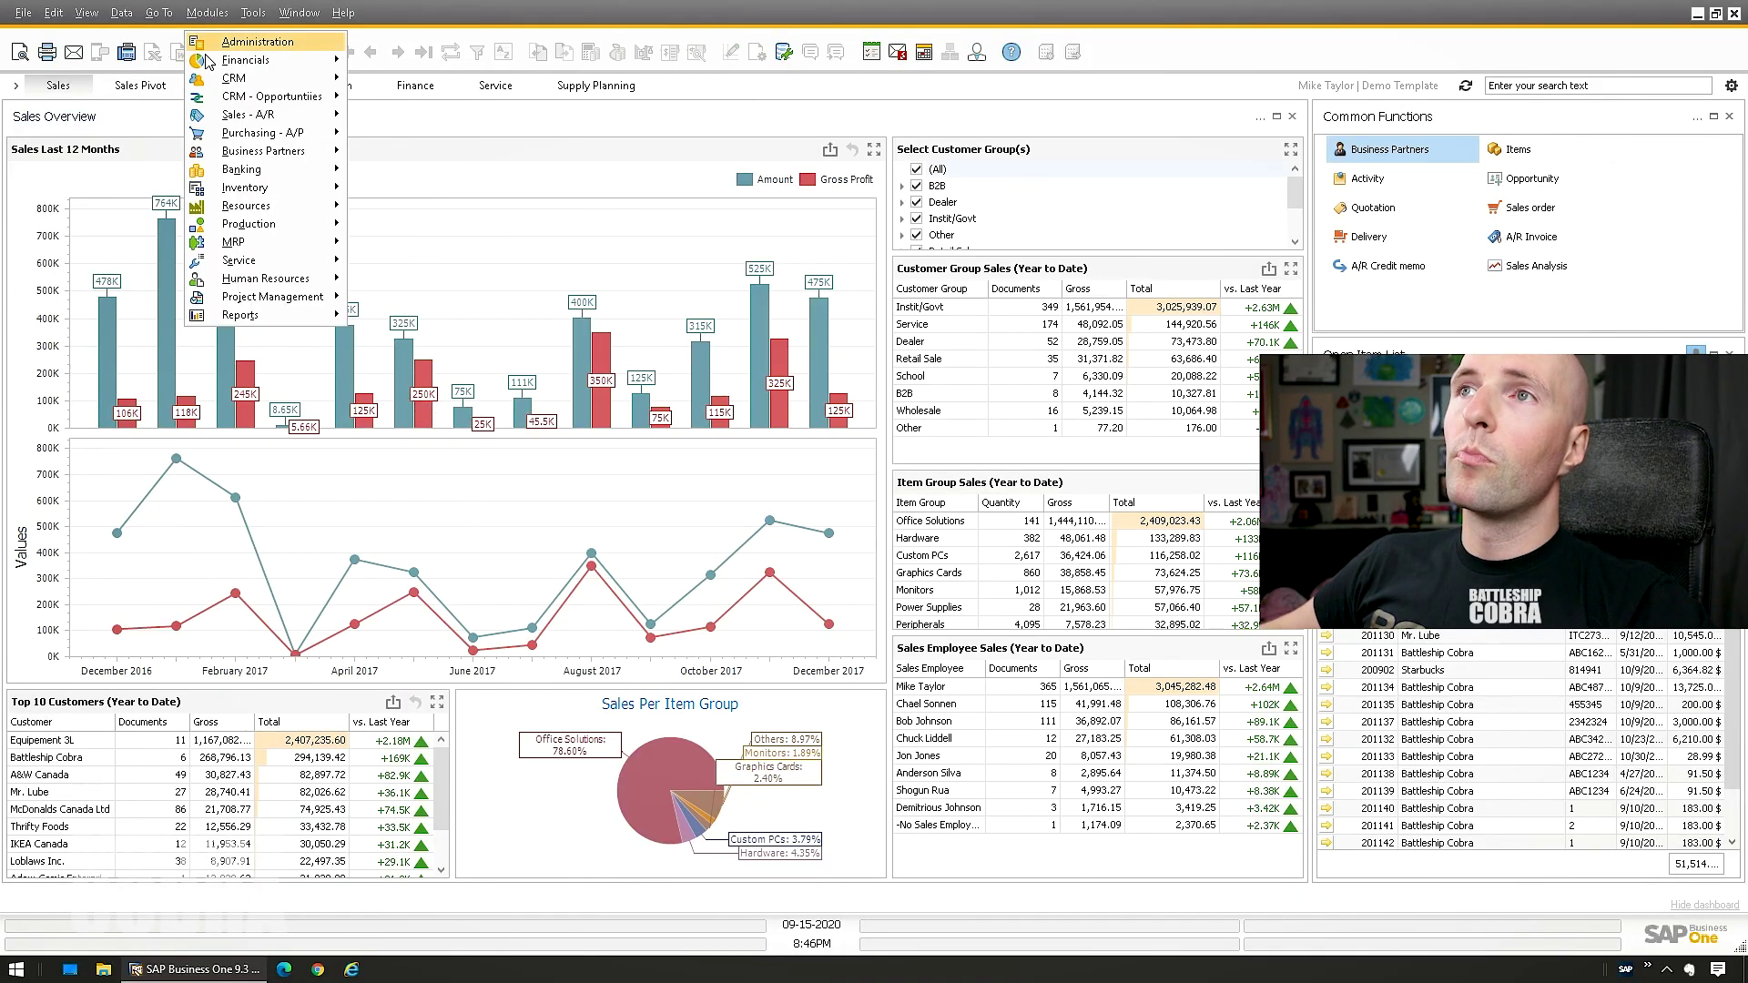
mouse_move(264, 113)
click(446, 151)
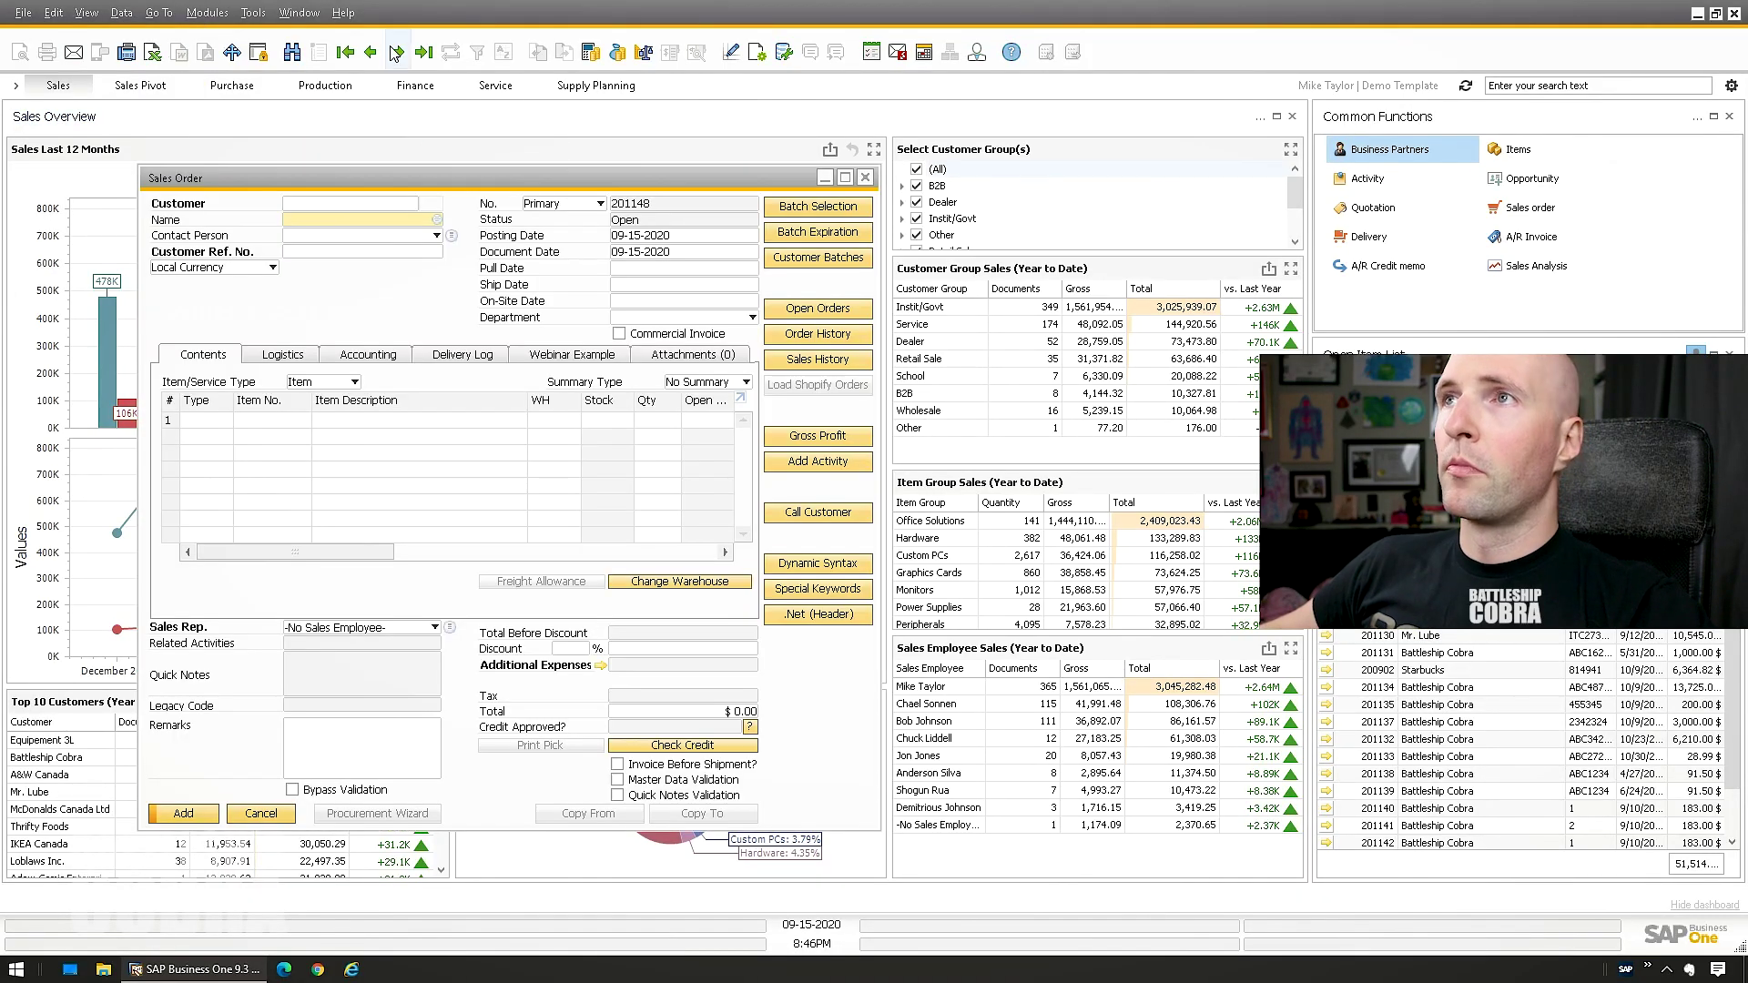
click(423, 52)
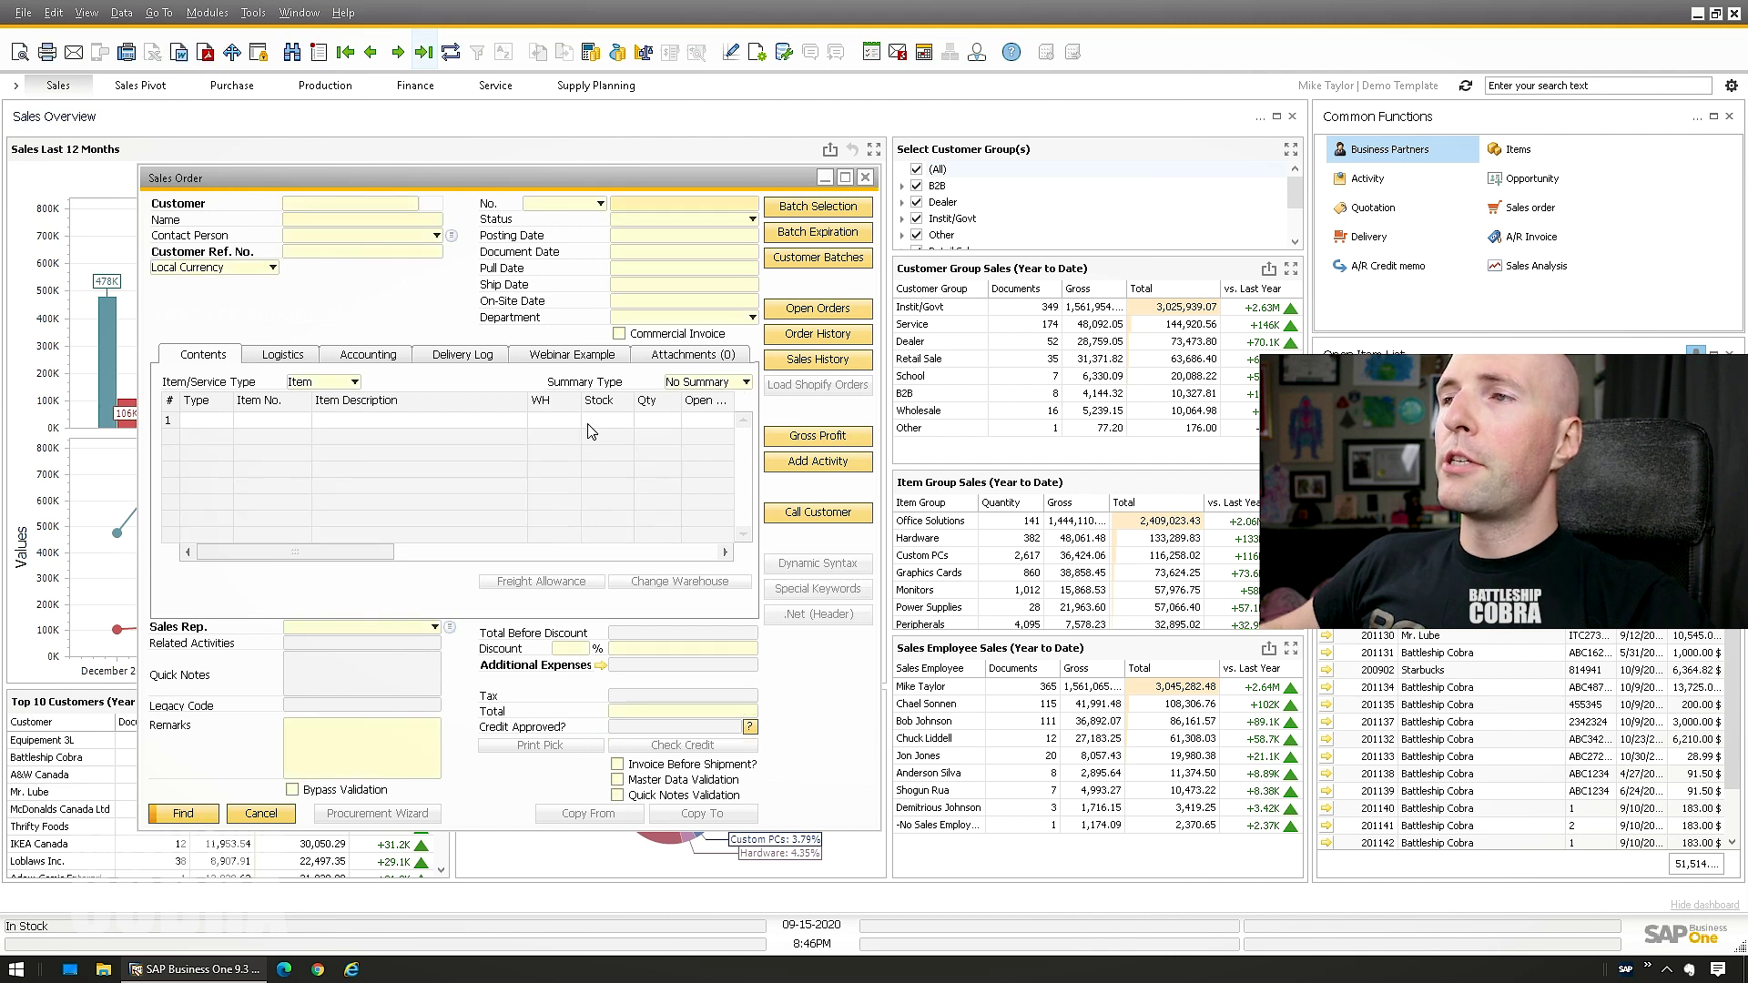
click(284, 355)
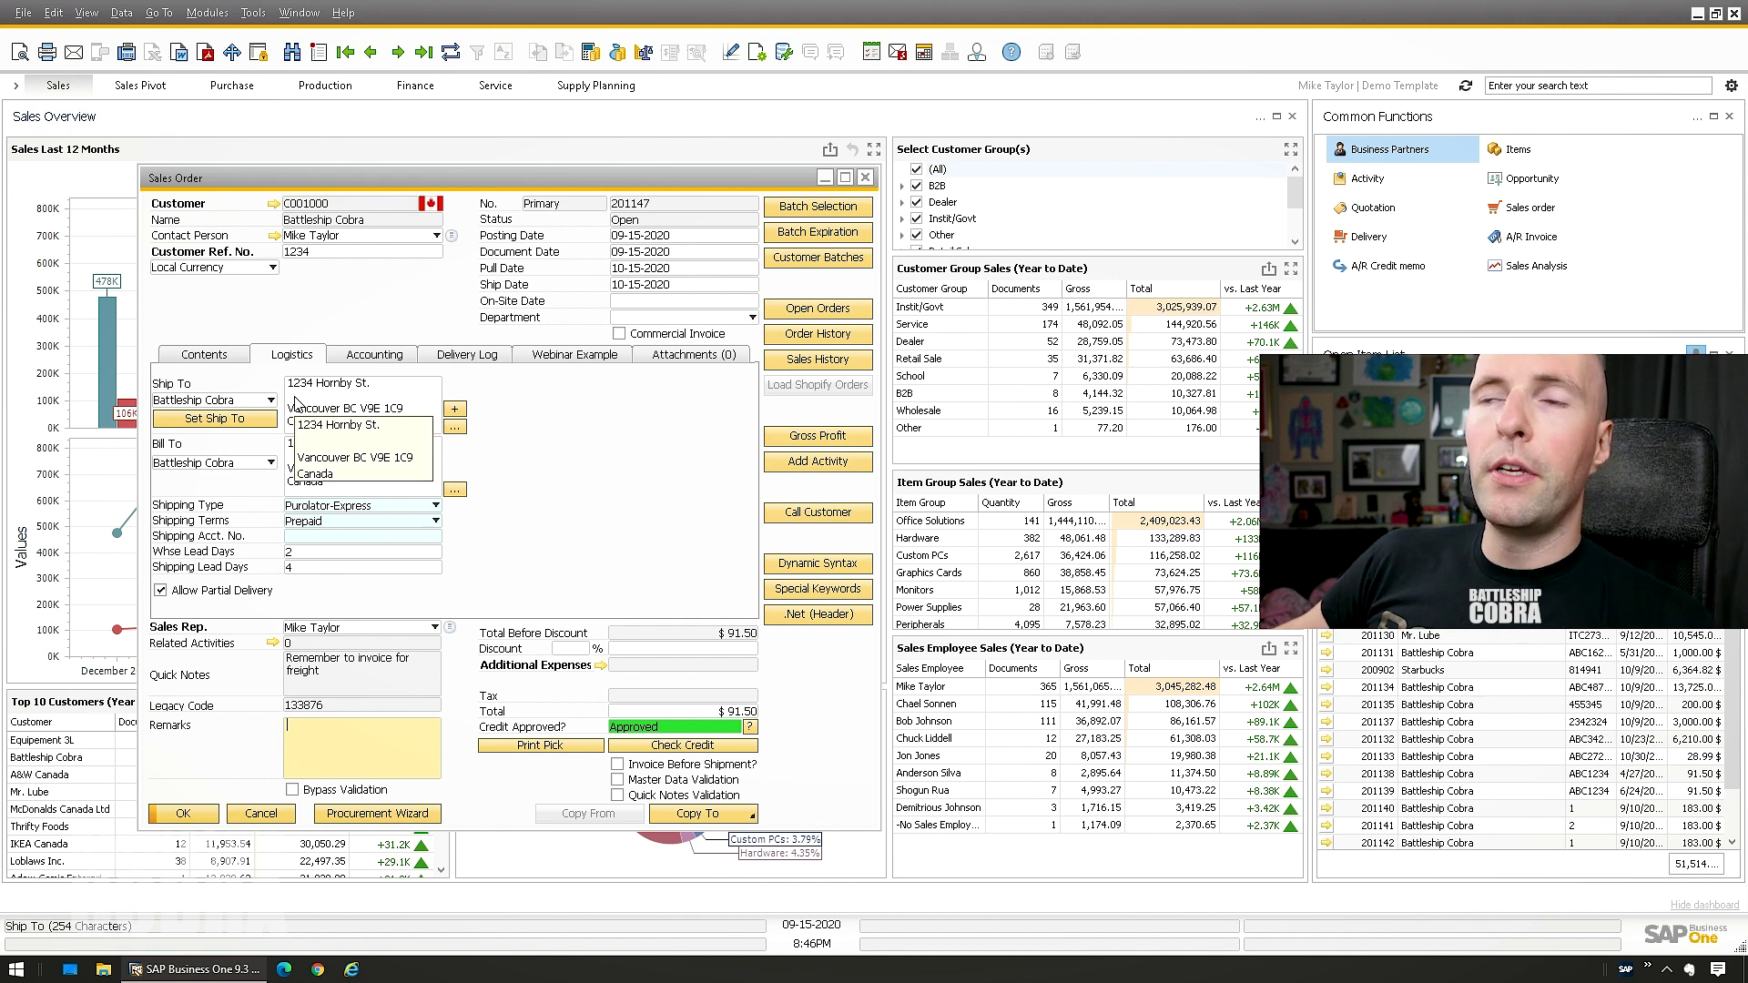
Open the Address Formats setup under Administration > Setup > Business Partners
click(203, 12)
mouse_move(238, 42)
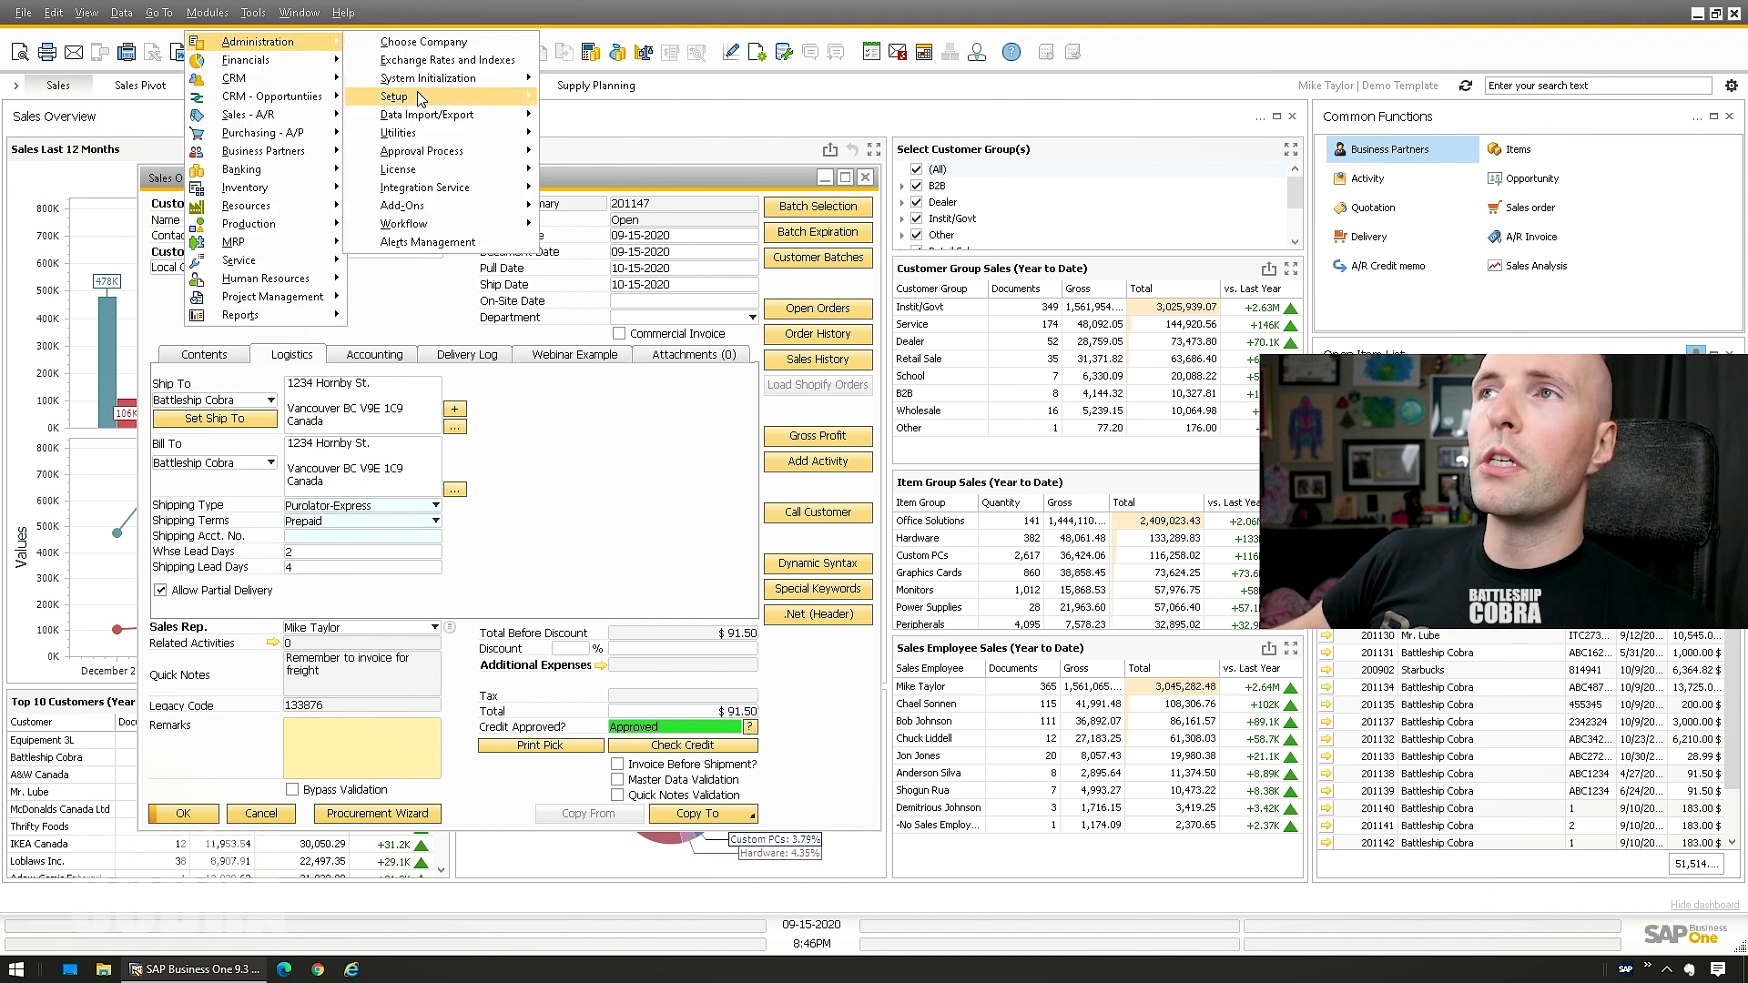
mouse_move(414, 100)
mouse_move(606, 194)
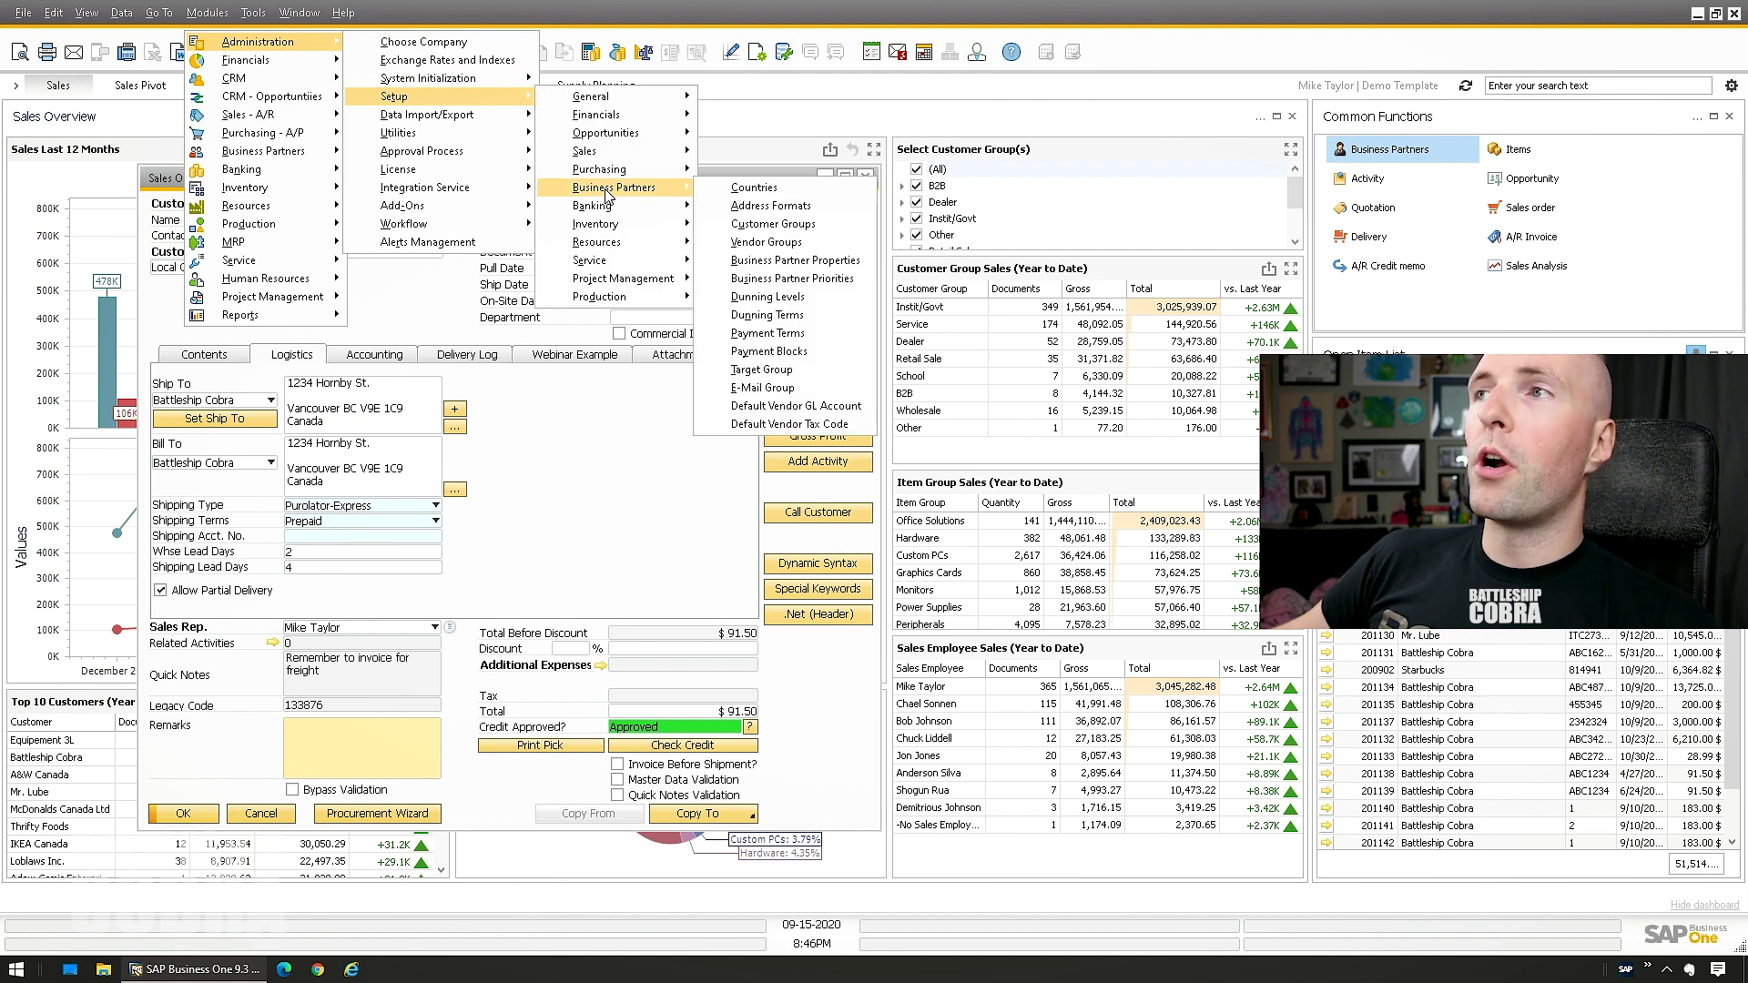
click(790, 206)
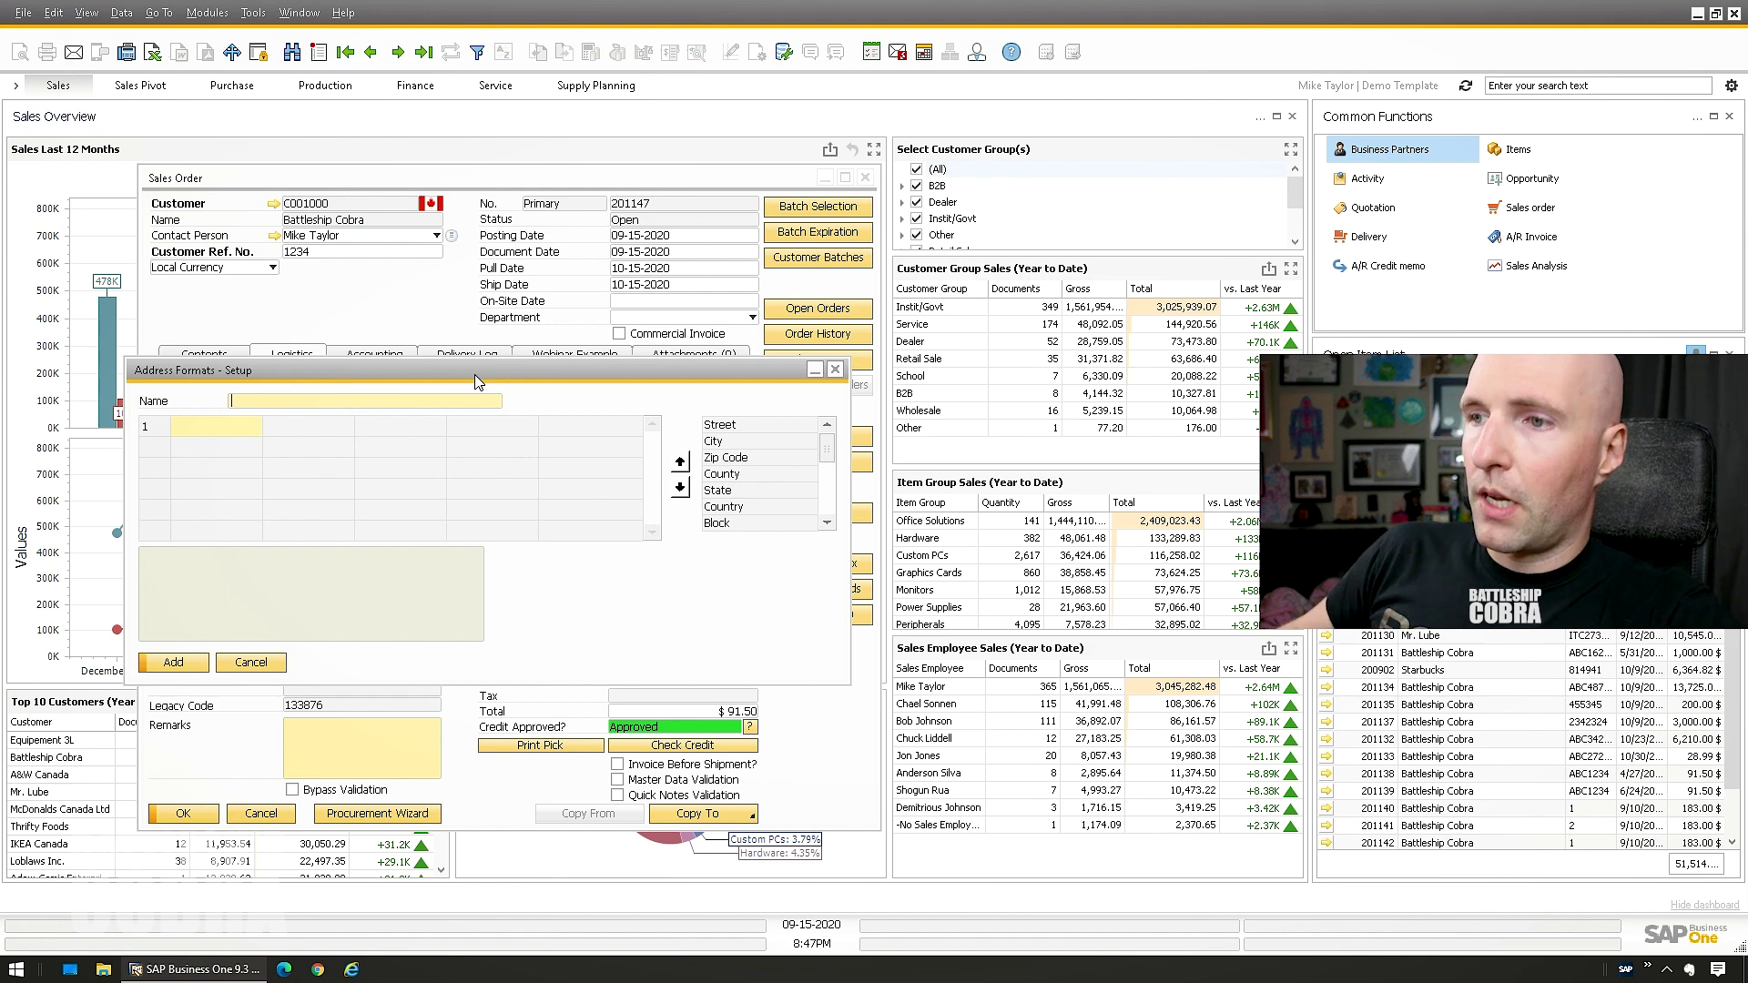
Load the Canada address format and move its window off the sales order
text(Canada)
click(235, 428)
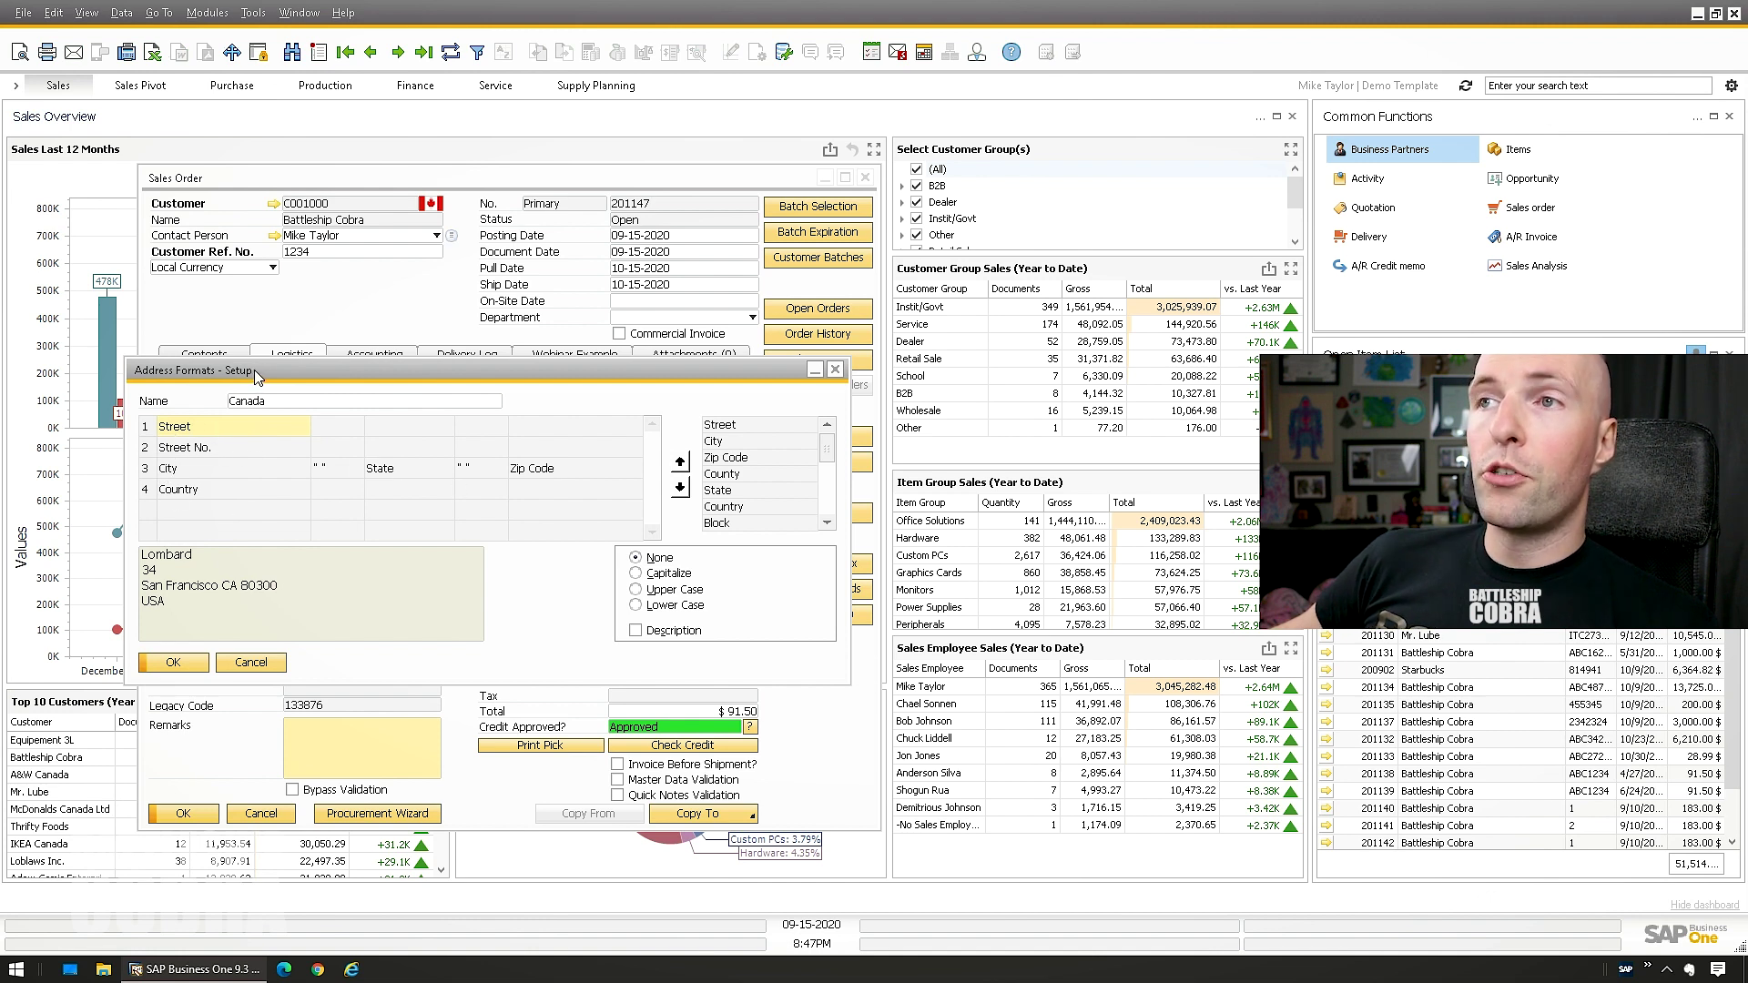
drag(254, 370, 598, 549)
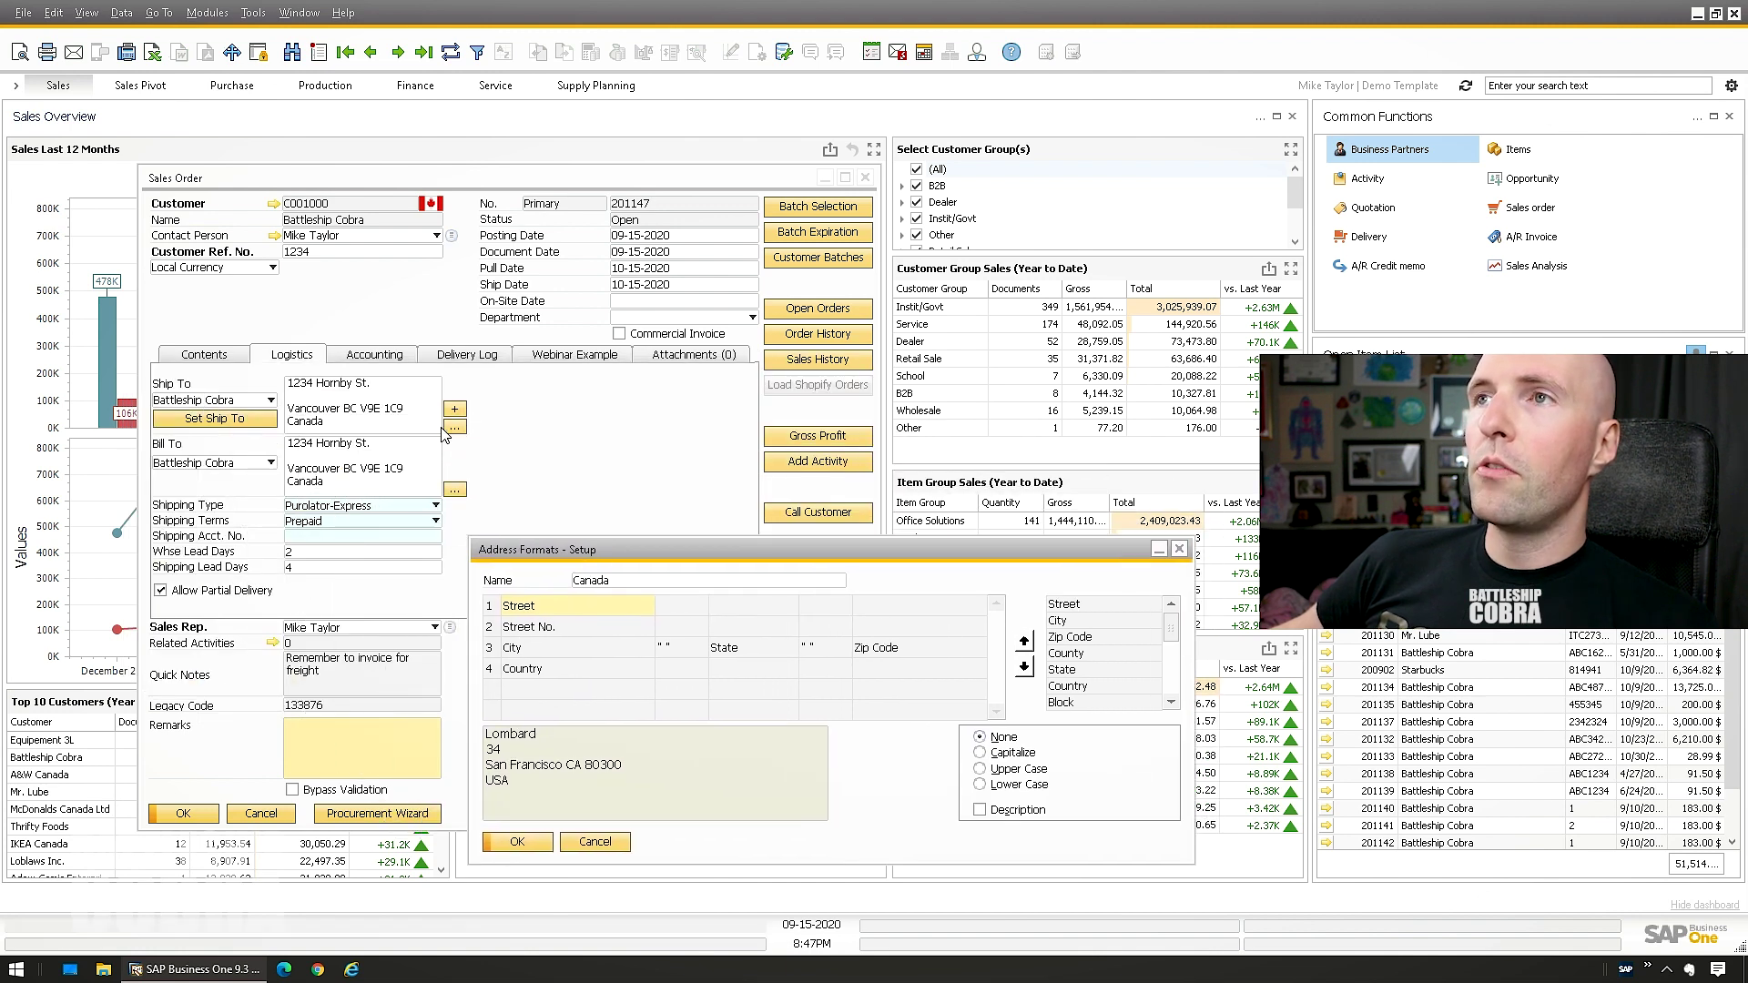
click(274, 211)
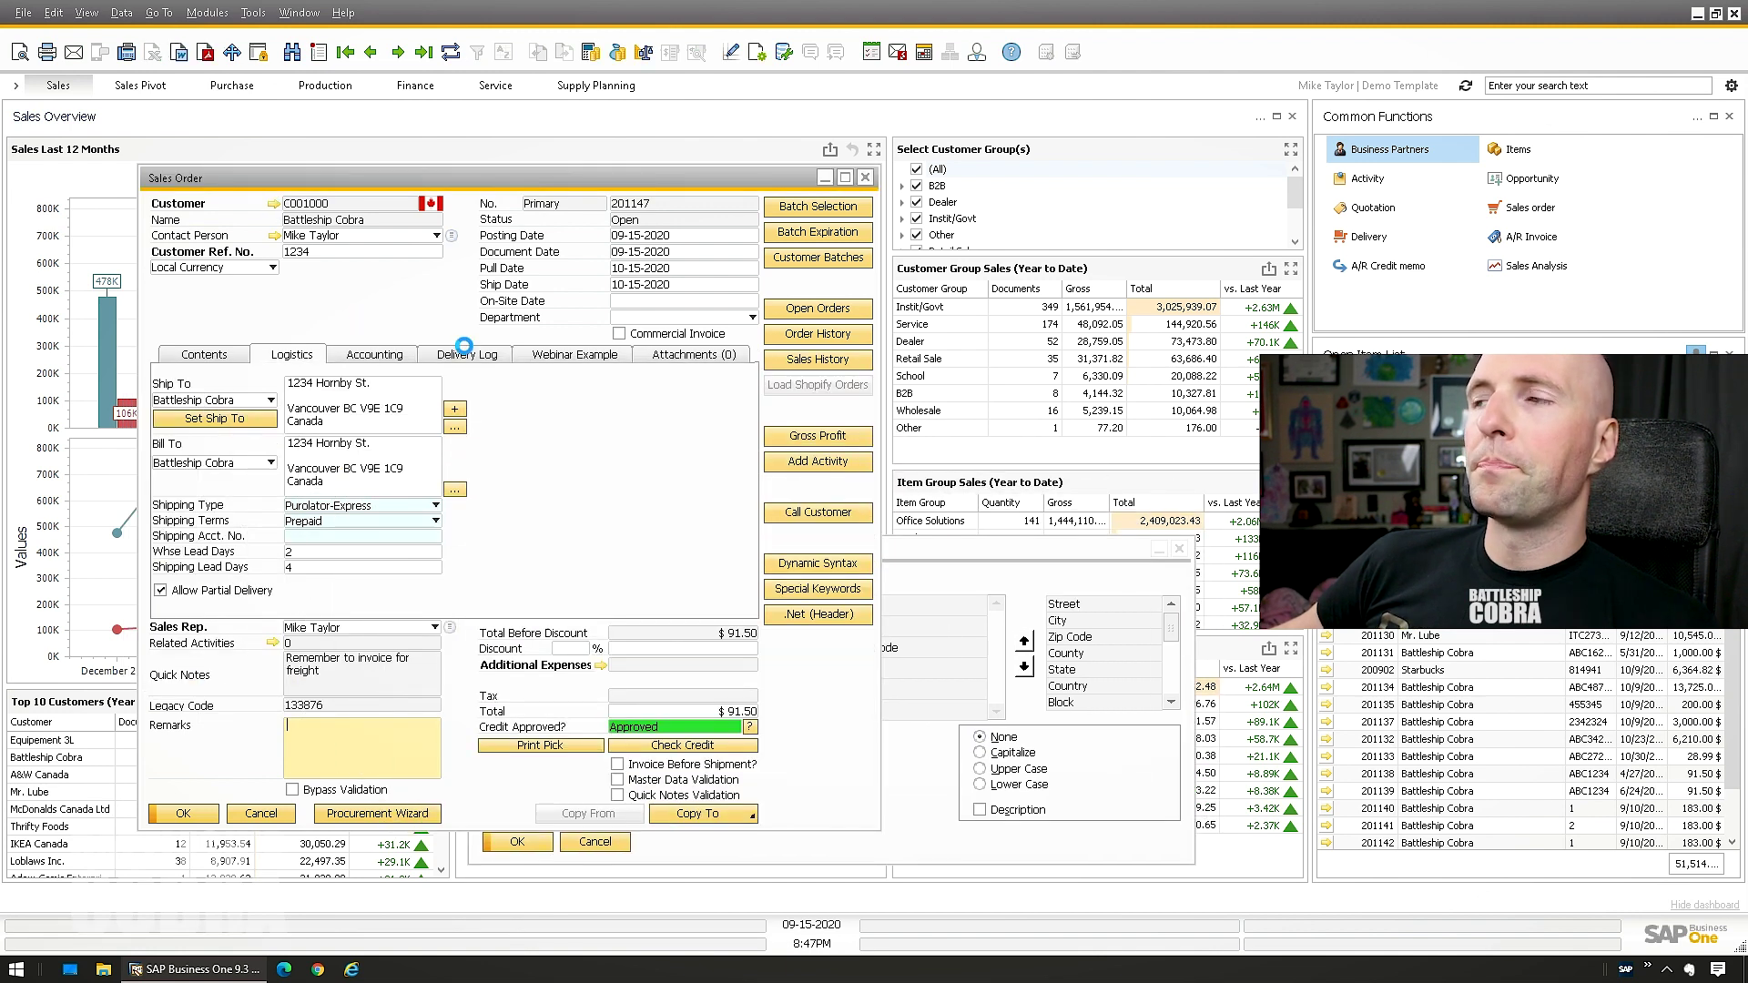
Arrange the customer record and Canada format windows, then show Battleship Cobra's stored addresses
drag(434, 204, 314, 108)
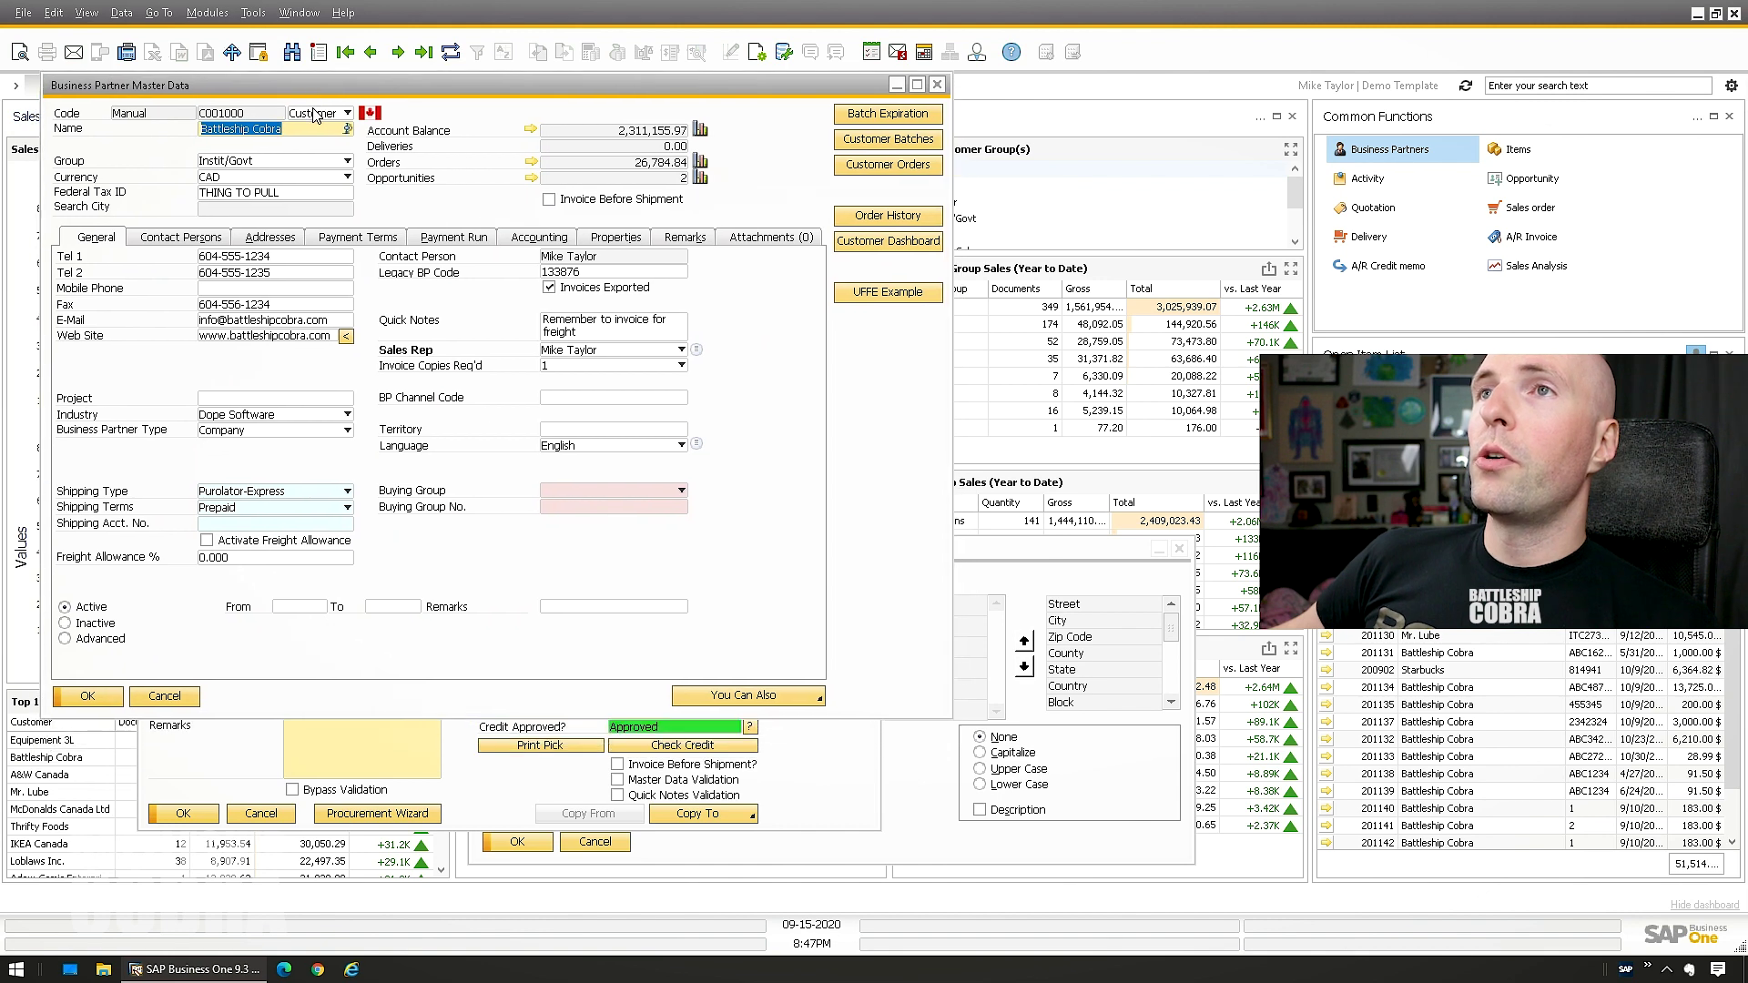
click(986, 546)
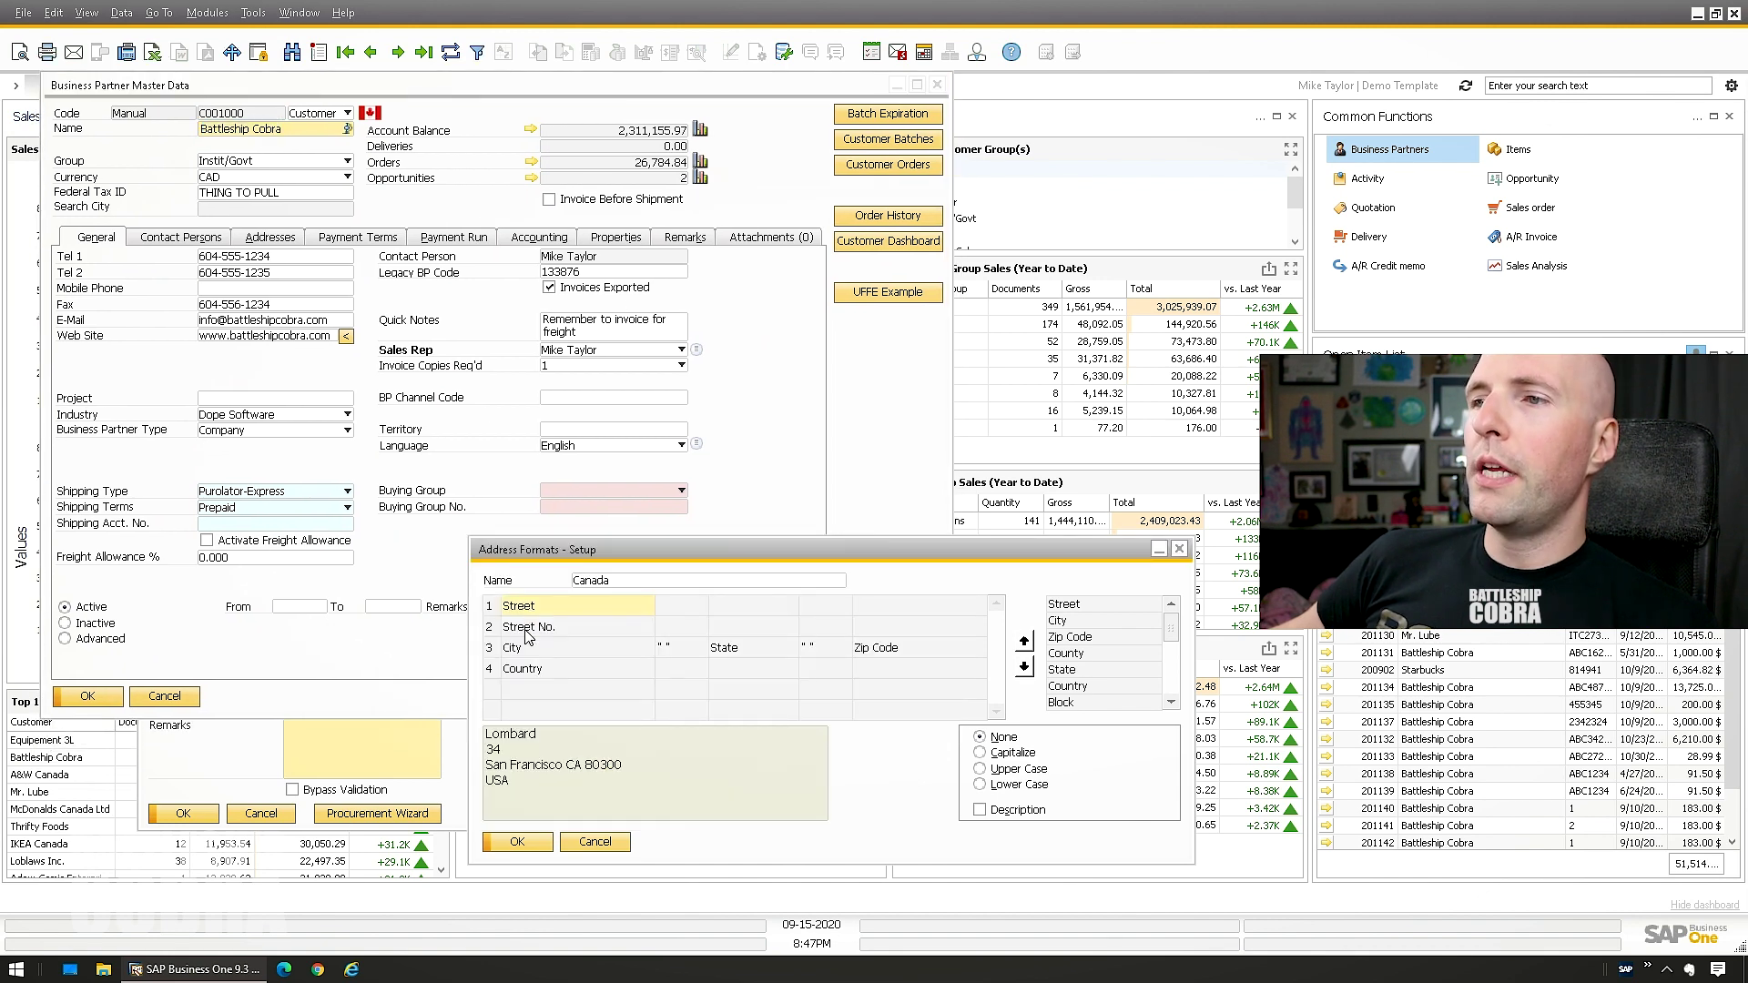
drag(536, 555, 1014, 581)
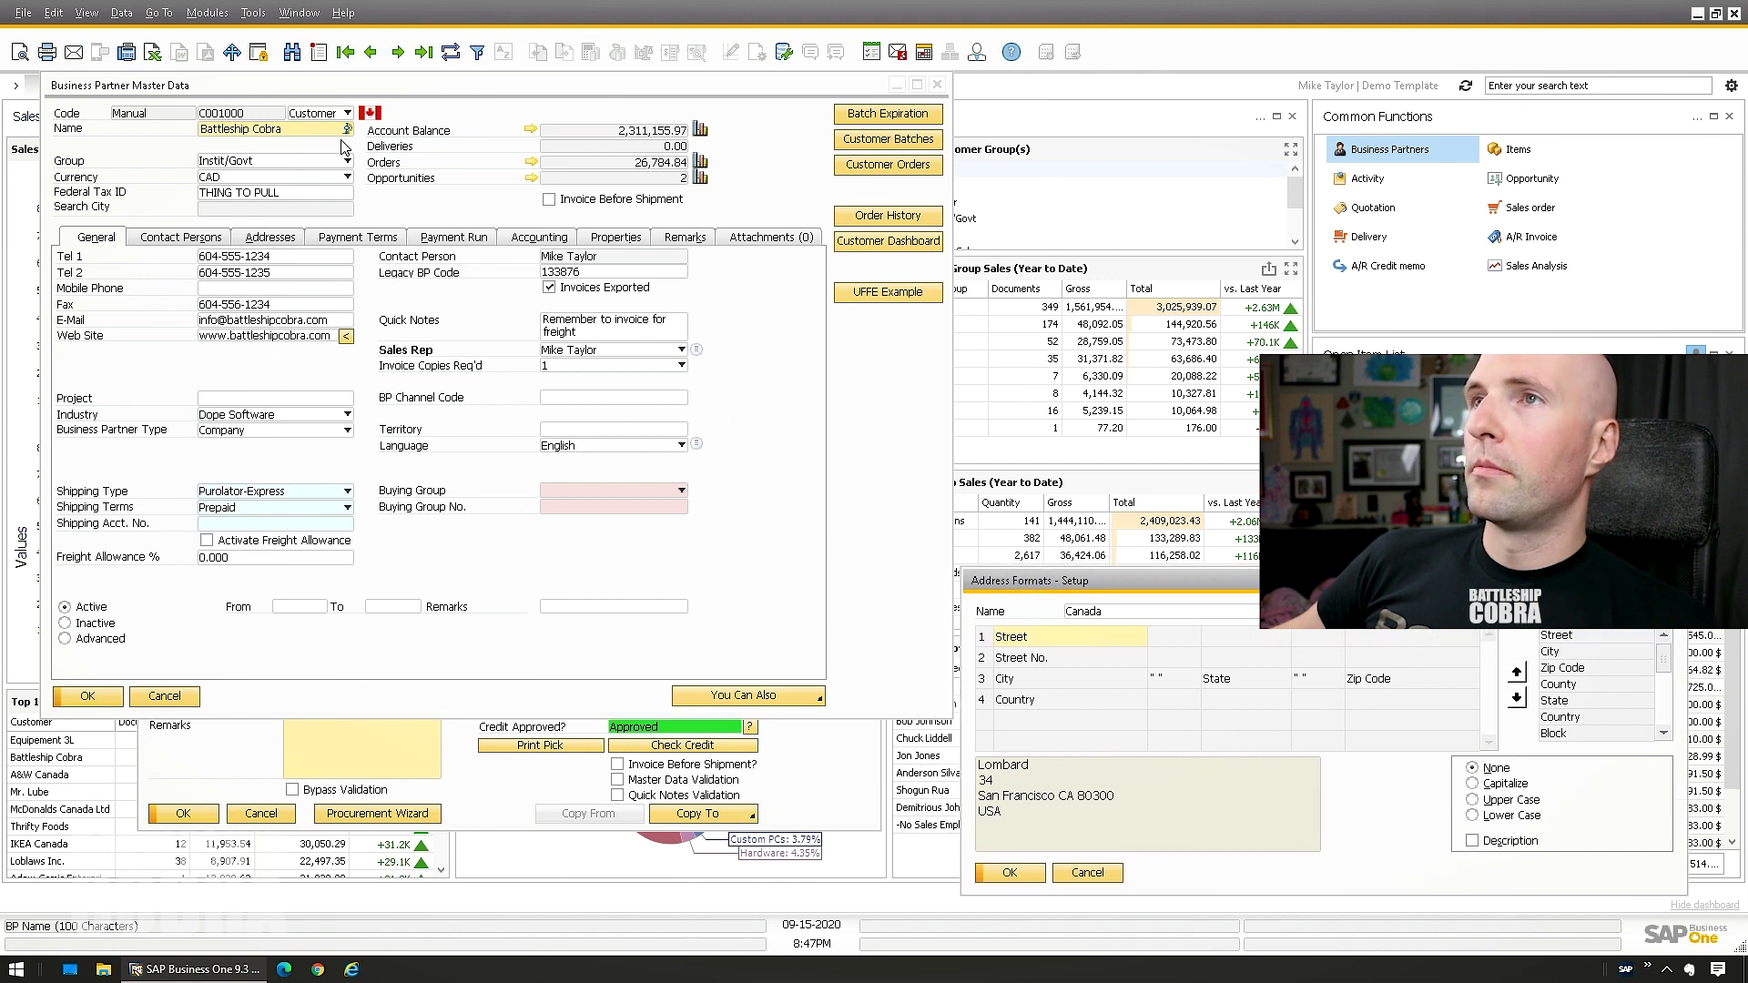
click(266, 238)
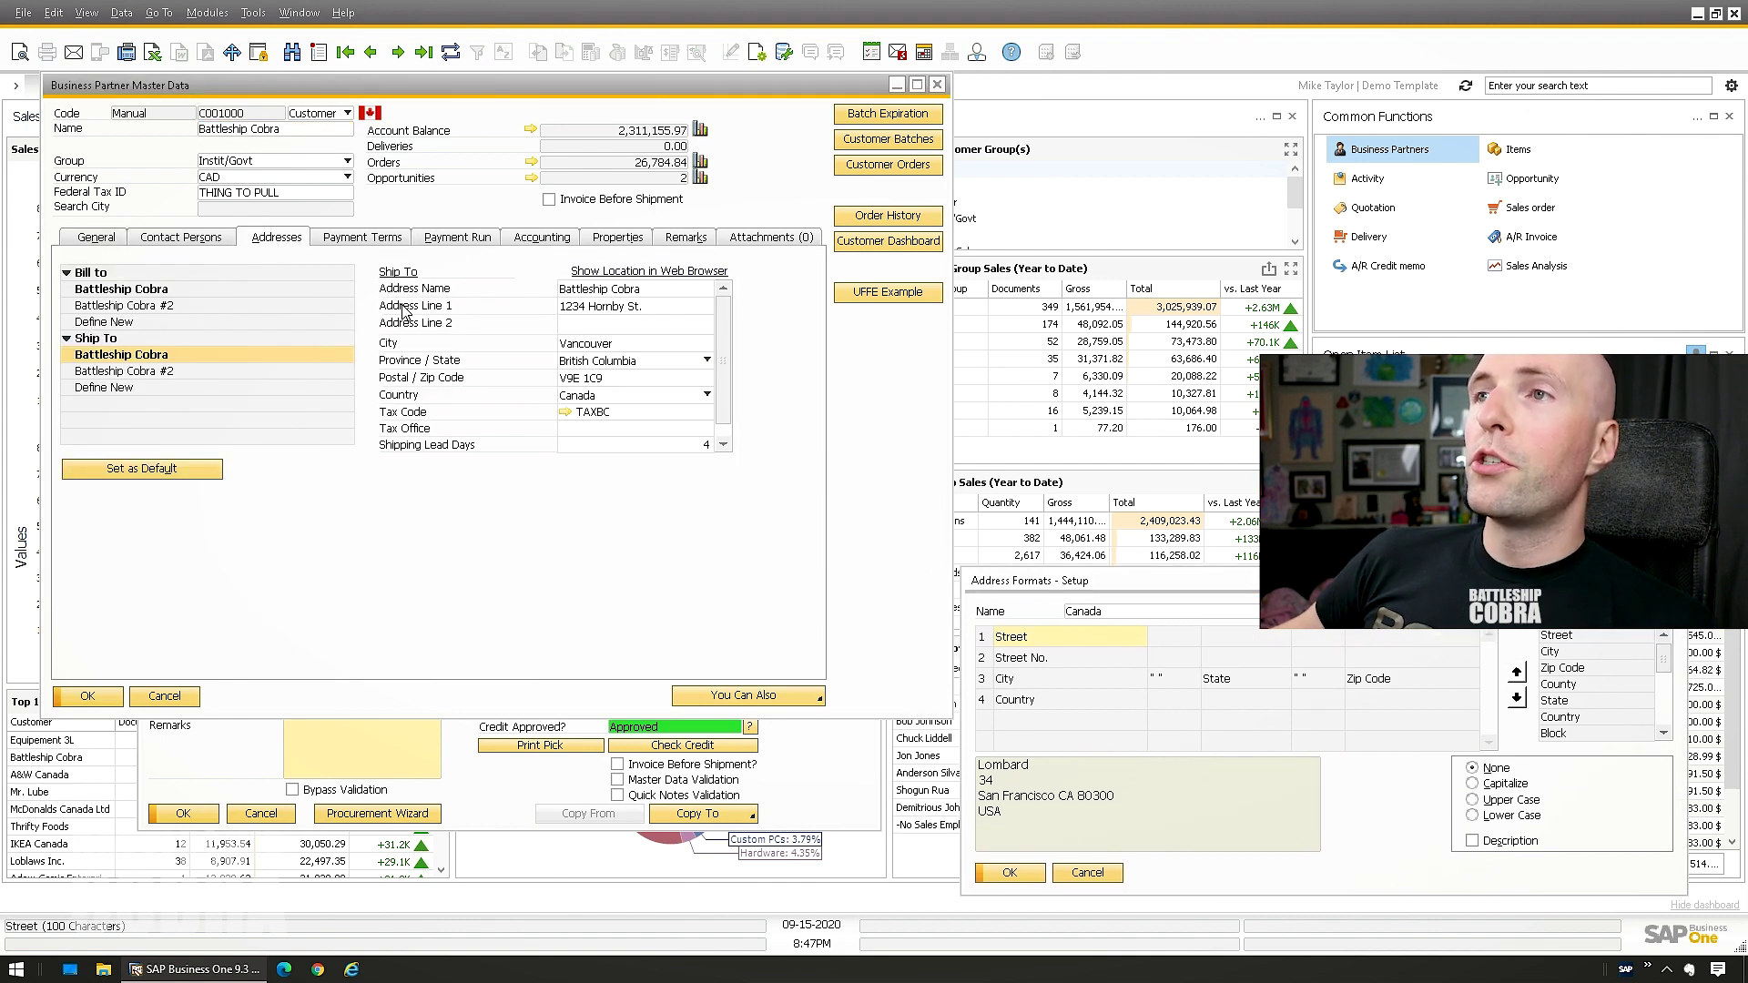
Turn on View > System Information and inspect the Street No. and street address fields
click(94, 14)
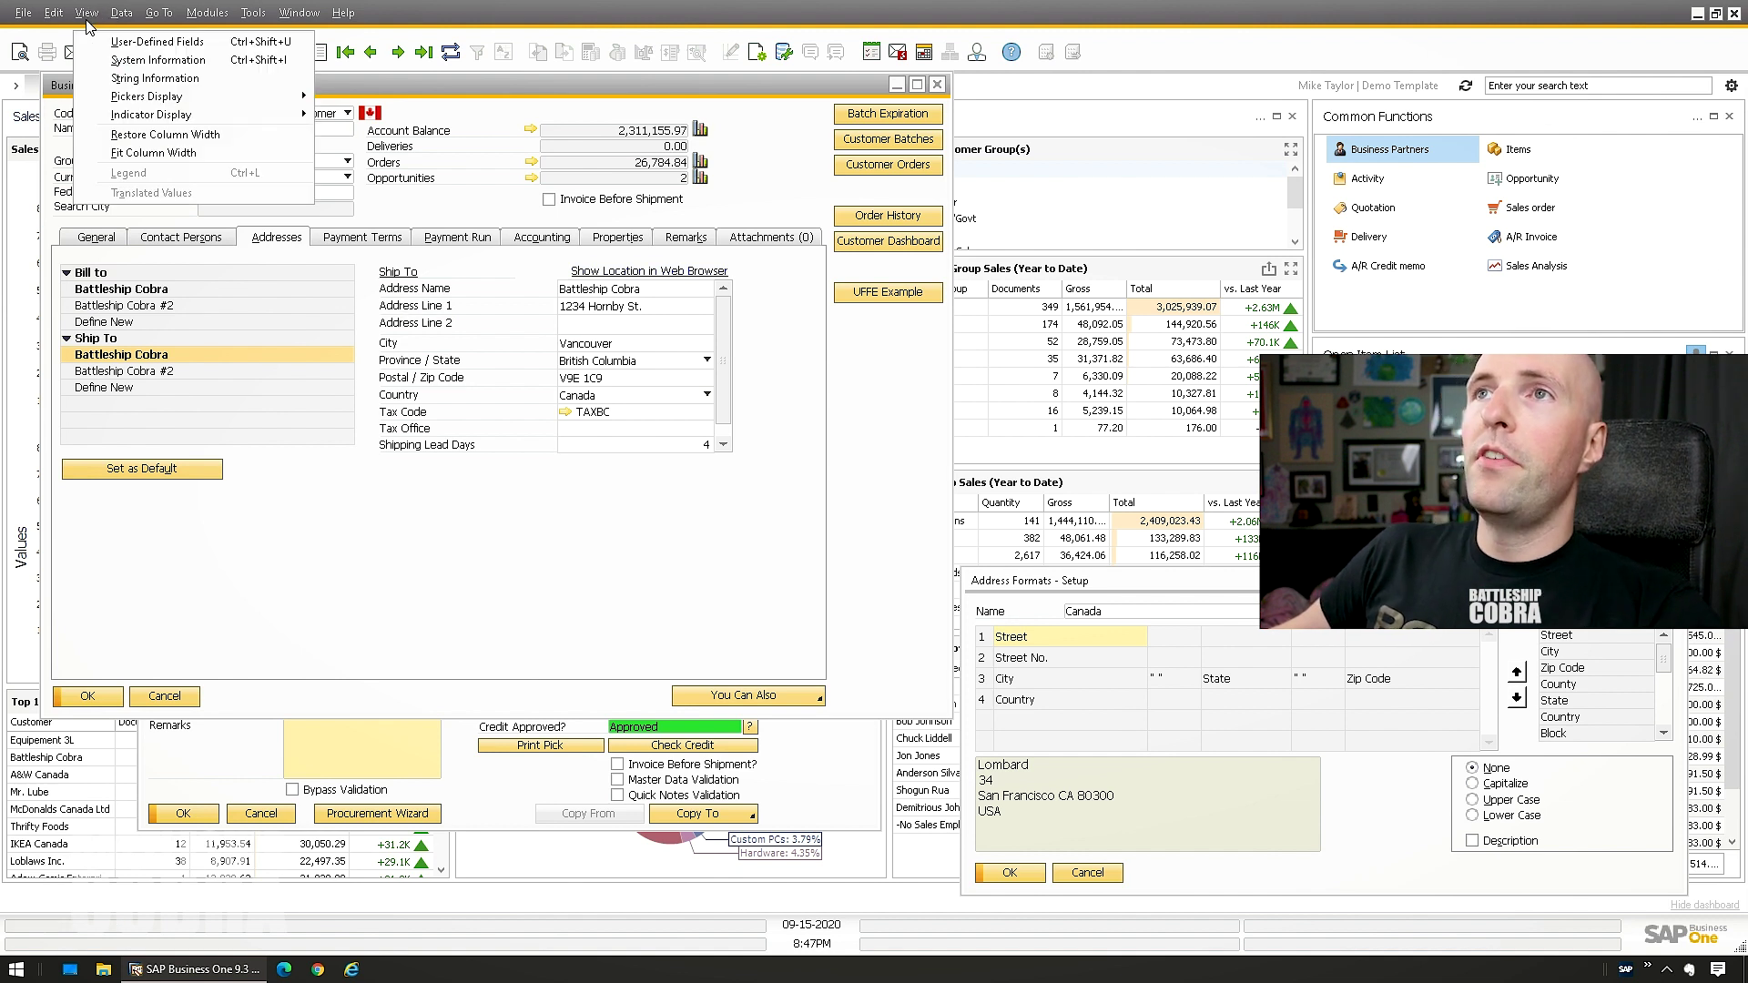
click(114, 56)
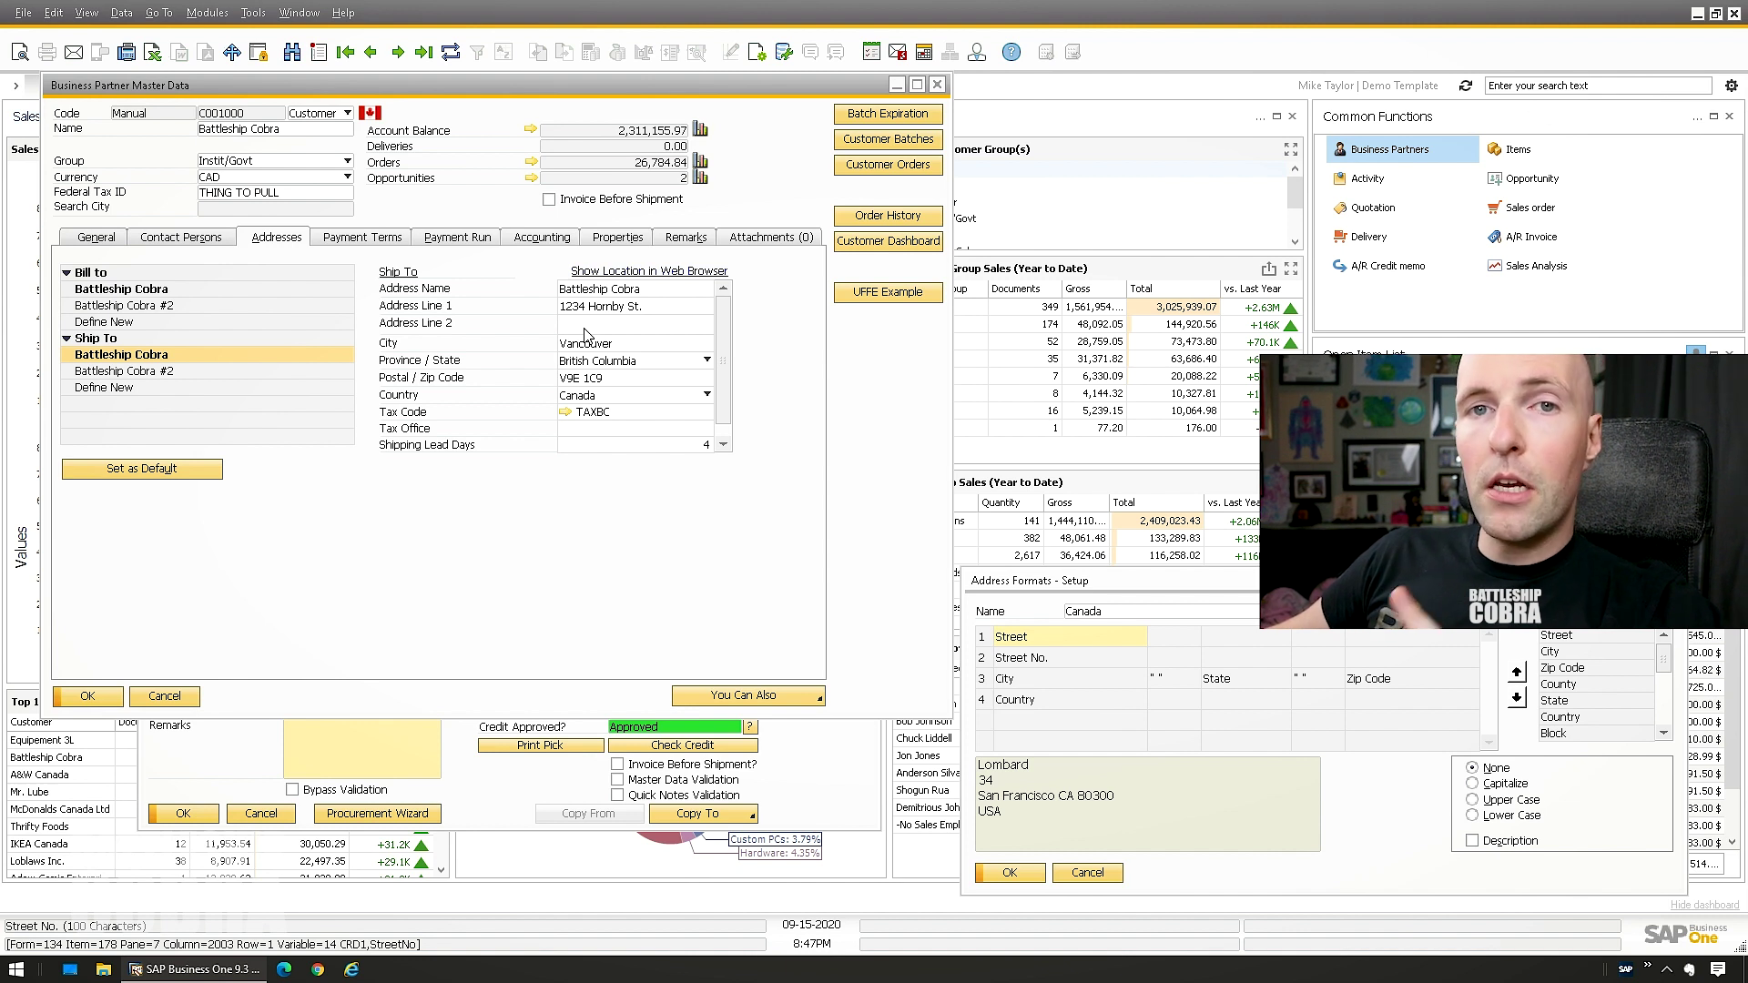
click(1053, 663)
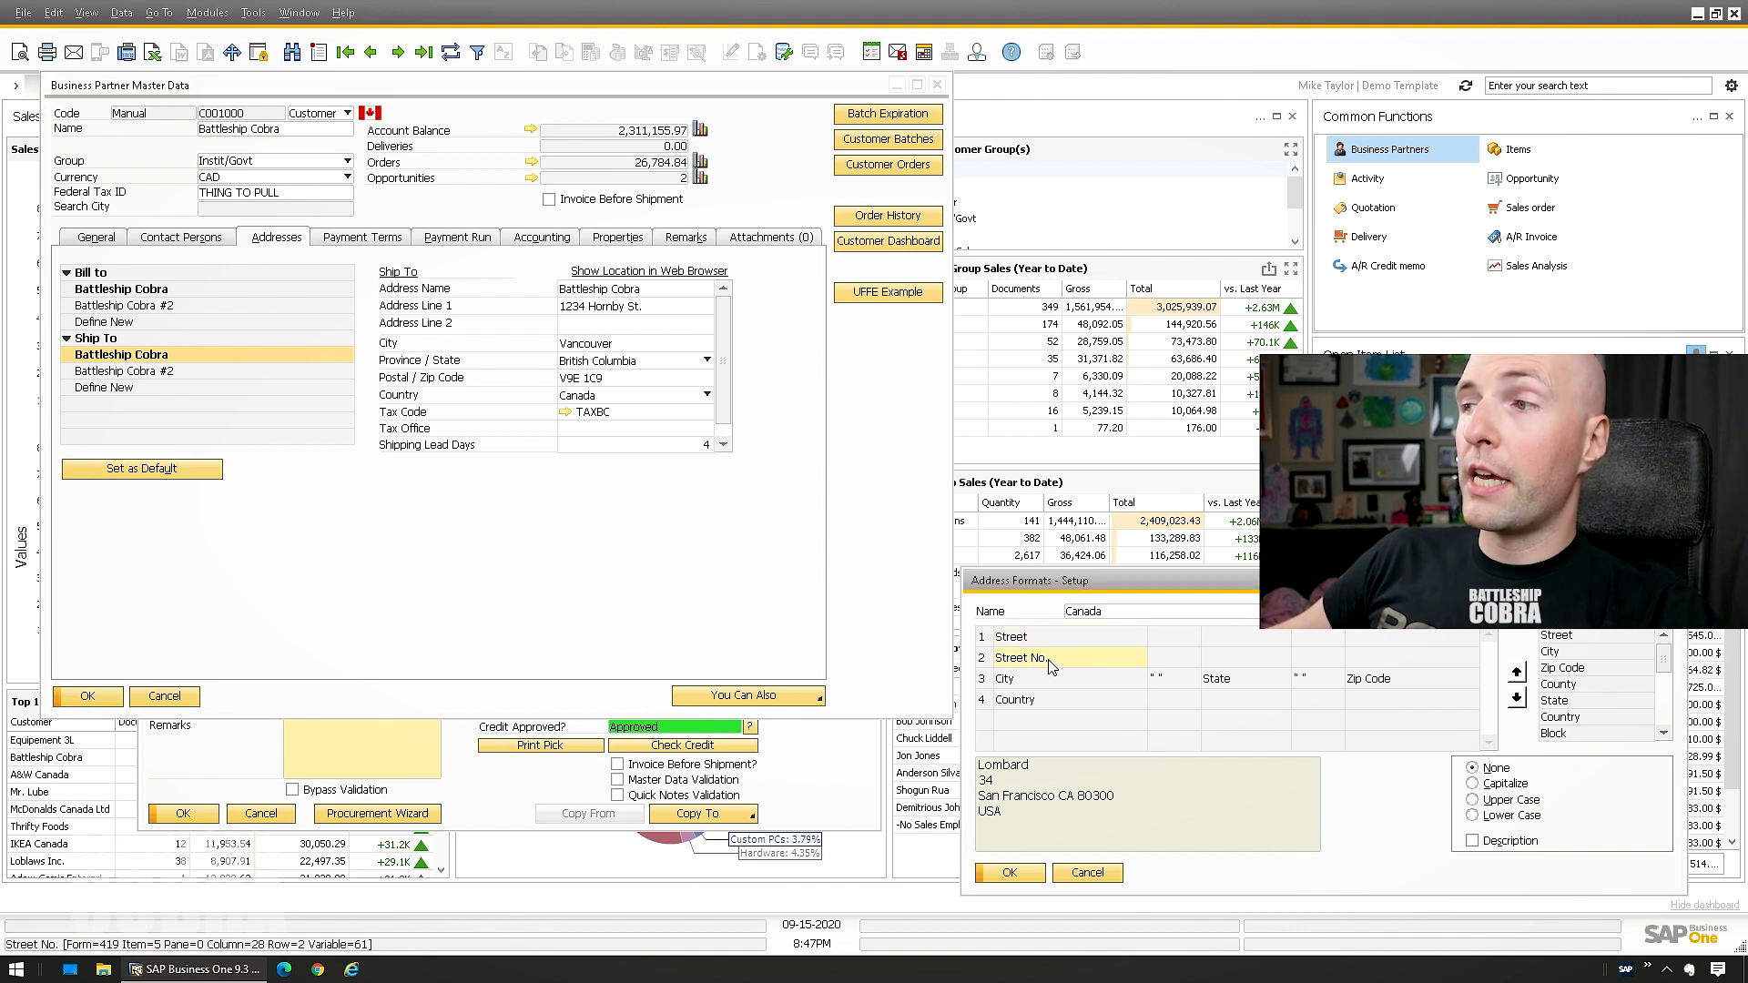
click(316, 383)
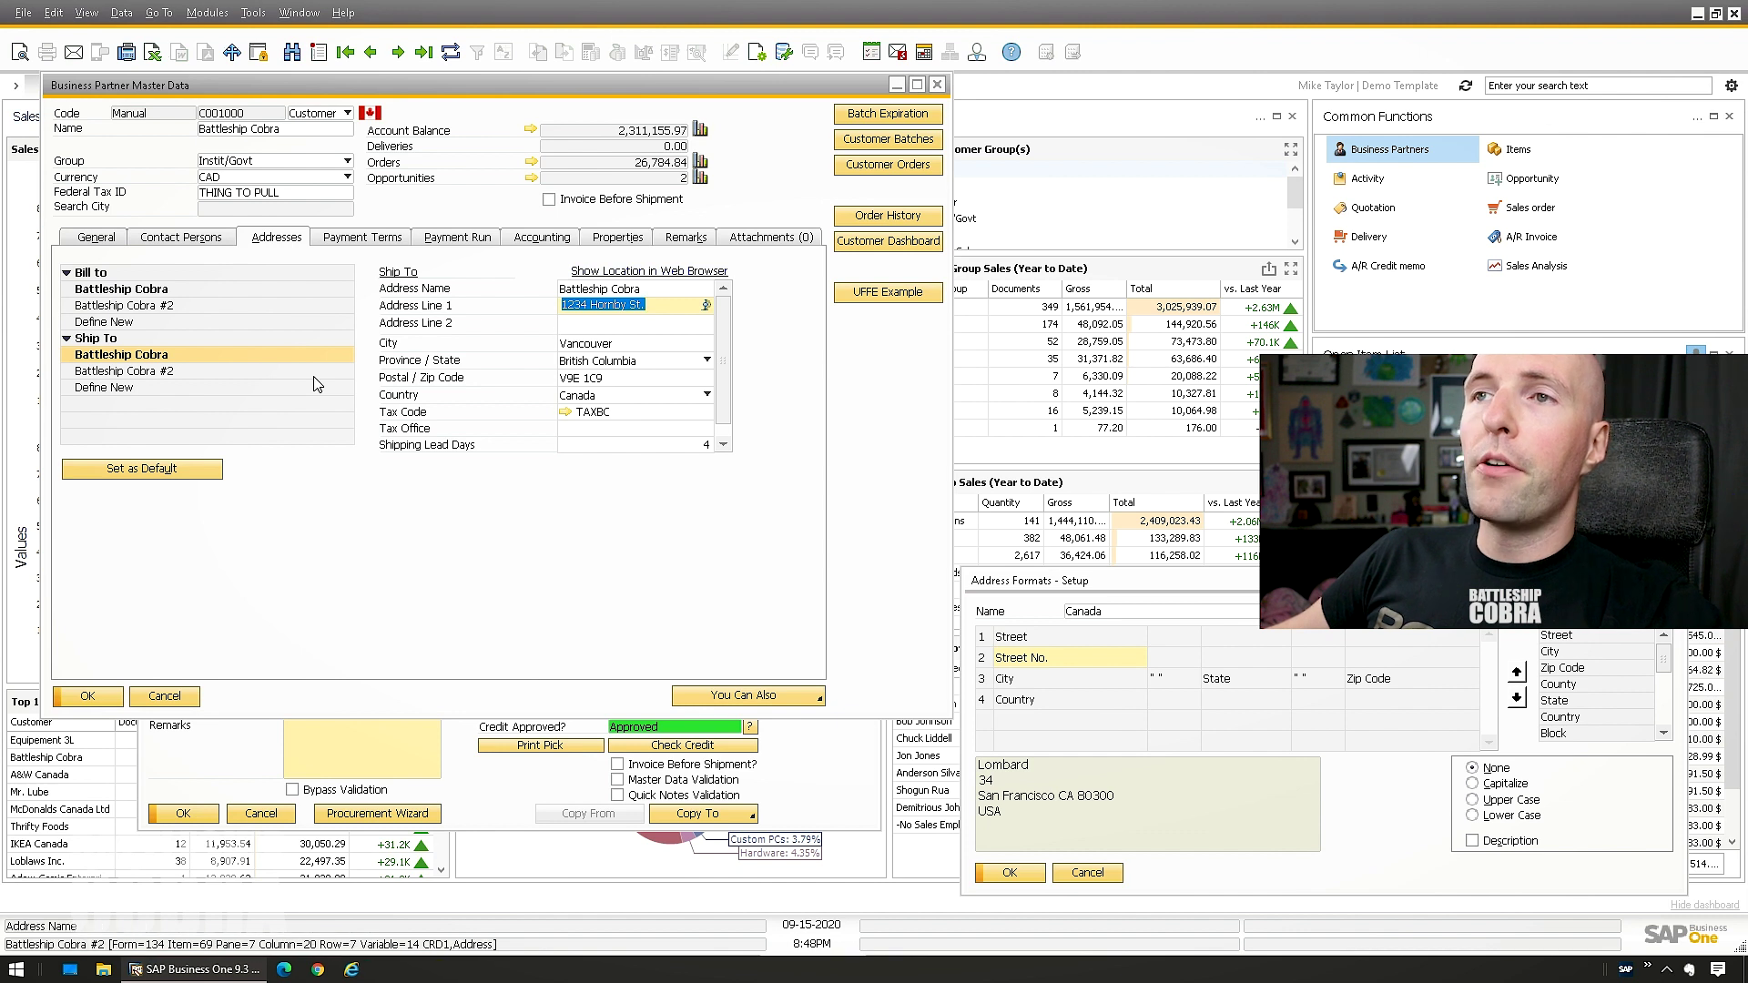
Select Battleship Cobra #2 and reveal that Address Line 1 is the Street / PO Box field
click(152, 374)
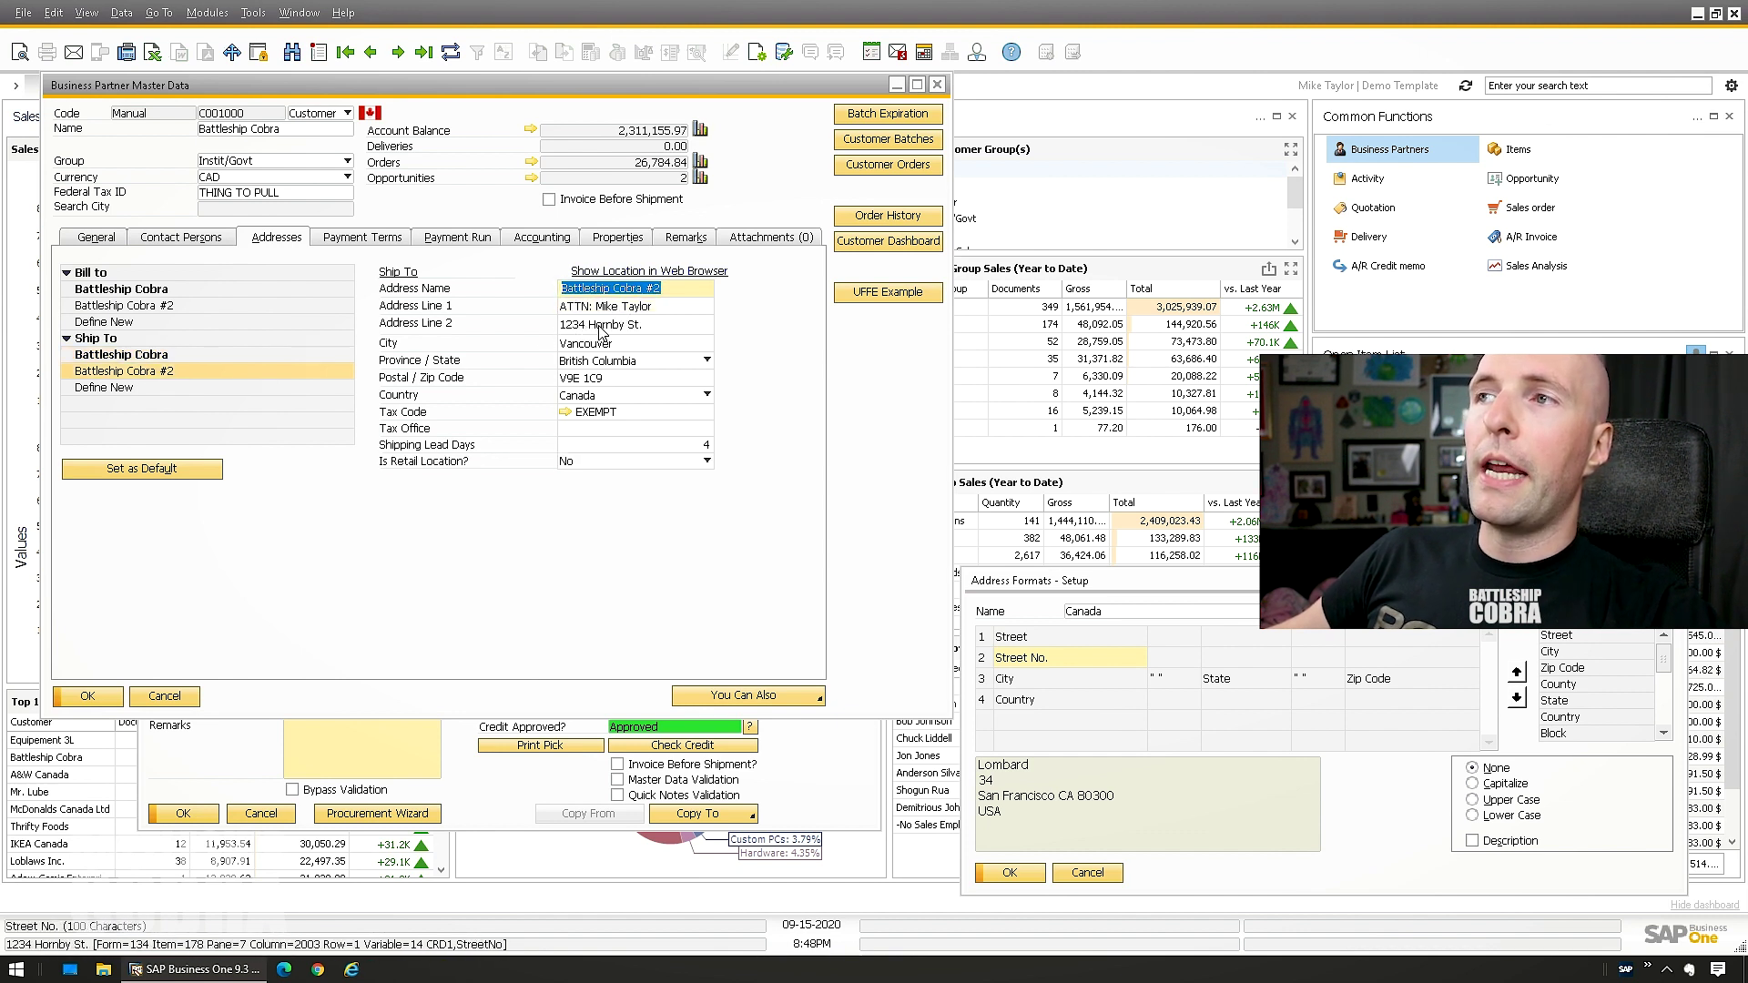
key(Tab)
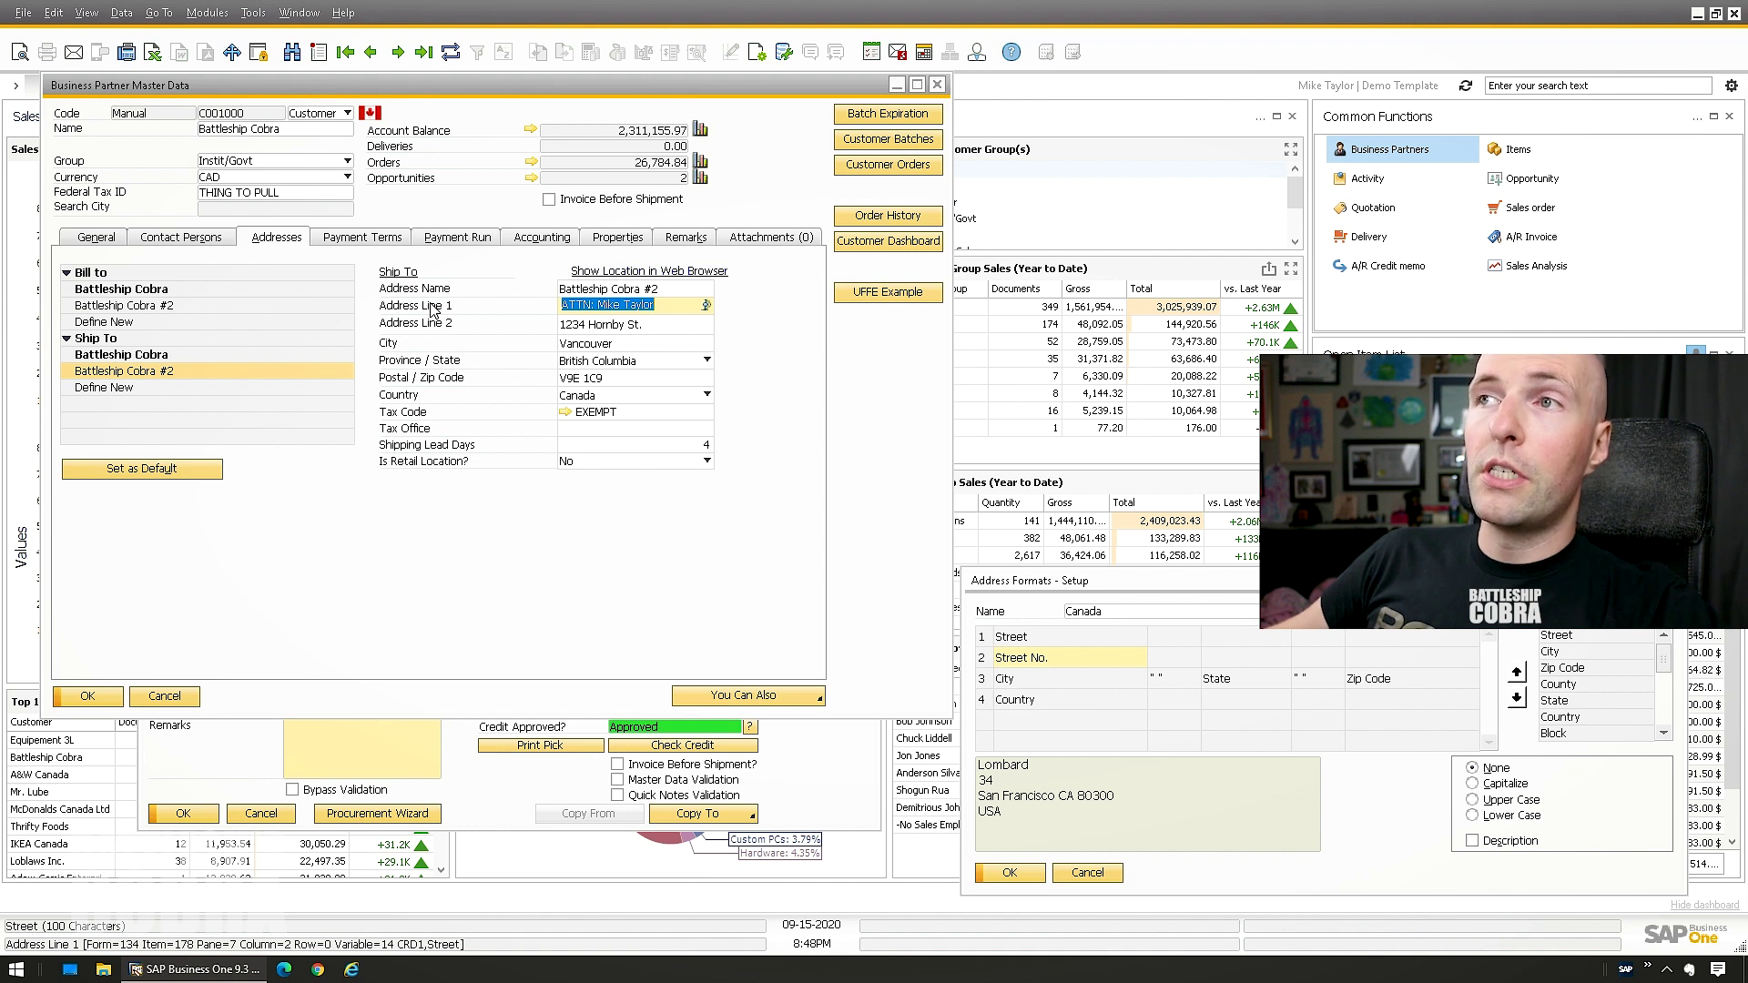
ctrl+double_click(432, 310)
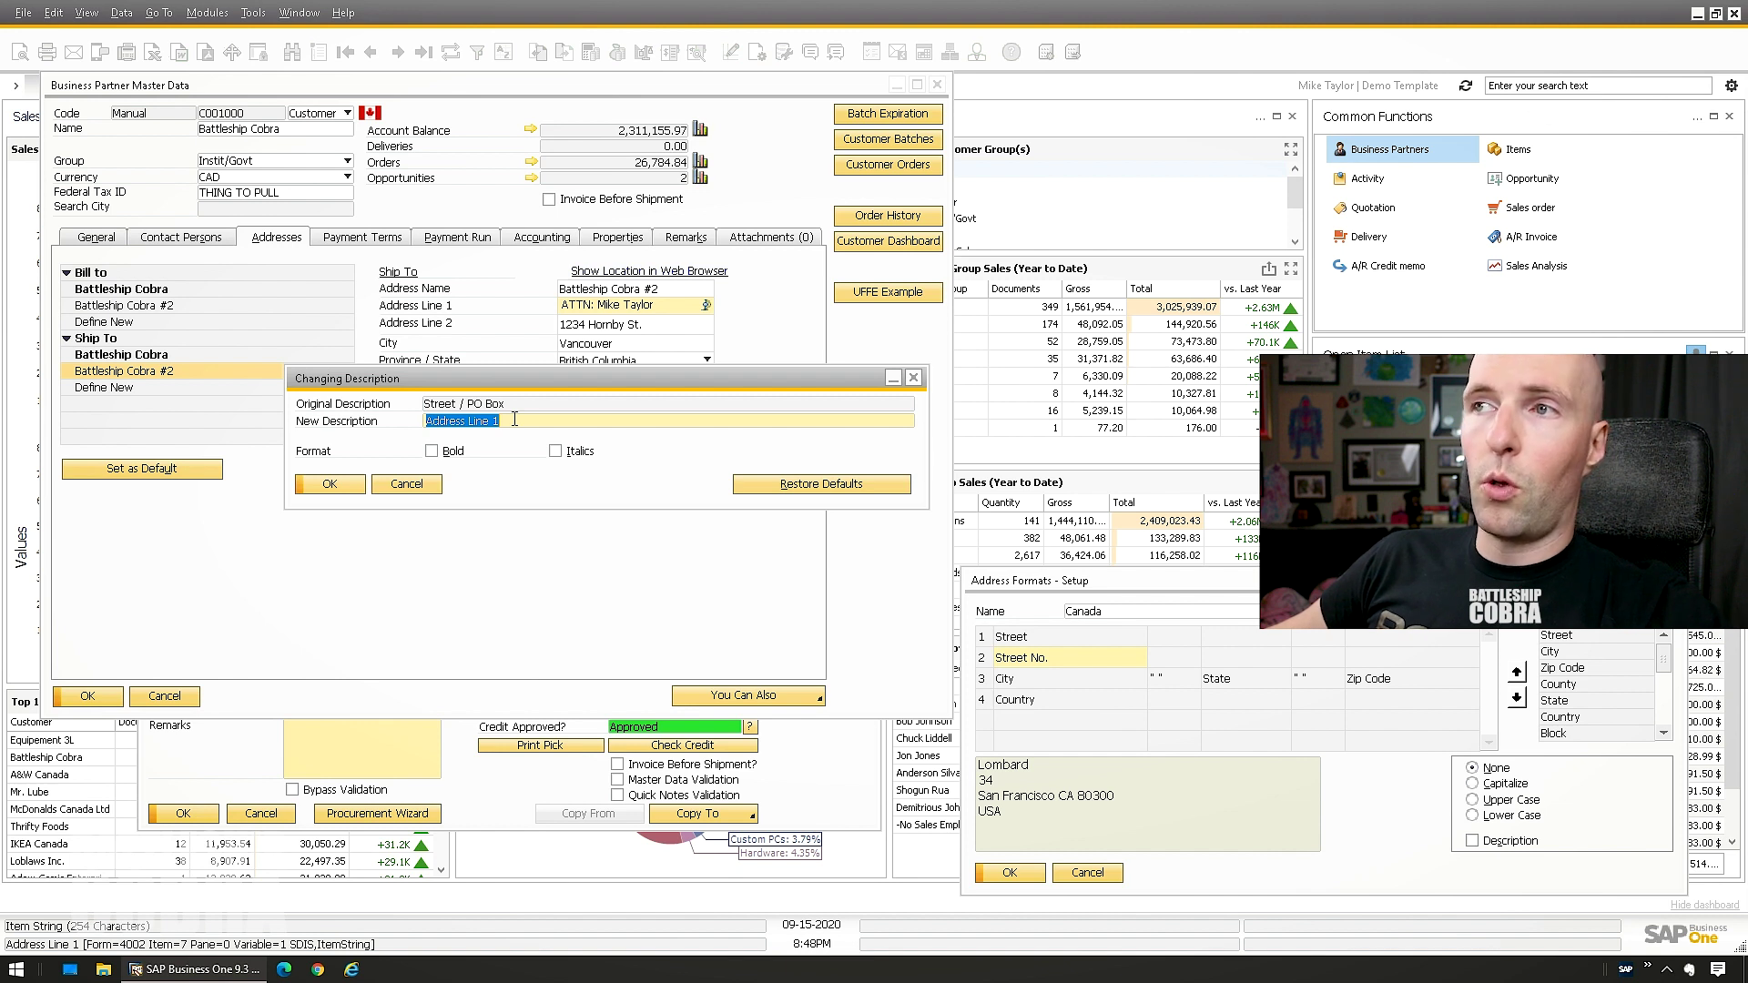
Review Address Line 1's original description, closing the Changing Description dialog unchanged each time
click(400, 483)
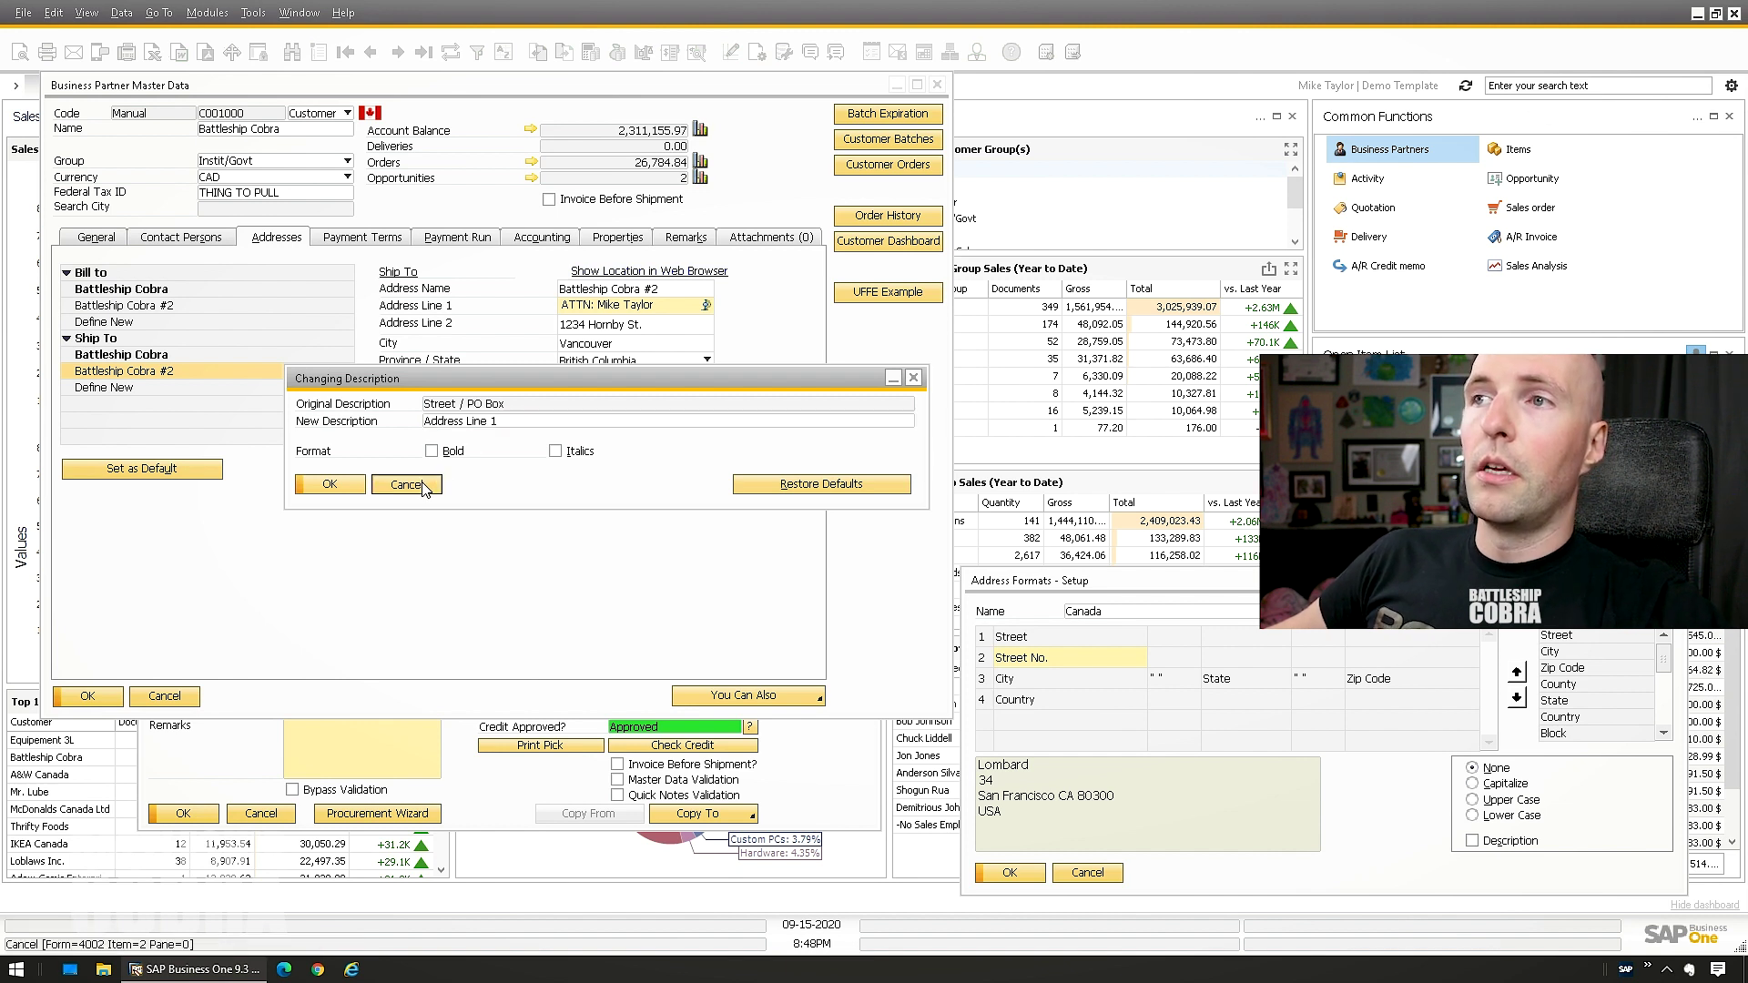
ctrl+double_click(445, 308)
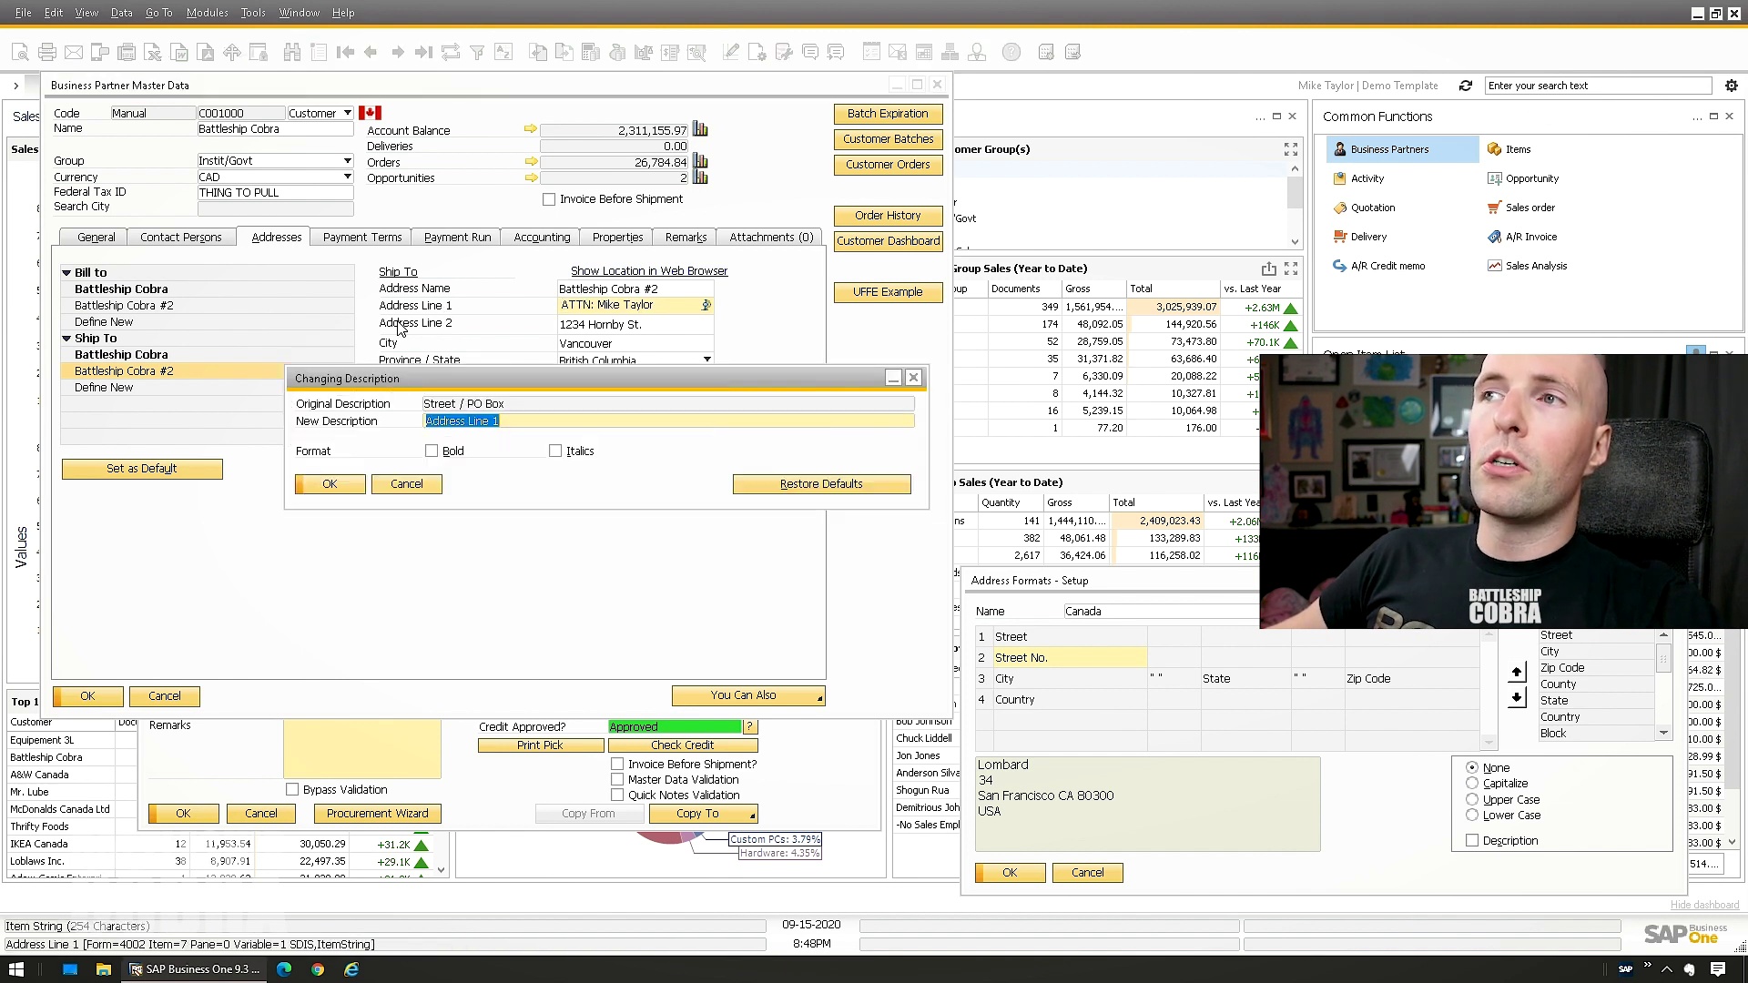
click(406, 484)
ctrl+double_click(432, 306)
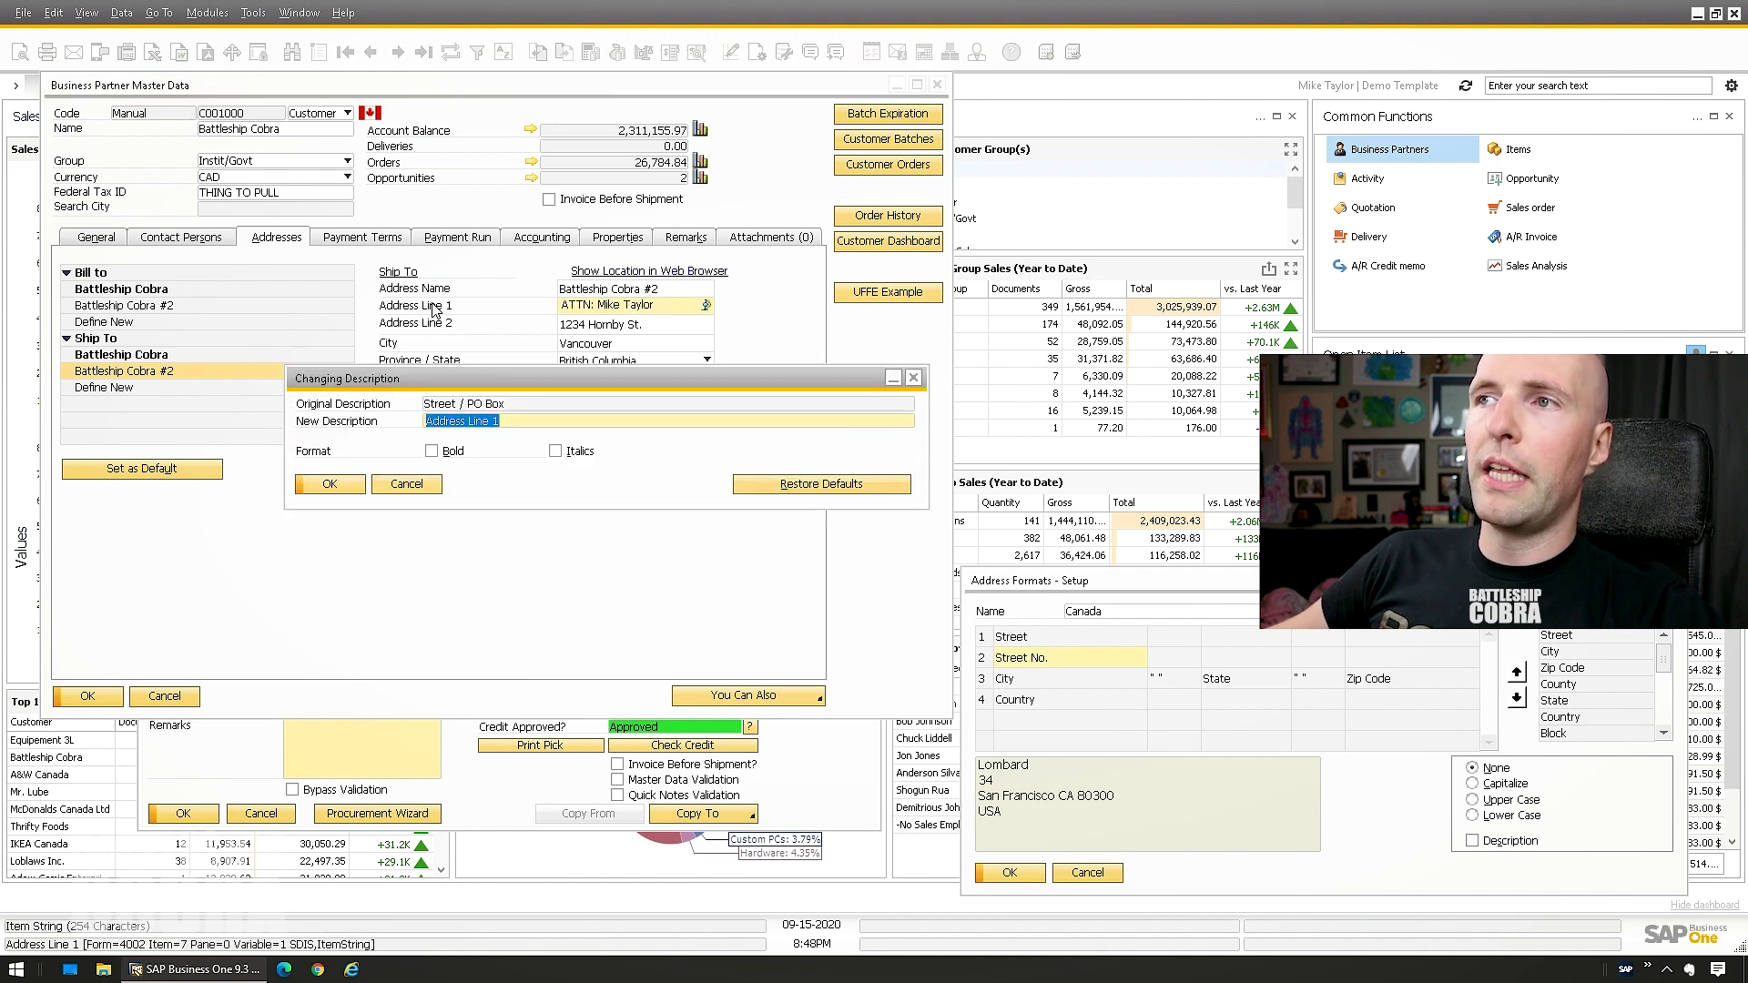
click(406, 484)
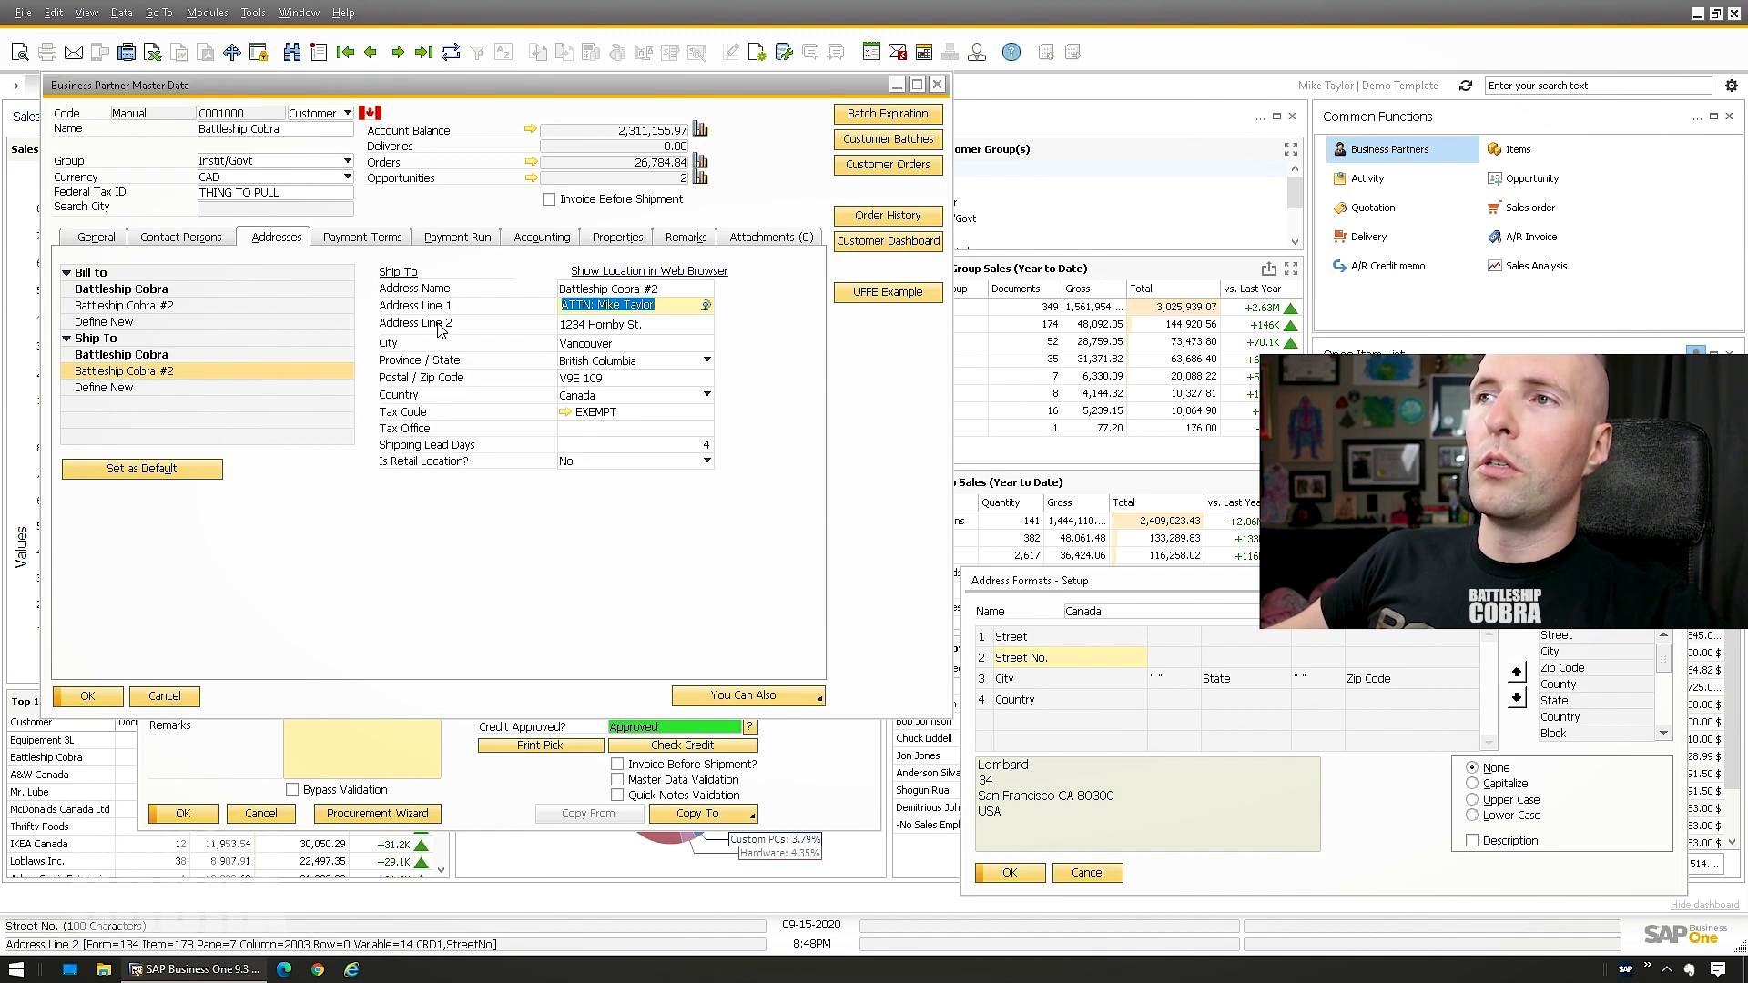
Check Address Line 2's description, then place the Canada format over the address details
ctrl+double_click(437, 325)
click(409, 485)
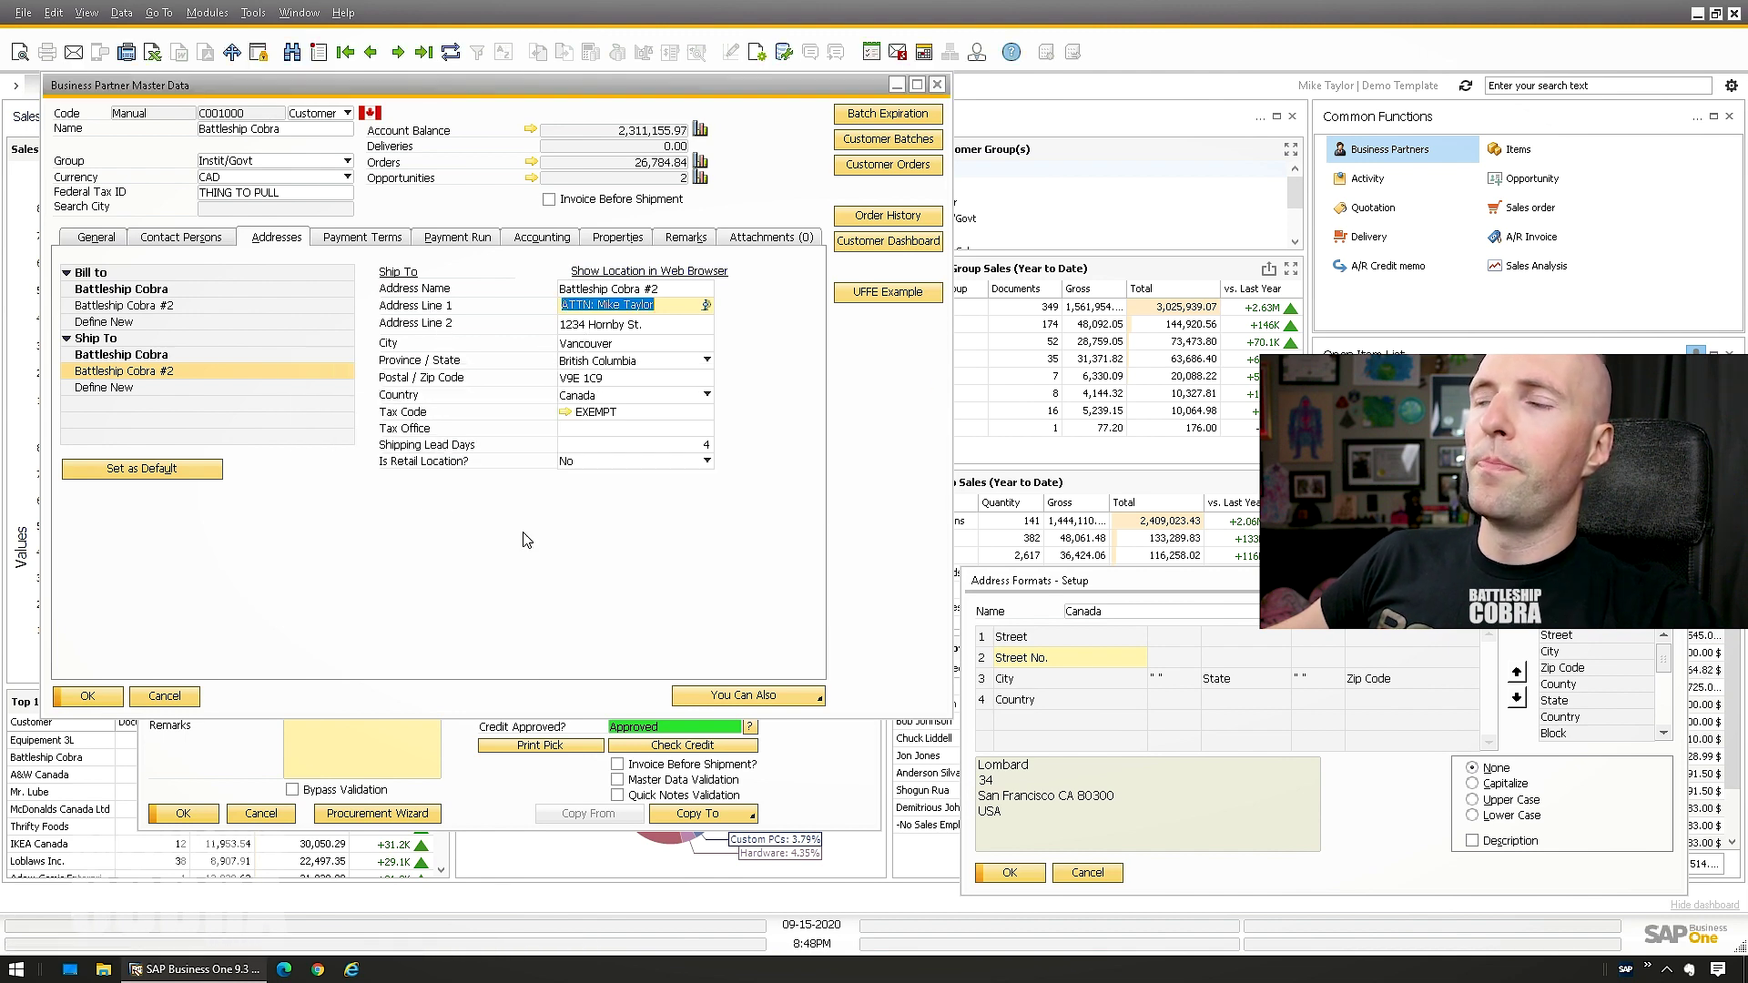
drag(1047, 580, 340, 382)
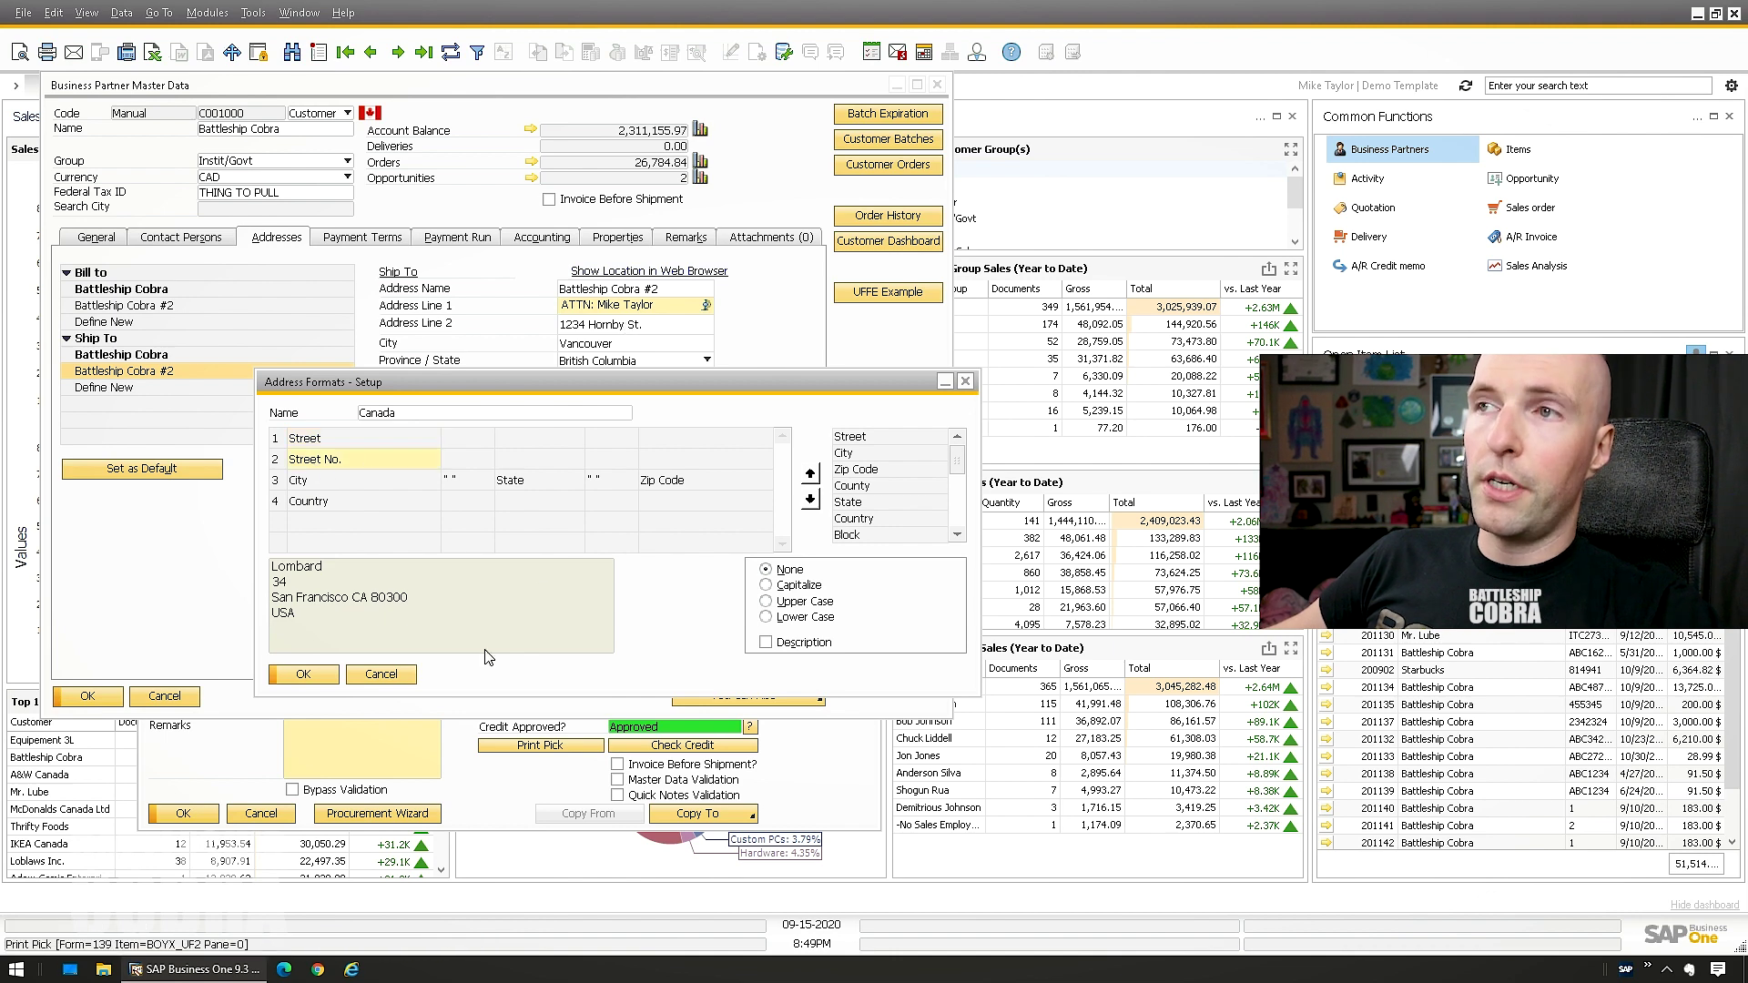
Close Address Formats setup and Business Partner Master Data to return to the sales order
key(Escape)
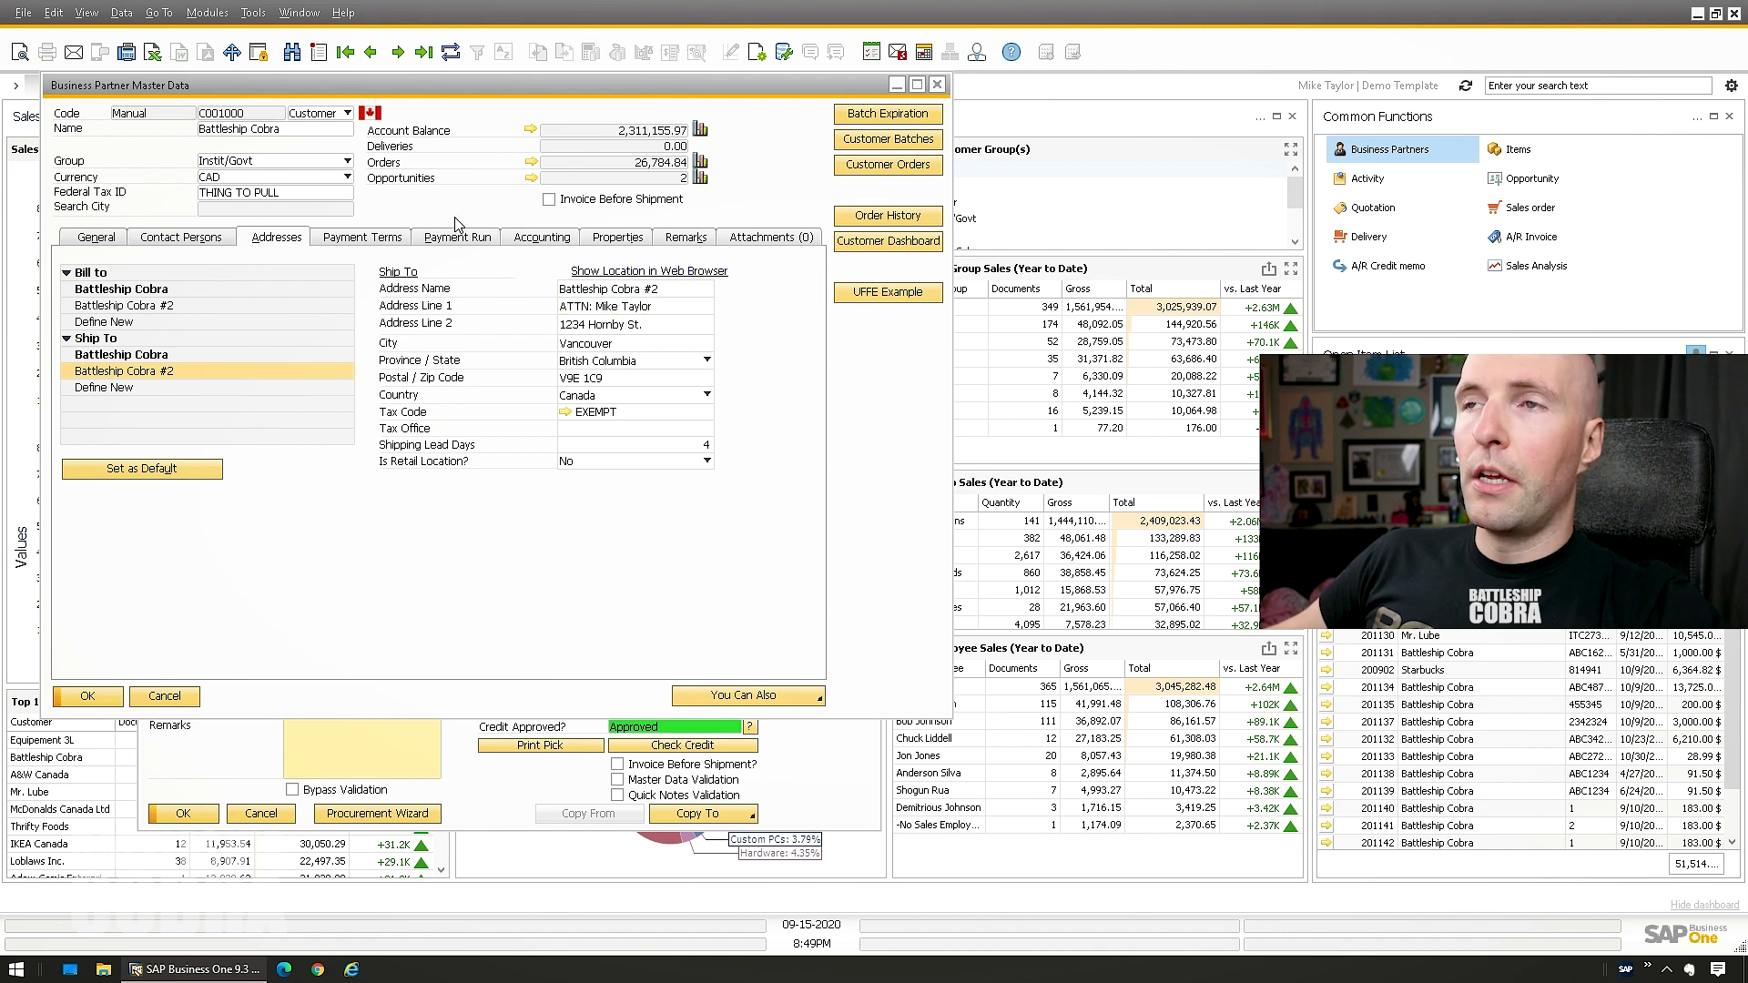
key(Escape)
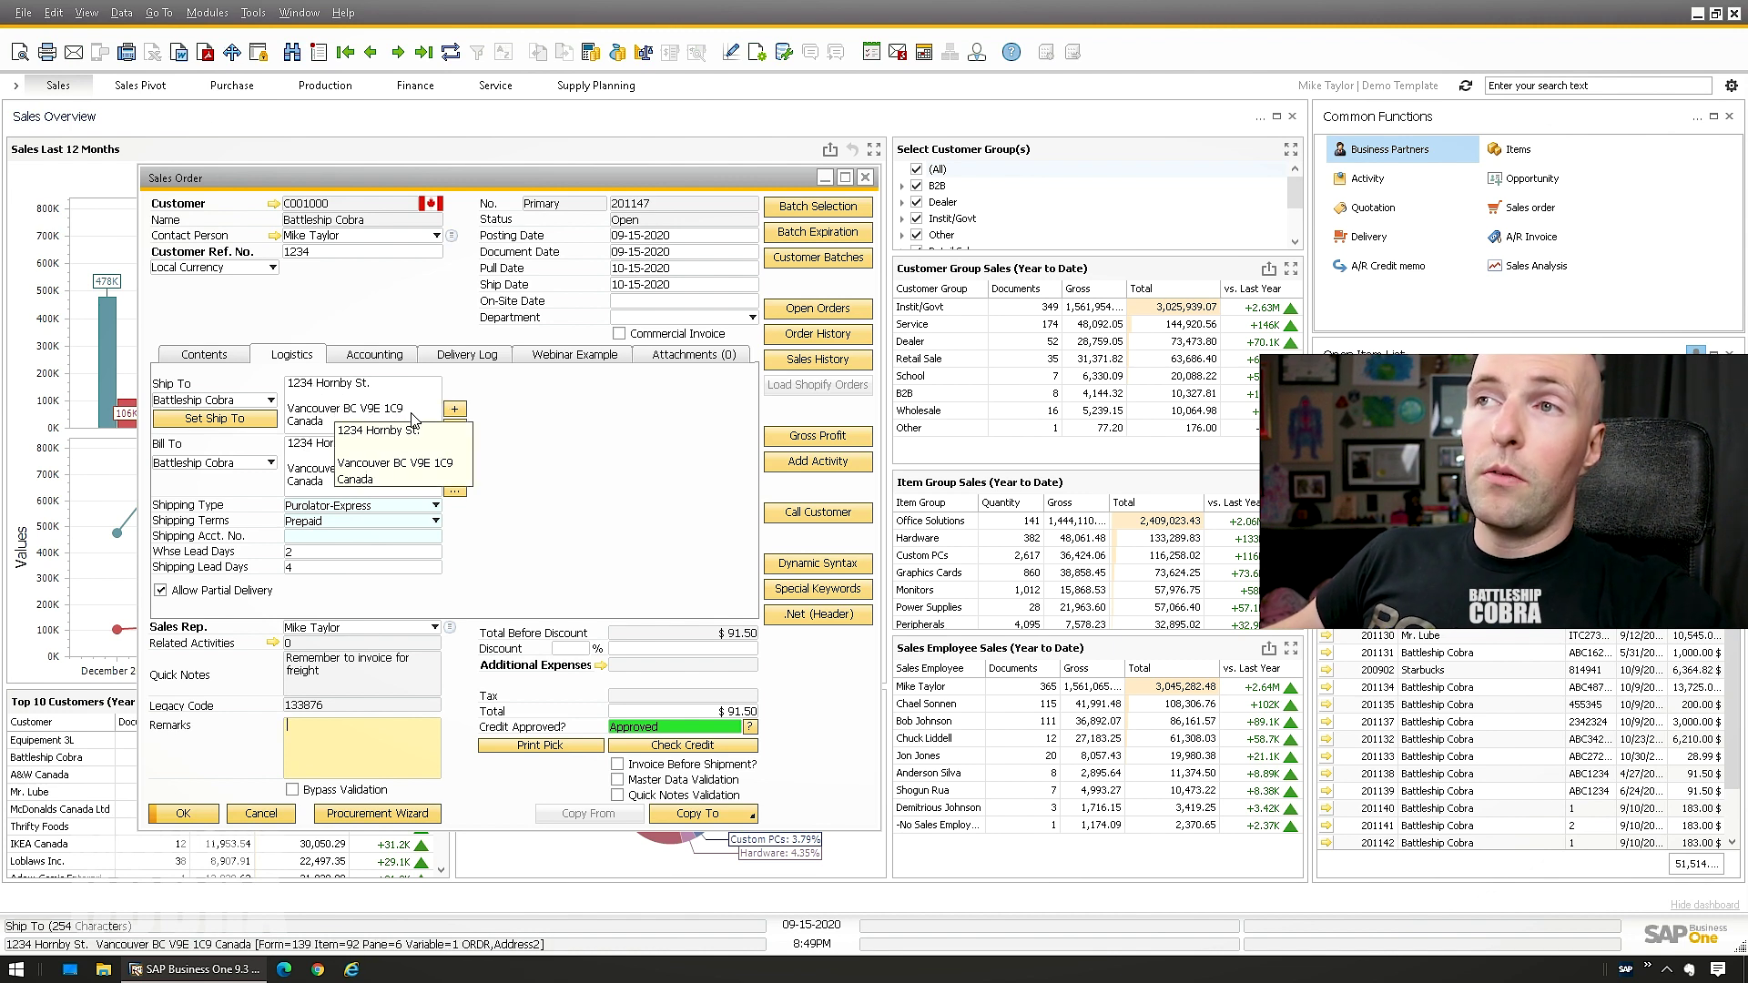
click(298, 390)
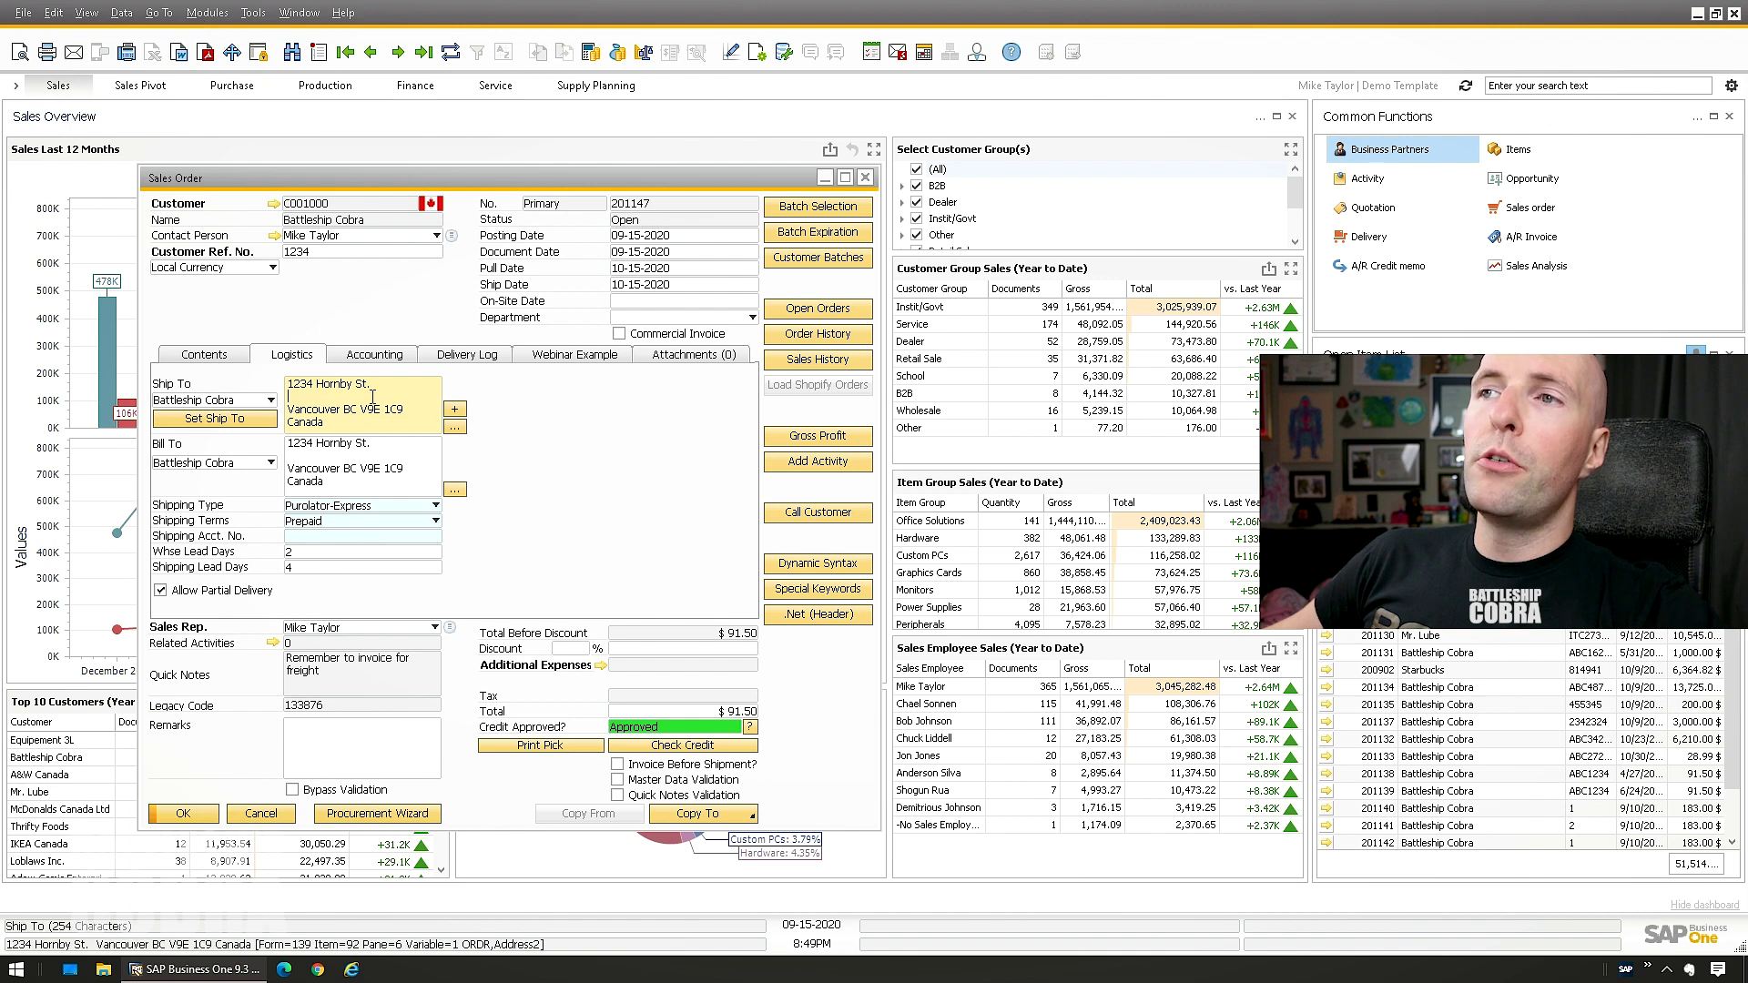
Enable 'Disable Document address fields' in B1UP Toolbox Configuration, save it, and close the sales order
click(207, 12)
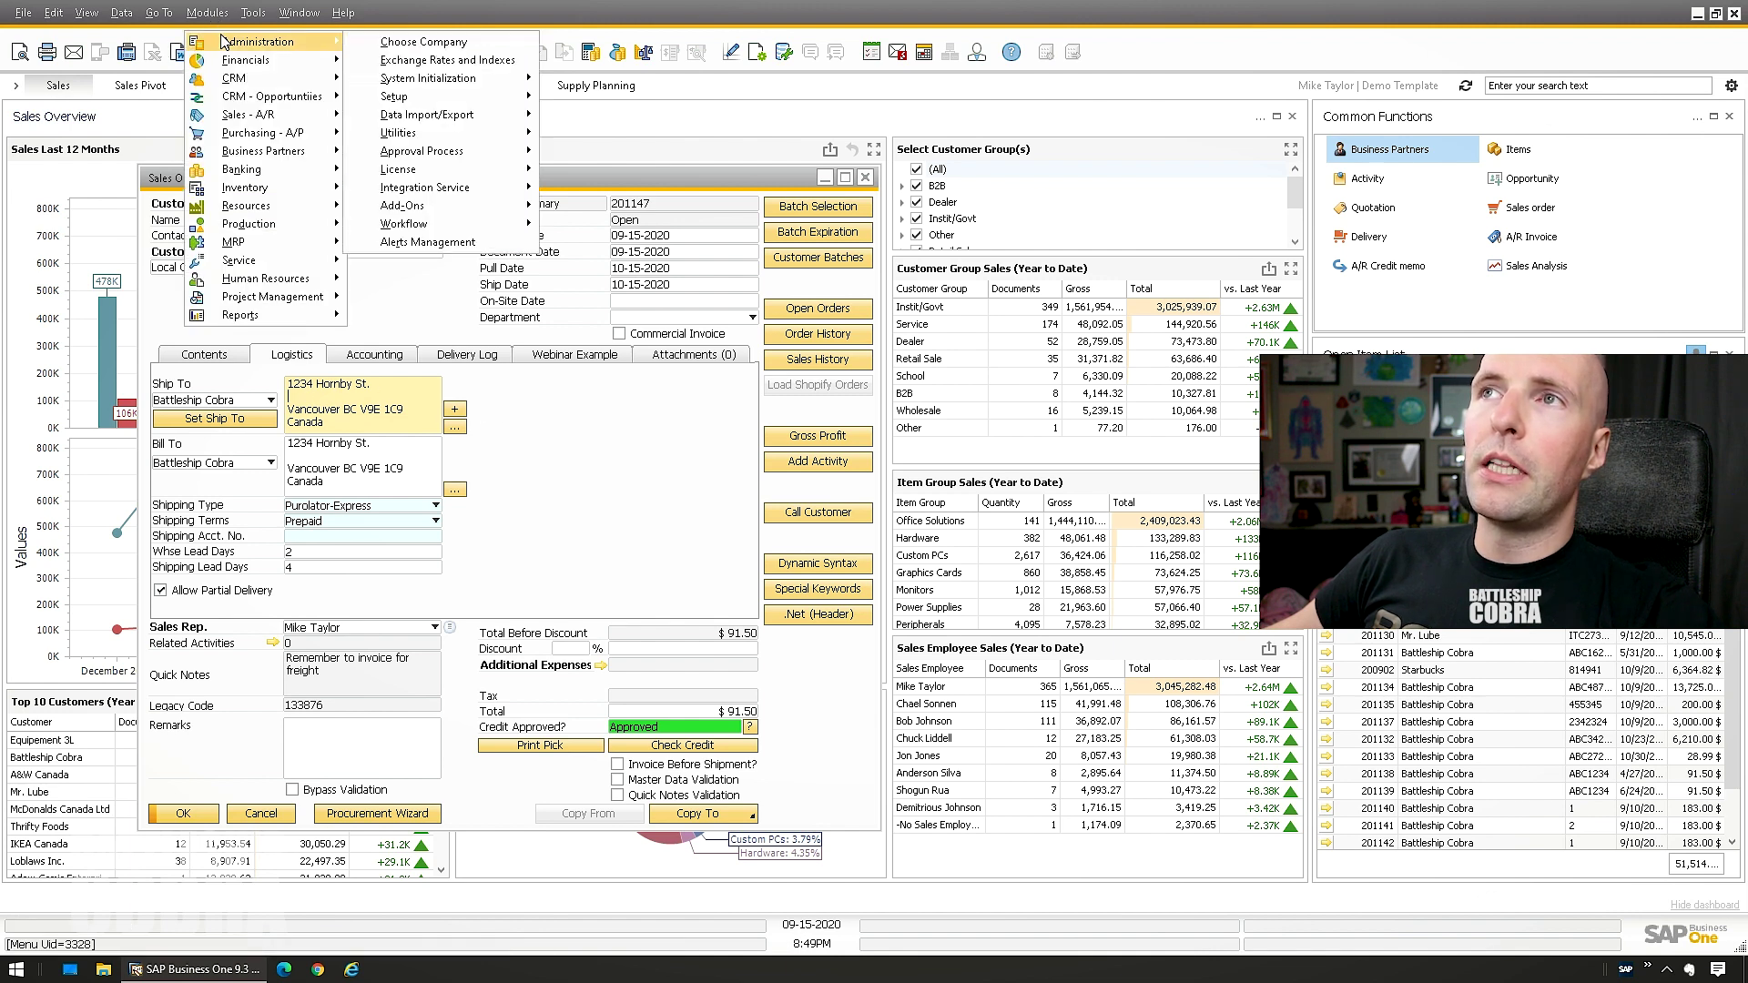
mouse_move(416, 208)
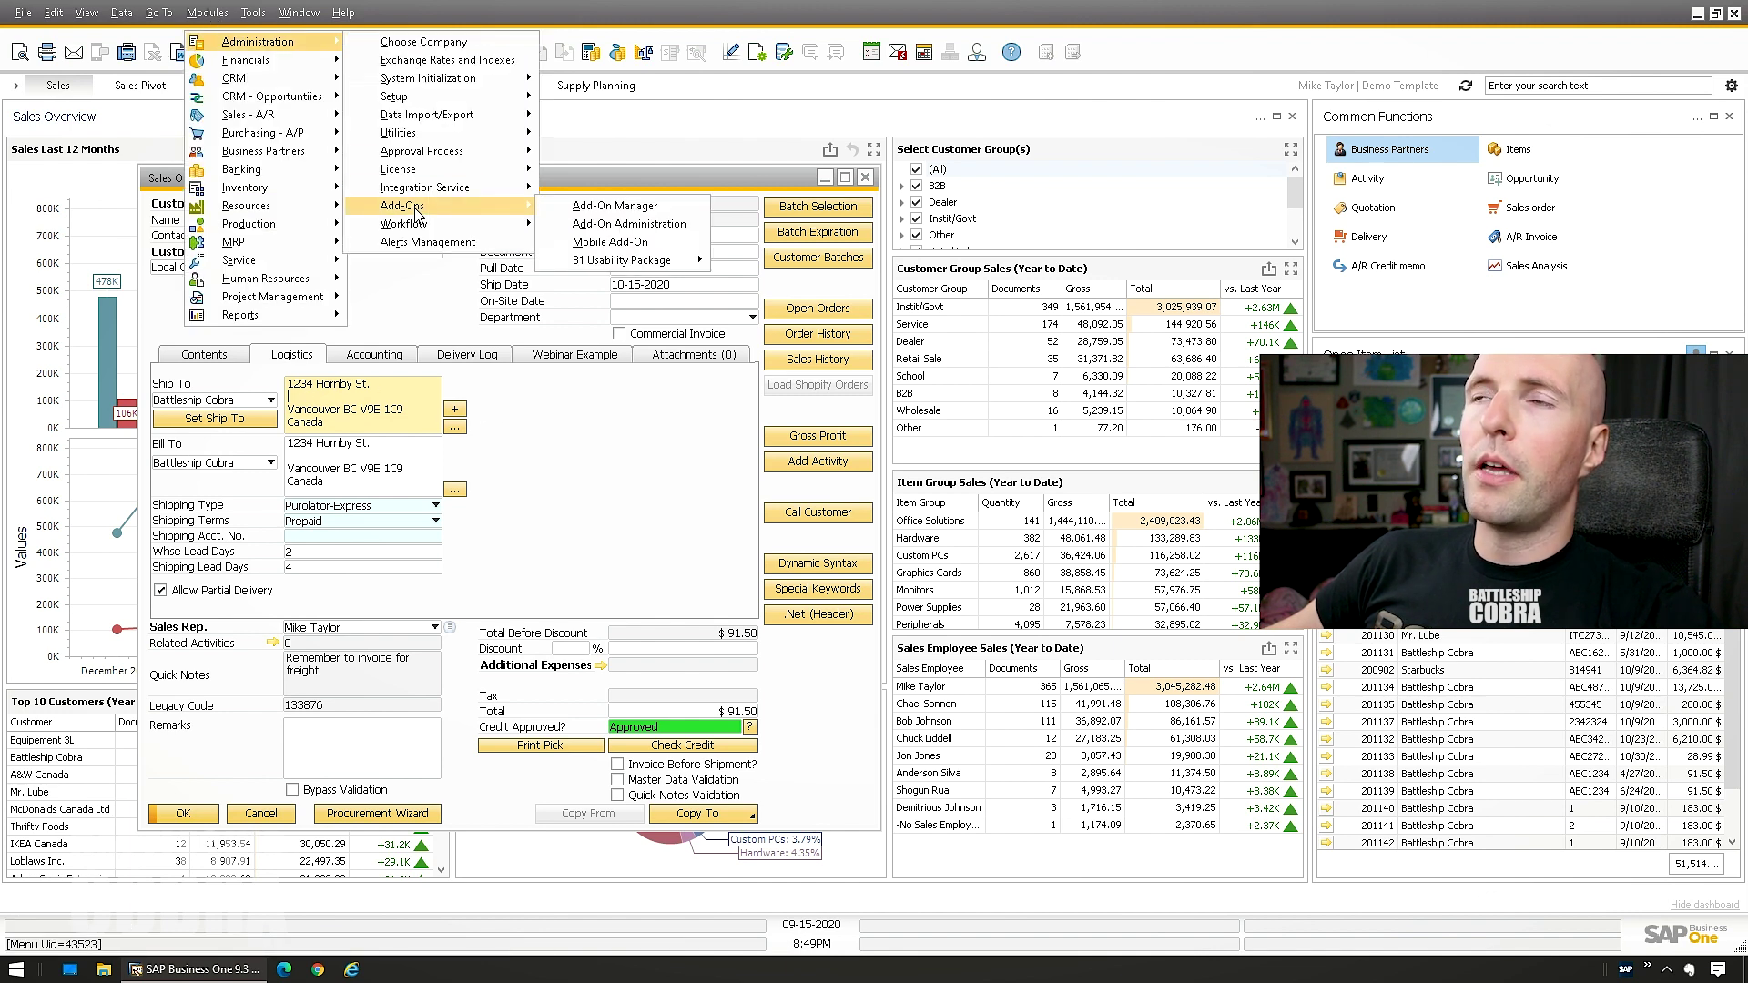
mouse_move(637, 260)
mouse_move(793, 370)
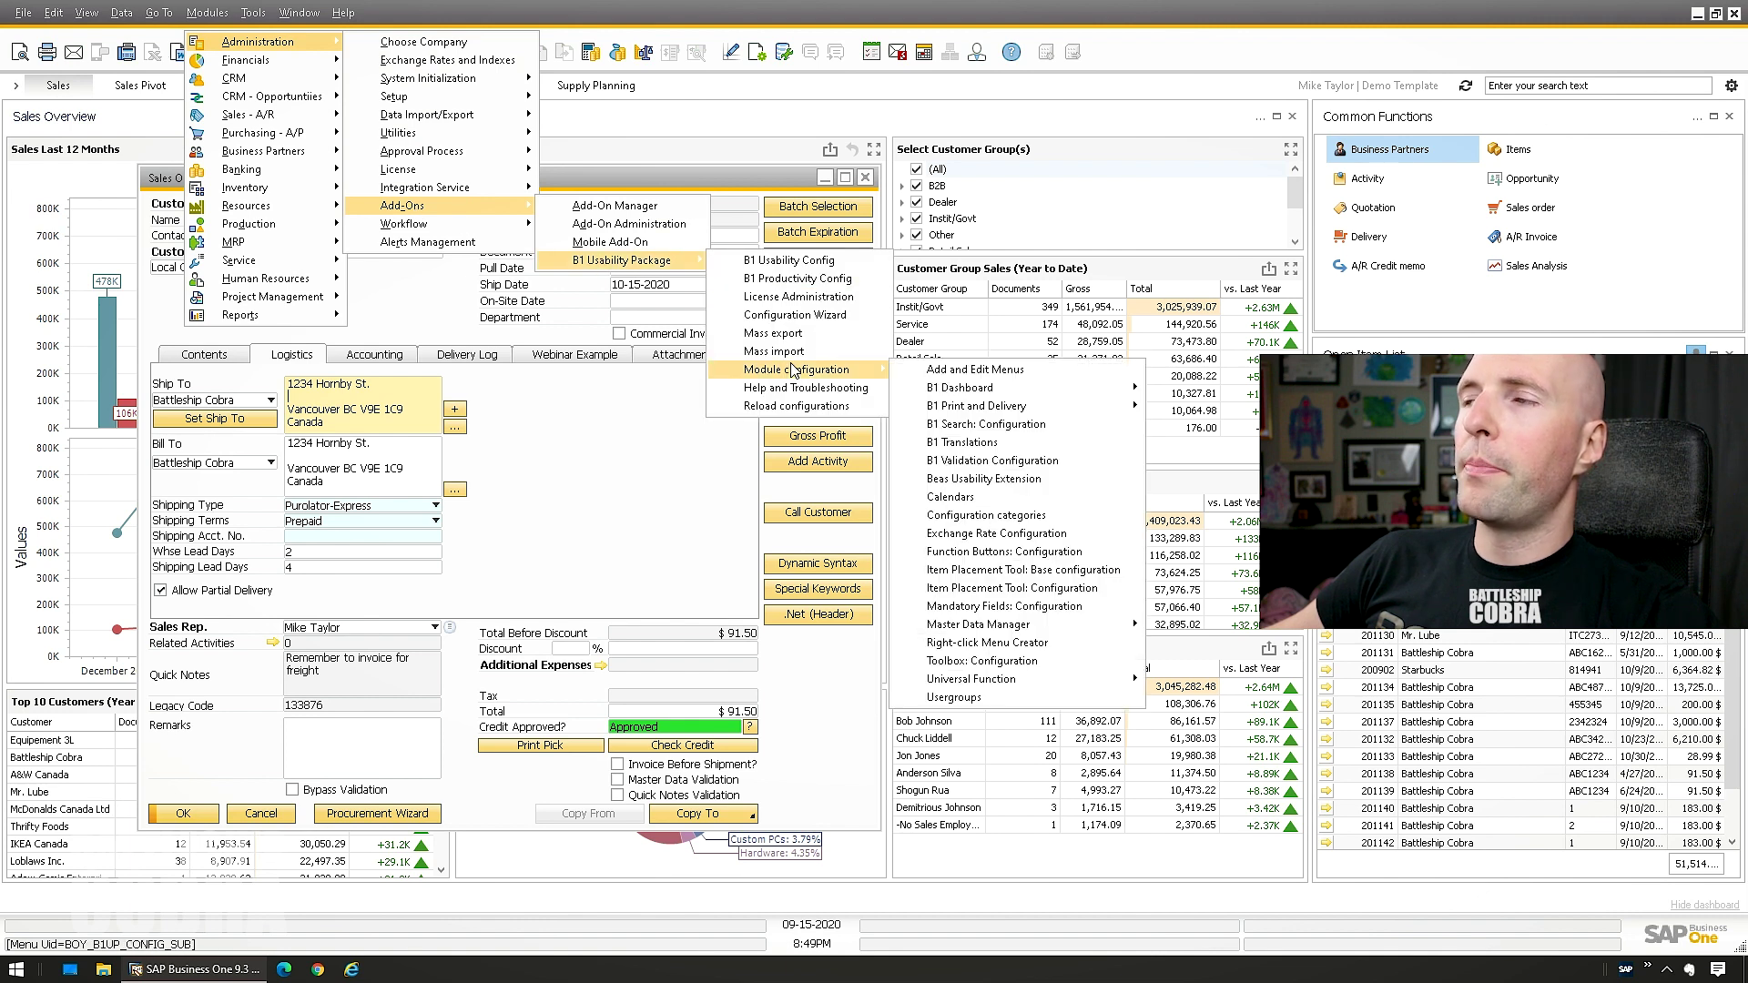
click(971, 662)
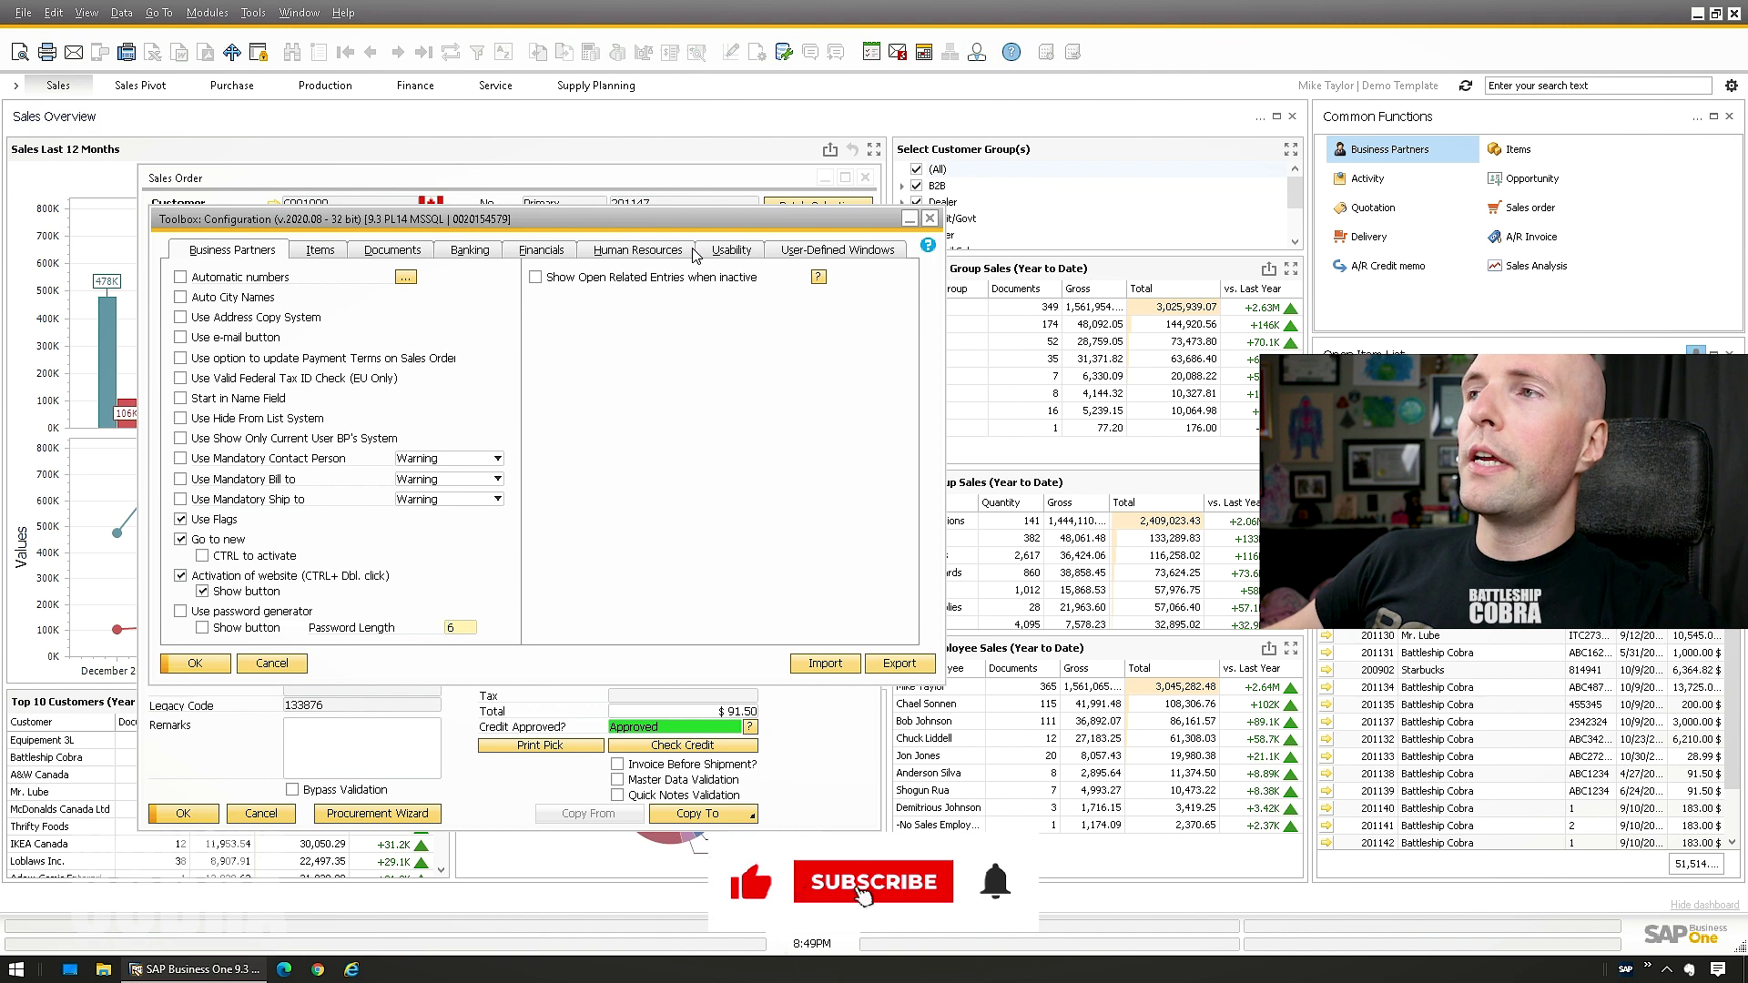
click(715, 251)
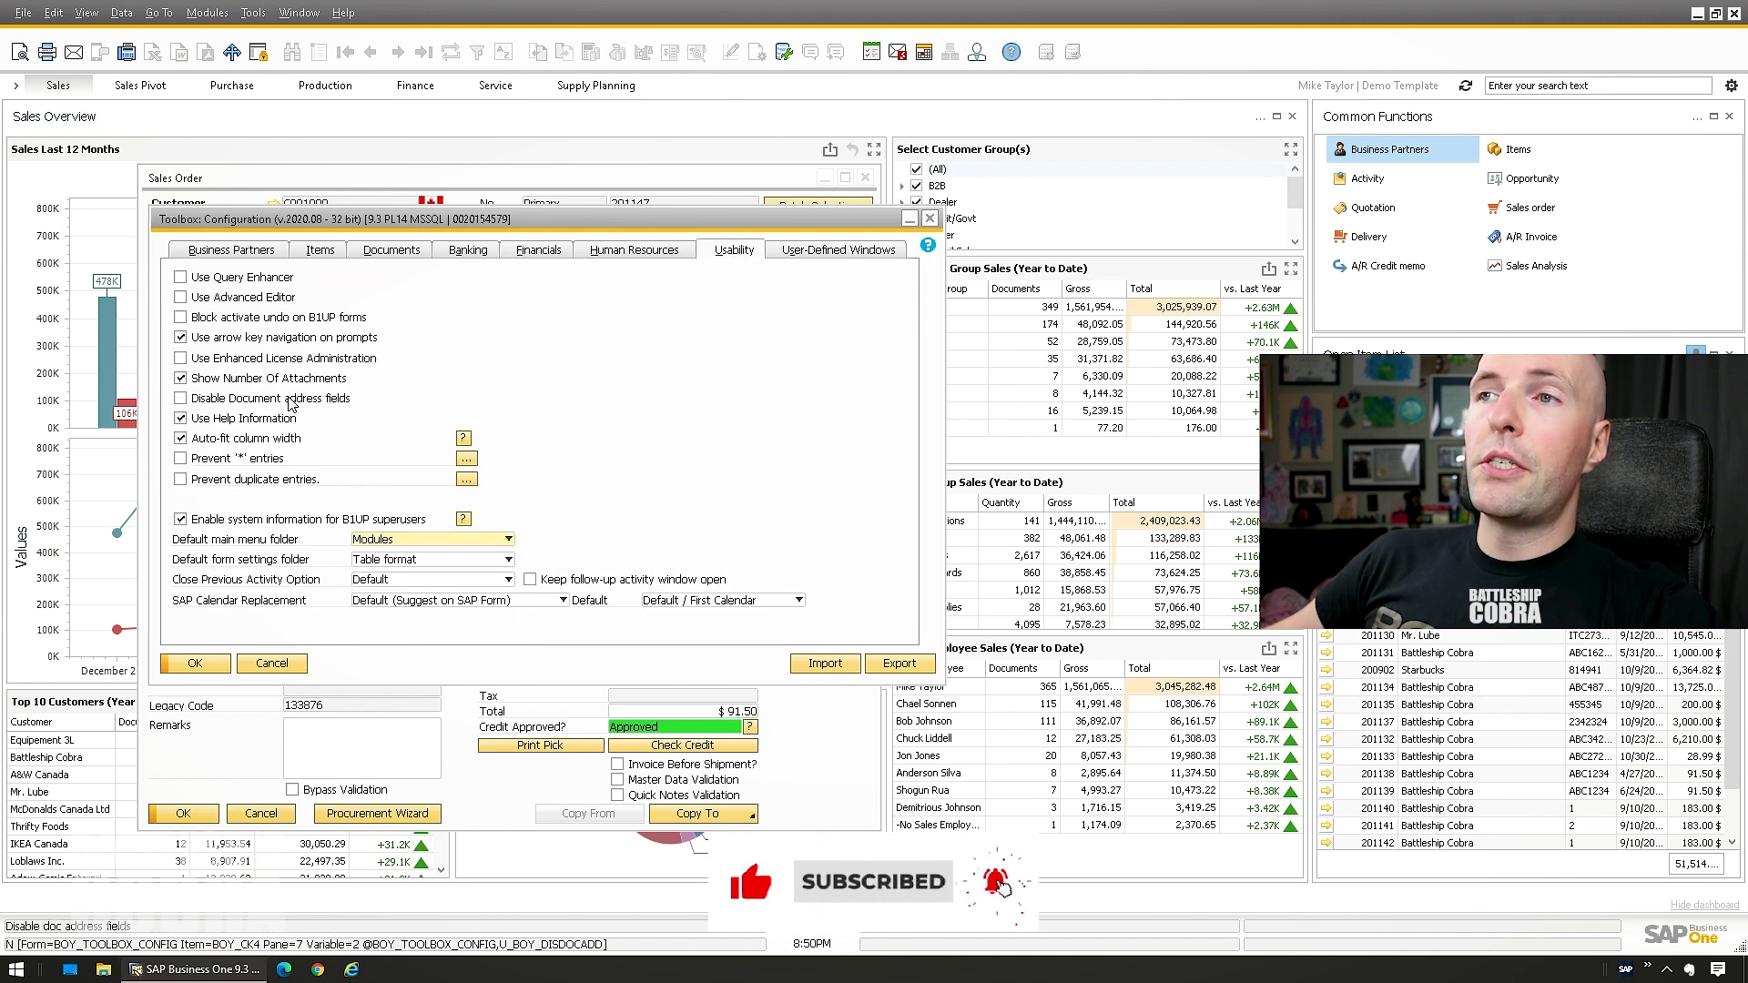
click(181, 397)
click(195, 664)
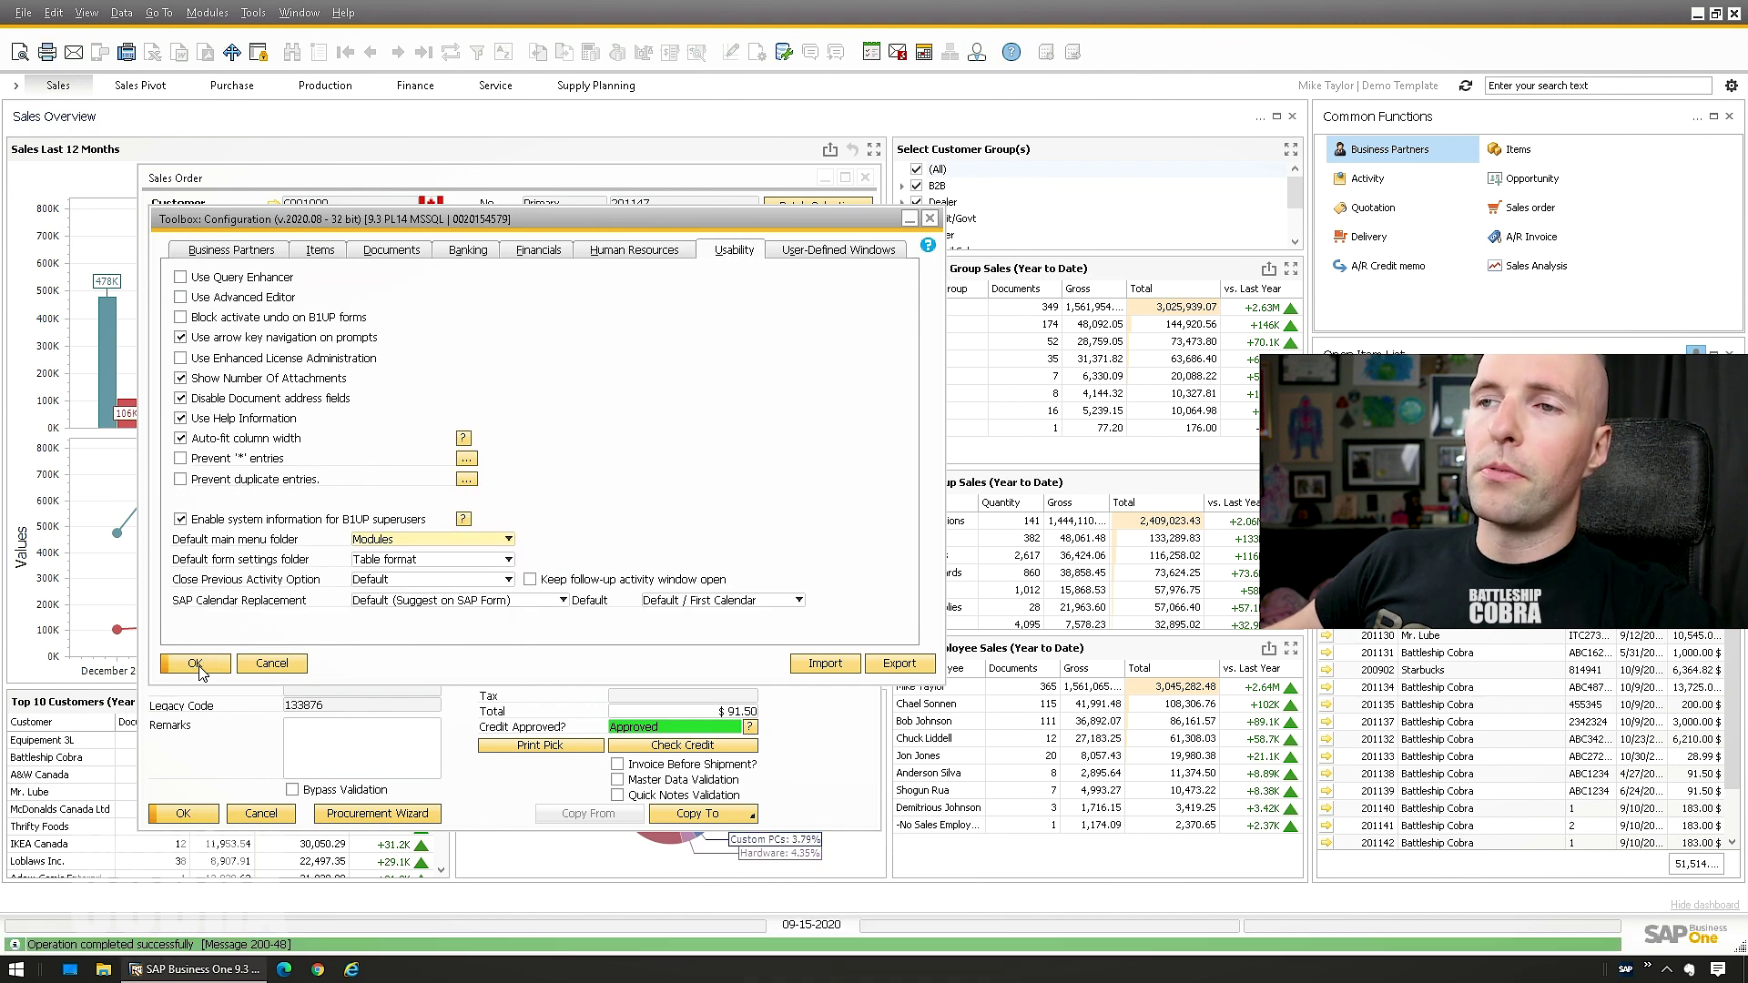
click(864, 178)
Reopen the last sales order, 201147, on its Logistics addresses
click(207, 12)
mouse_move(235, 123)
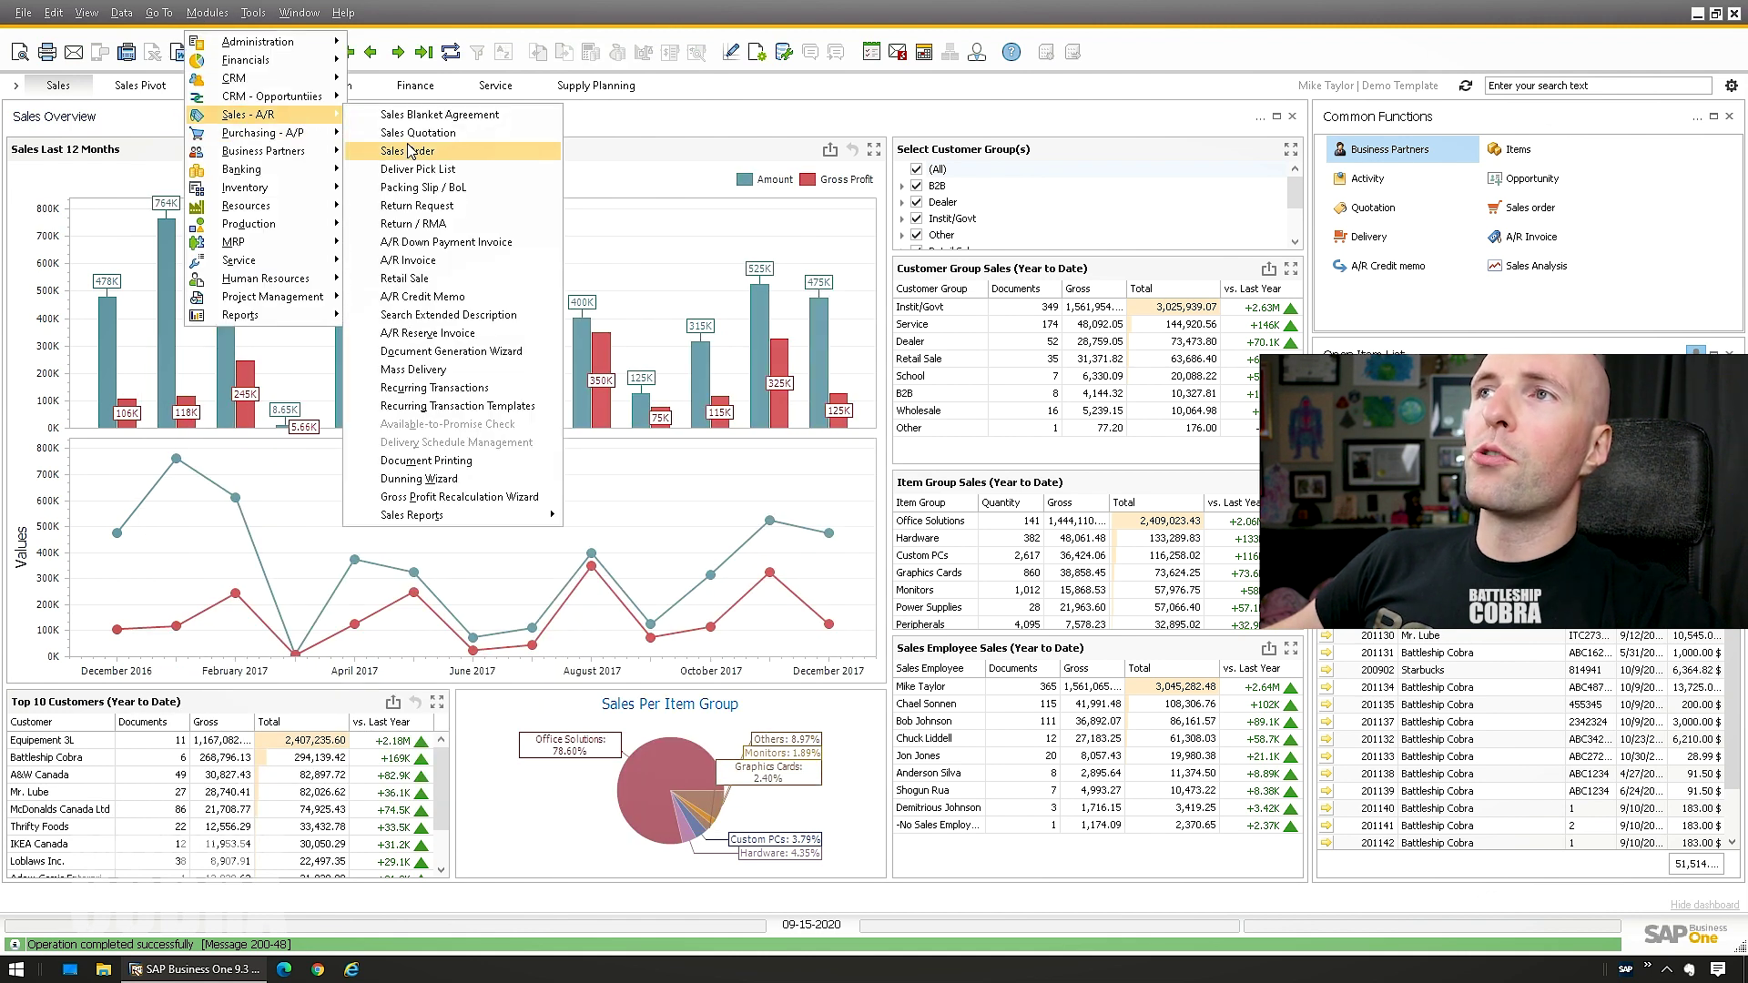
click(408, 151)
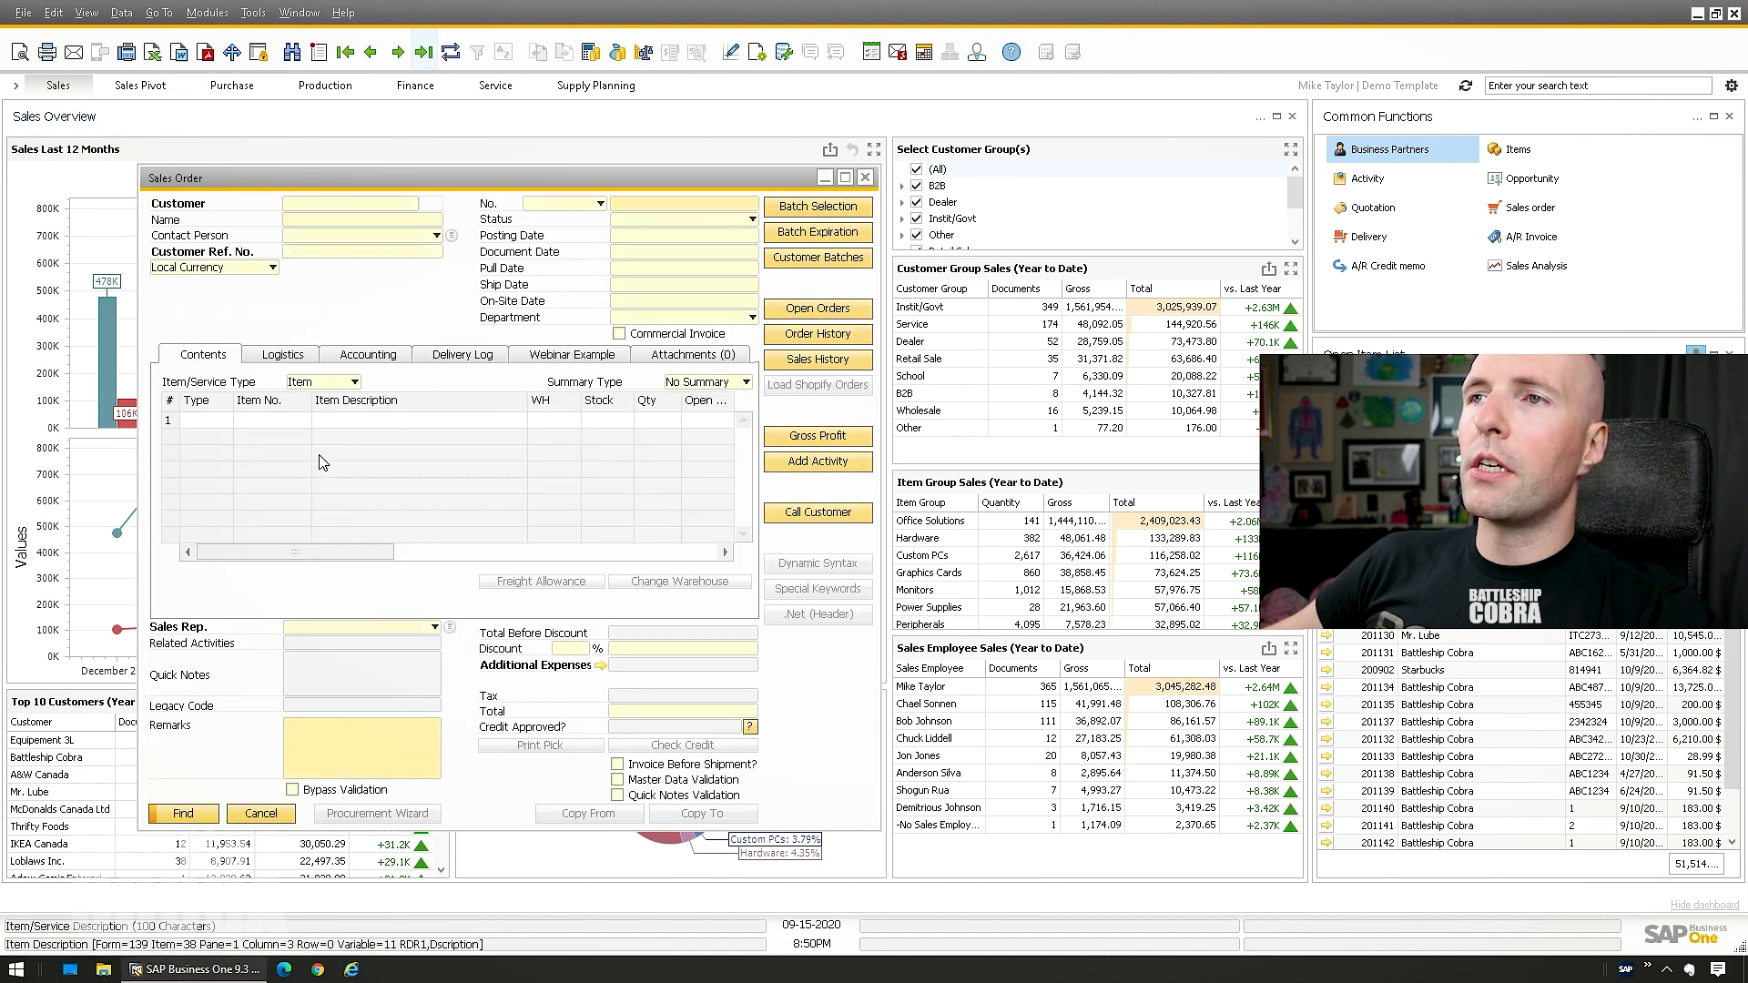
key(ctrl+Page_Down)
click(300, 359)
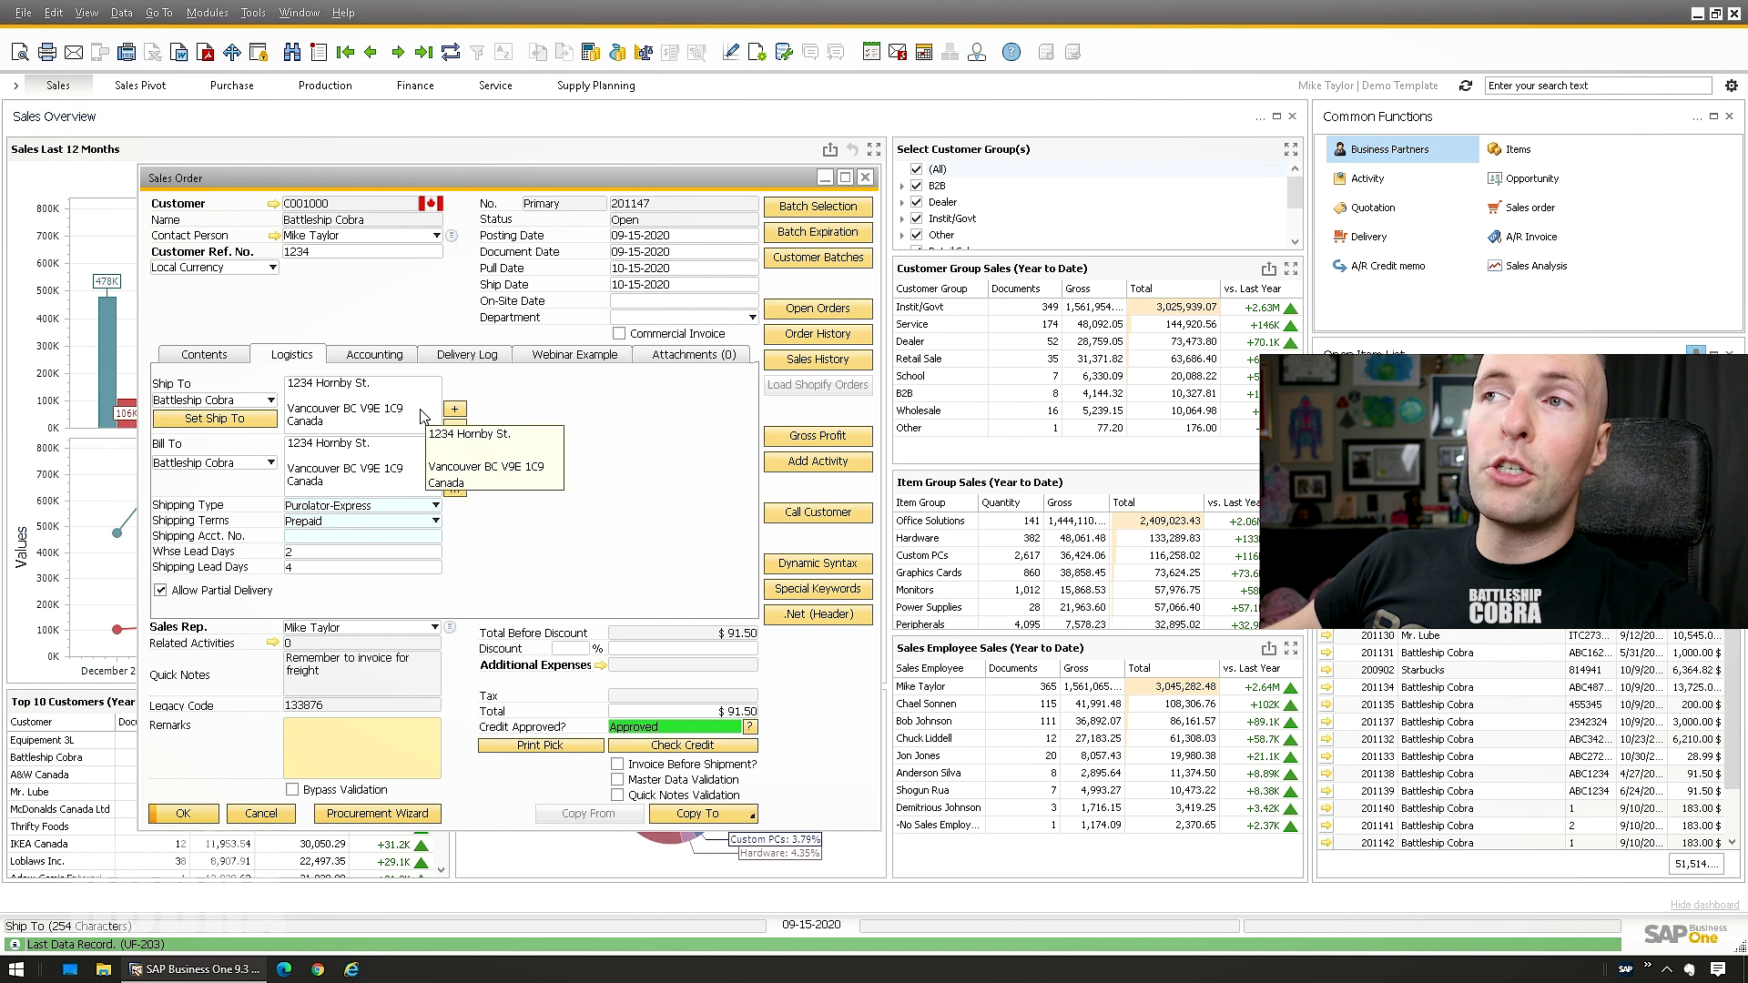
Open the ship-to Address Component dialog beside the order addresses and cancel it unchanged
click(455, 426)
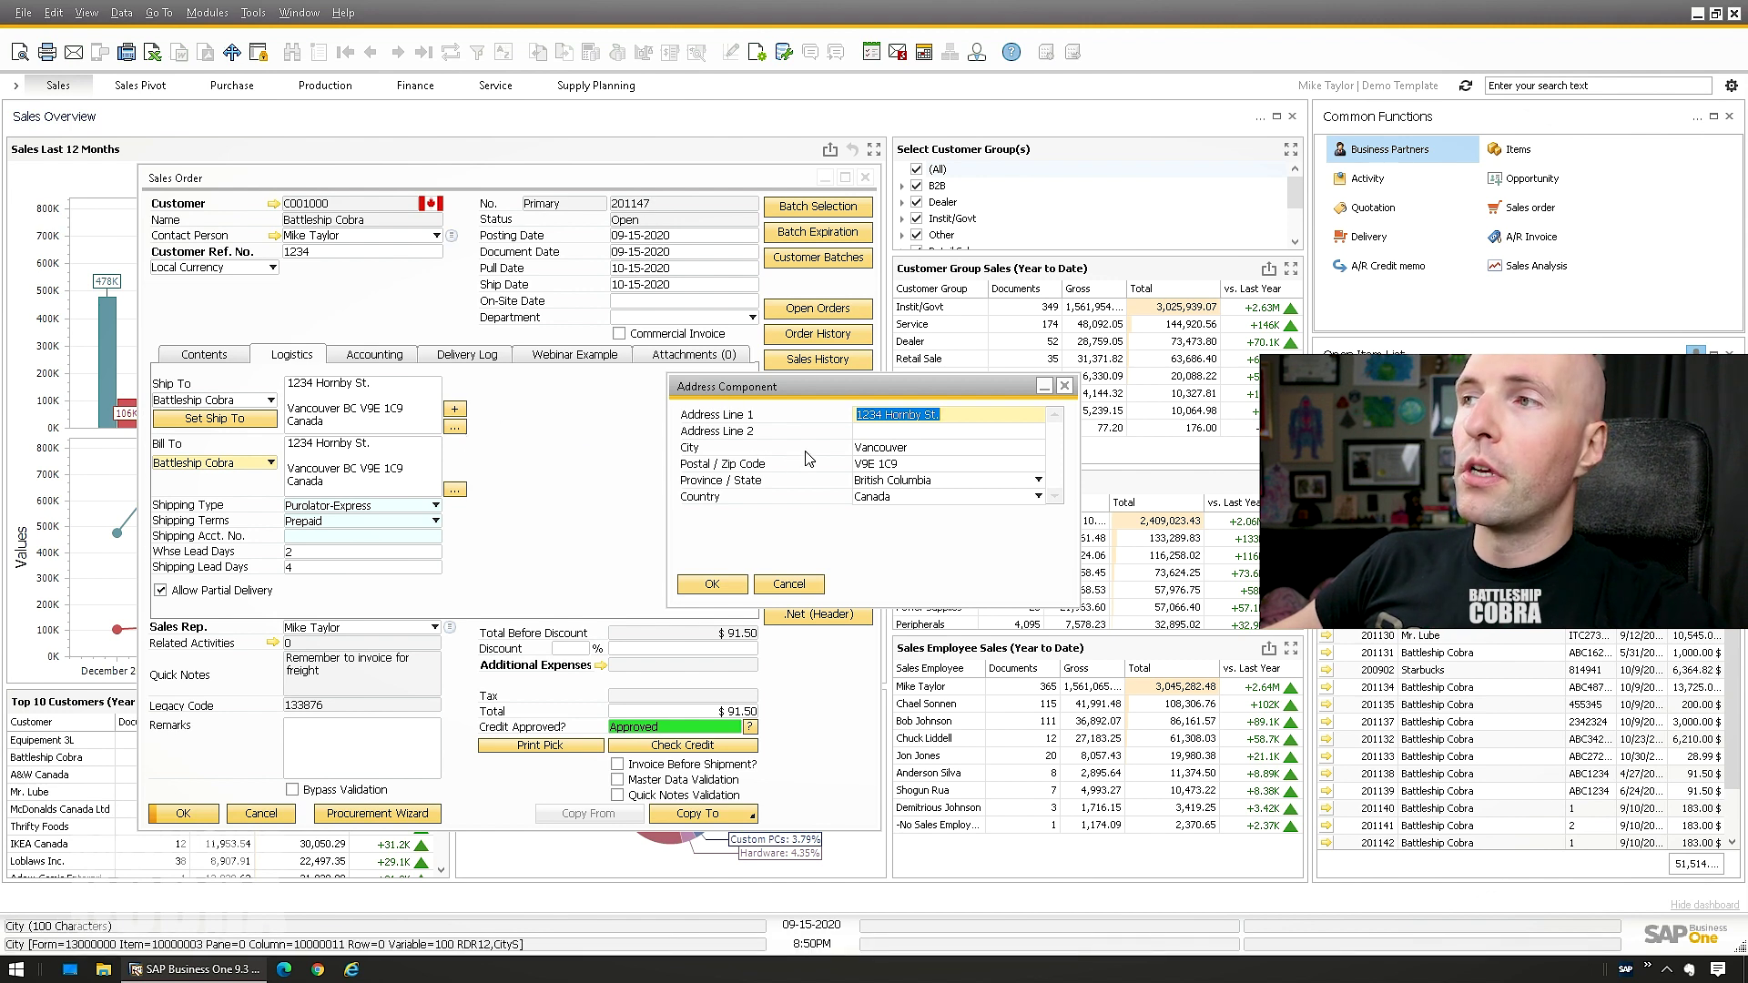
drag(726, 386, 525, 369)
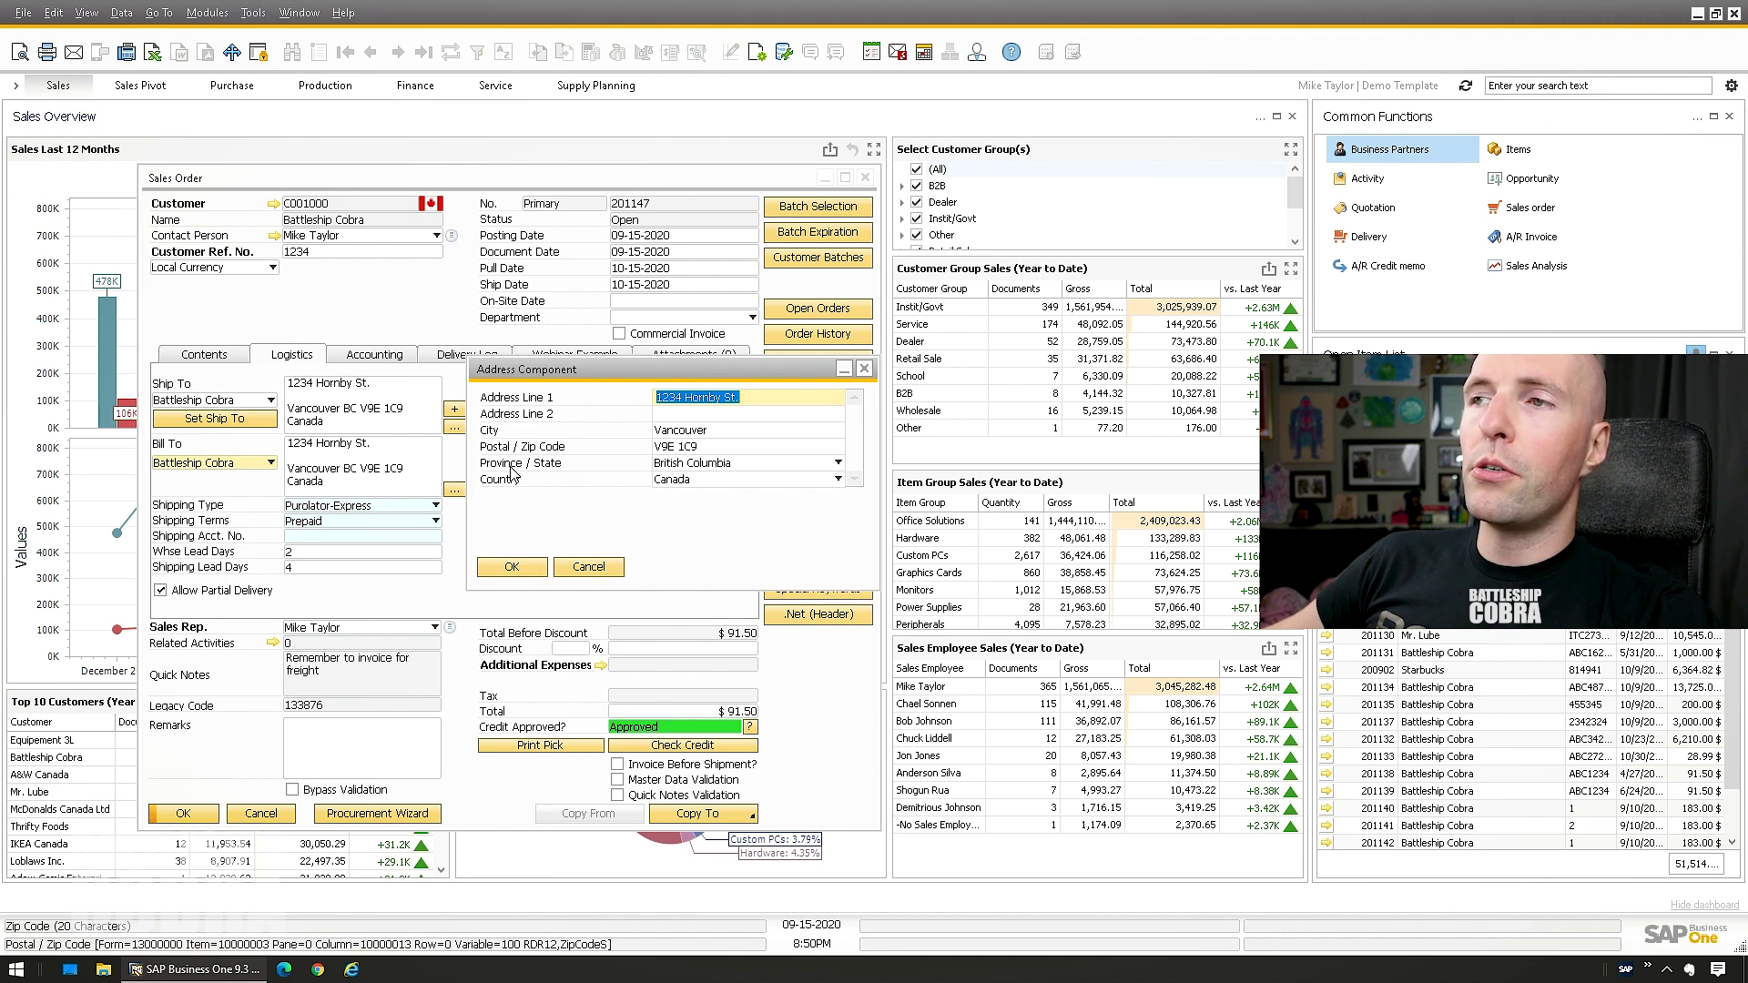
click(587, 568)
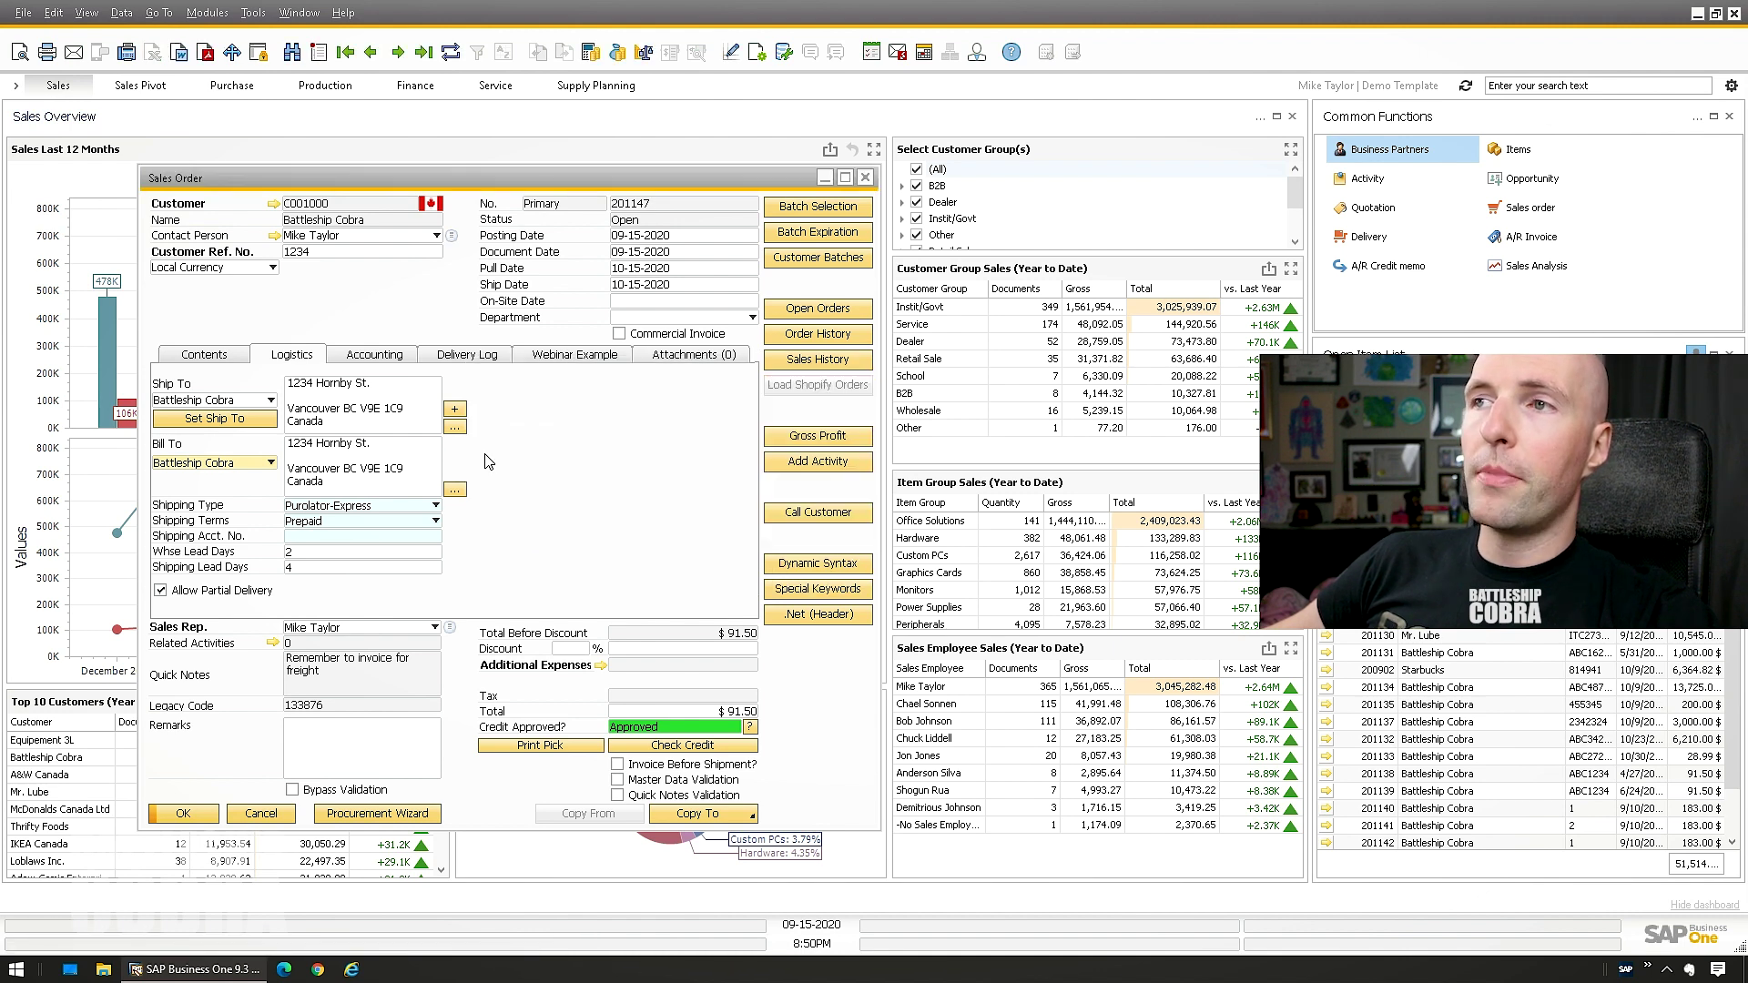
click(454, 428)
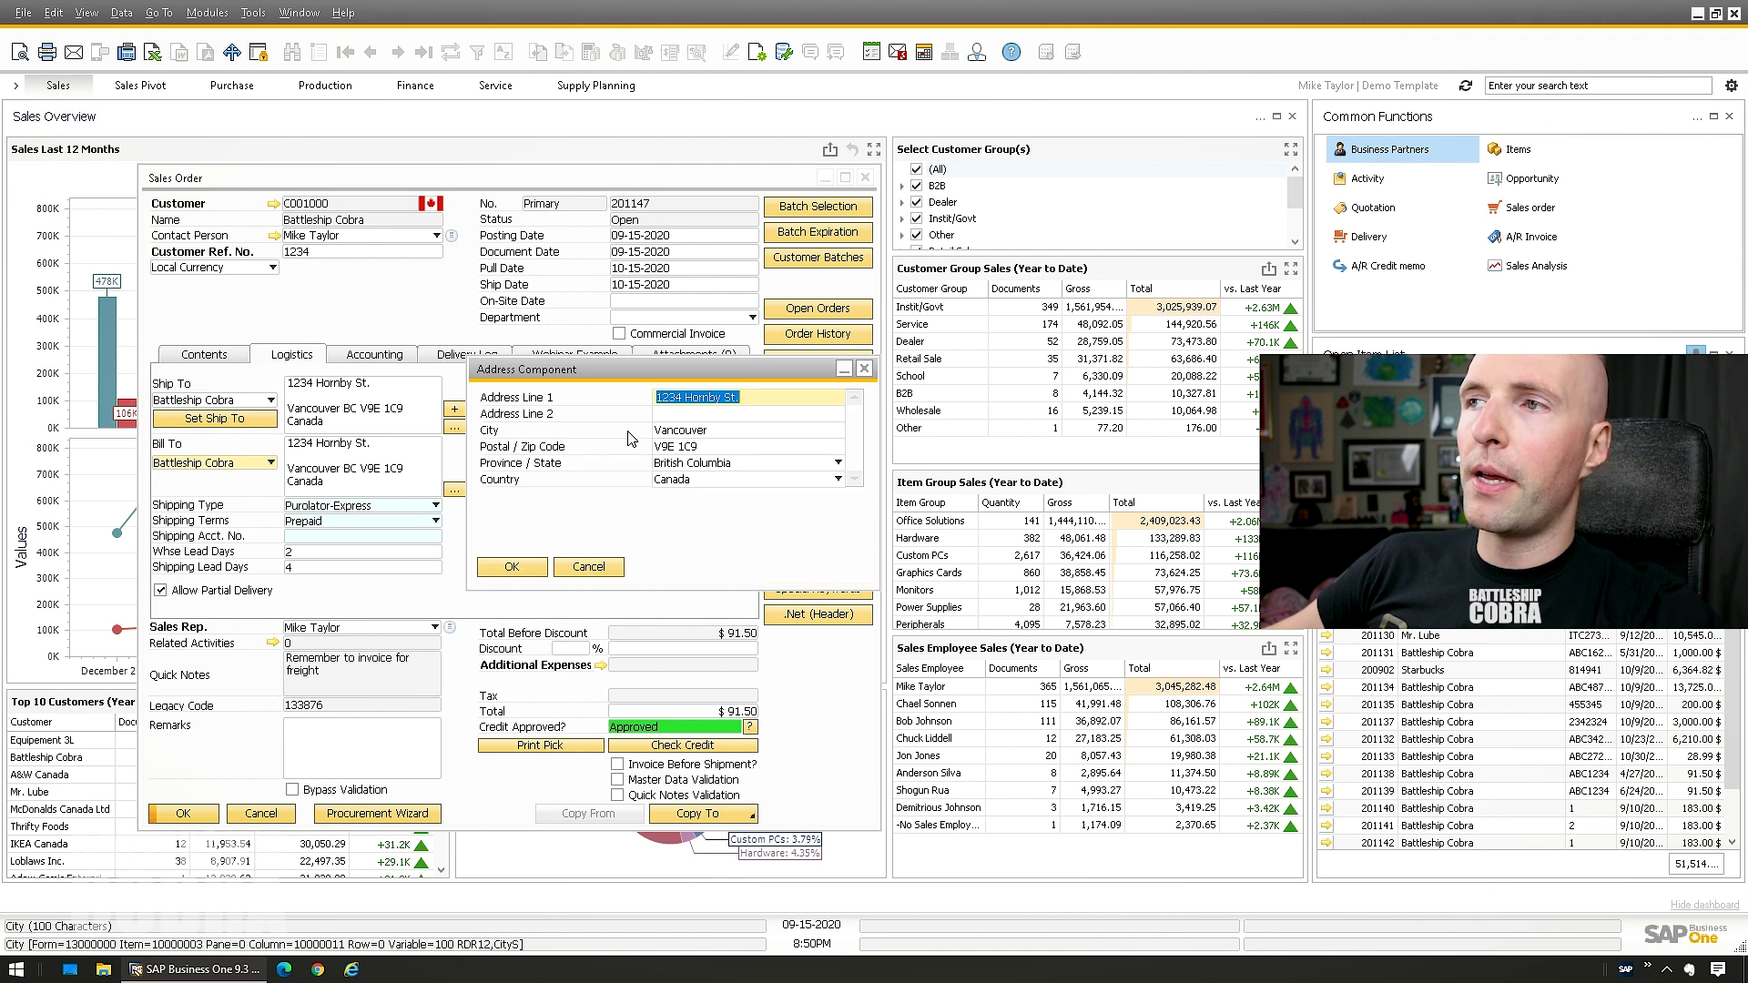
click(587, 568)
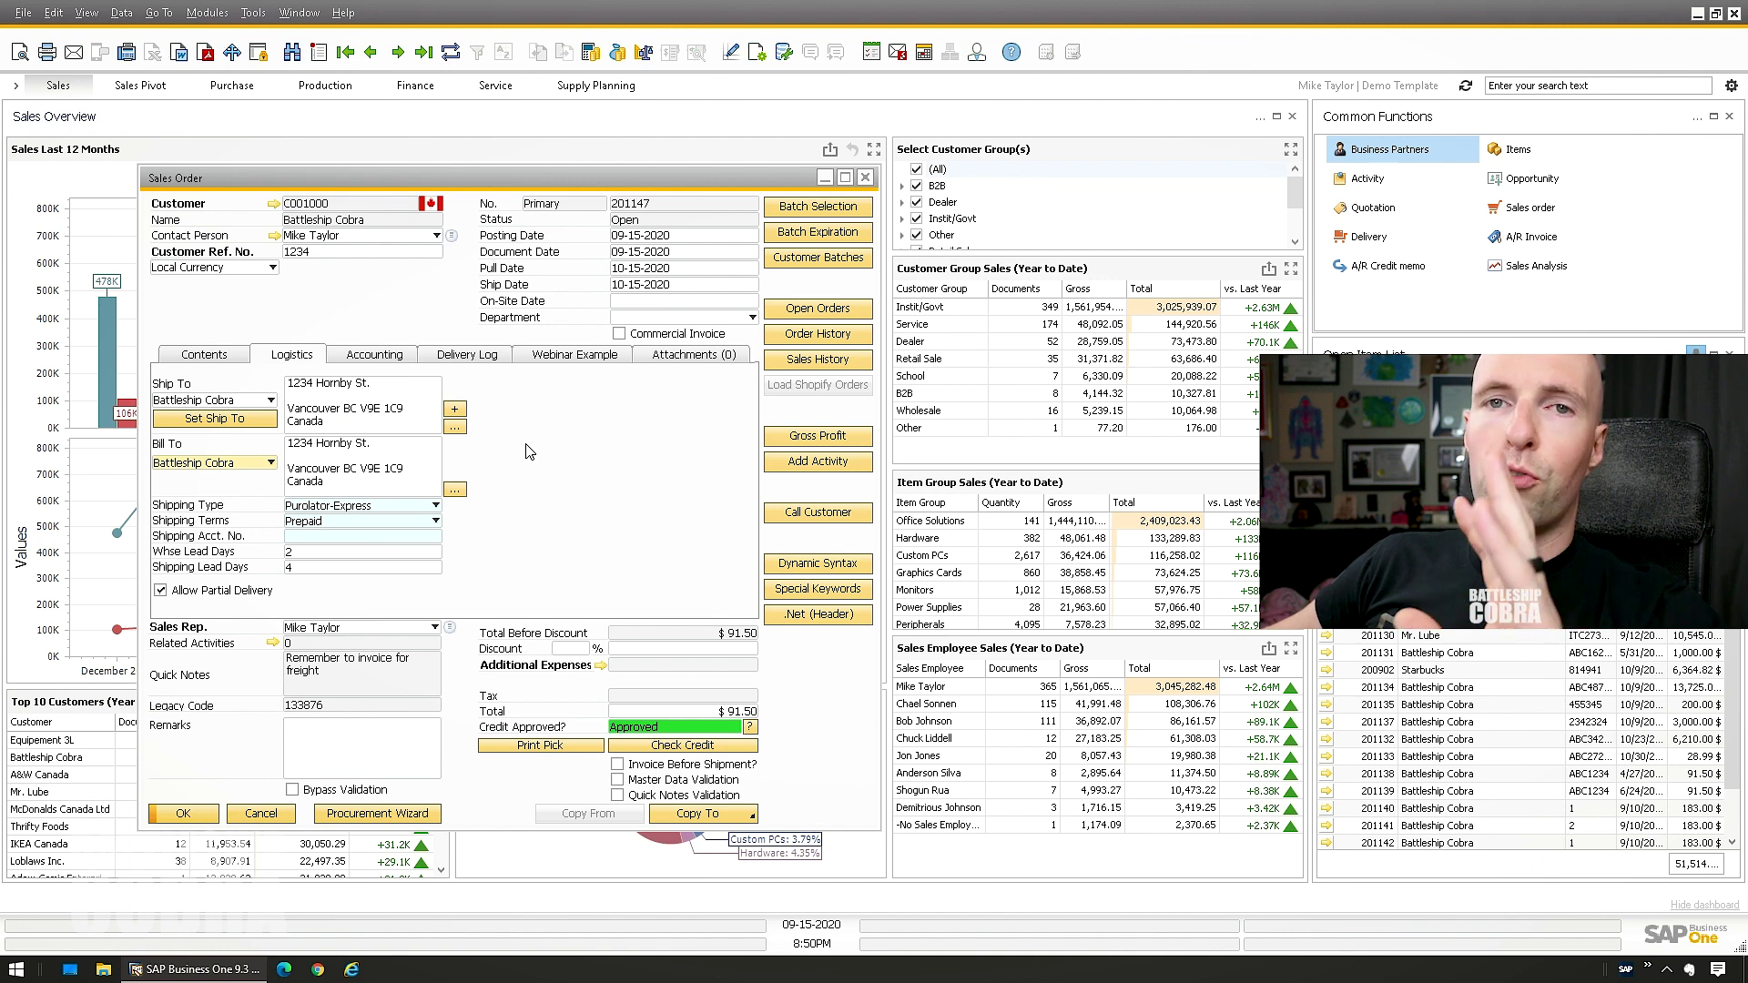
click(453, 426)
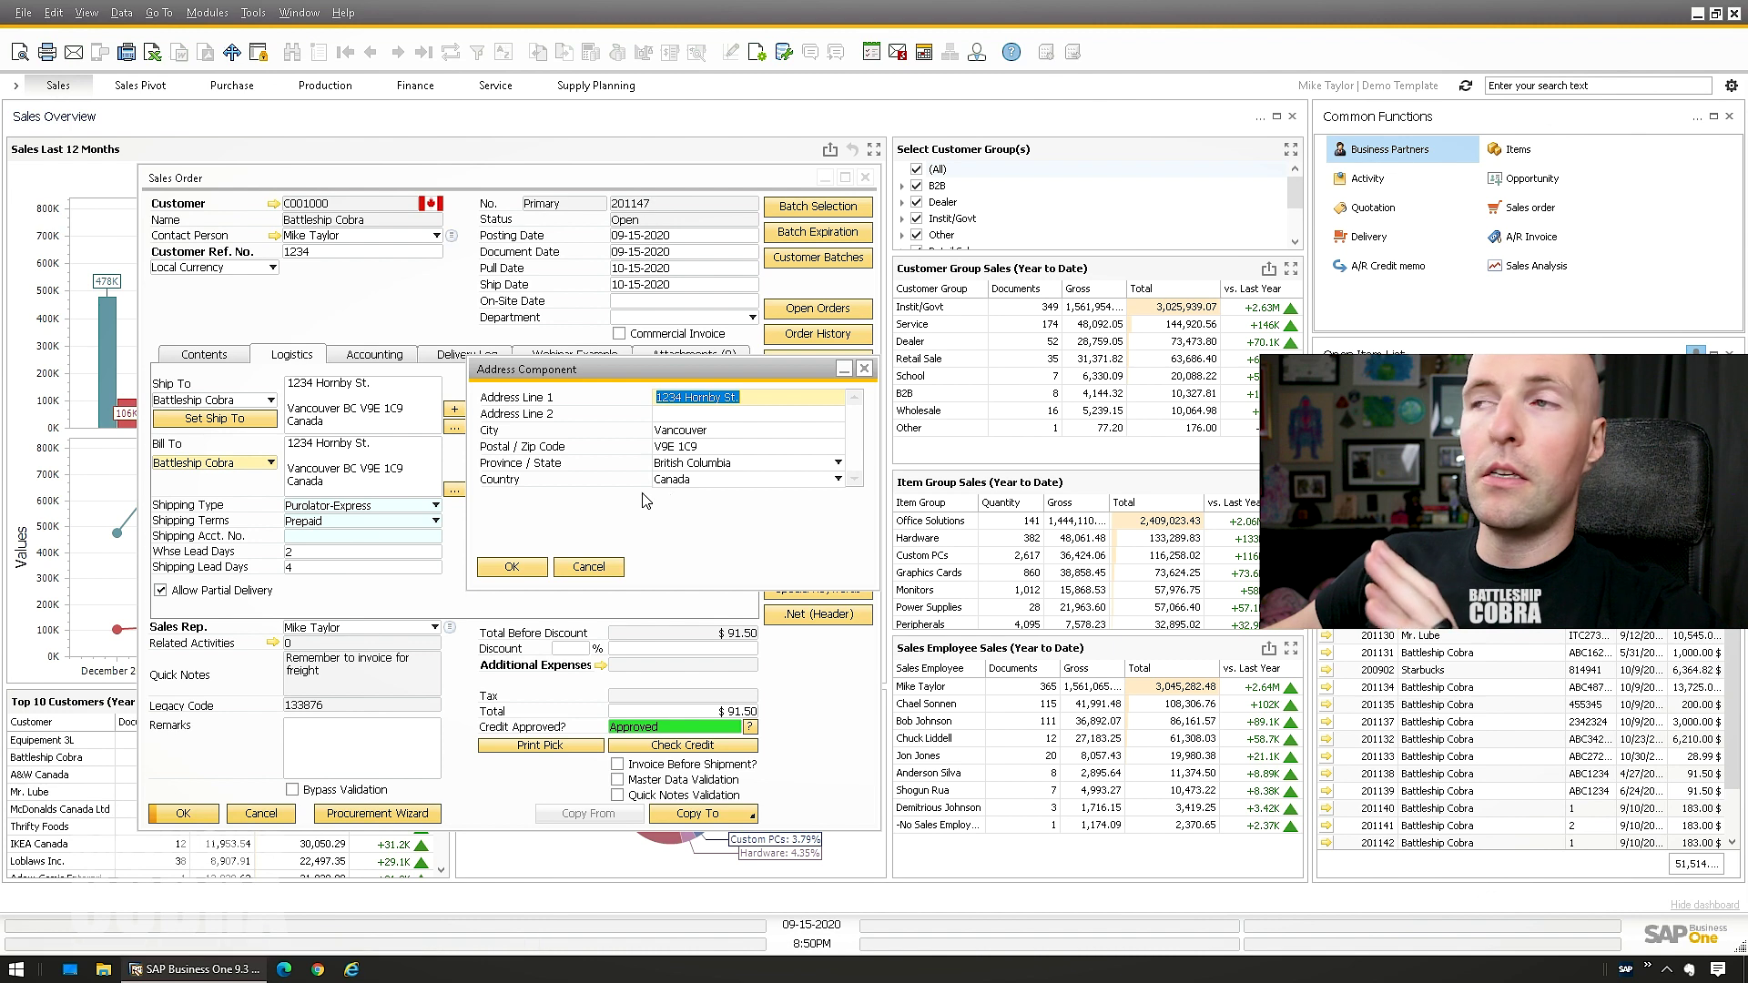
click(586, 566)
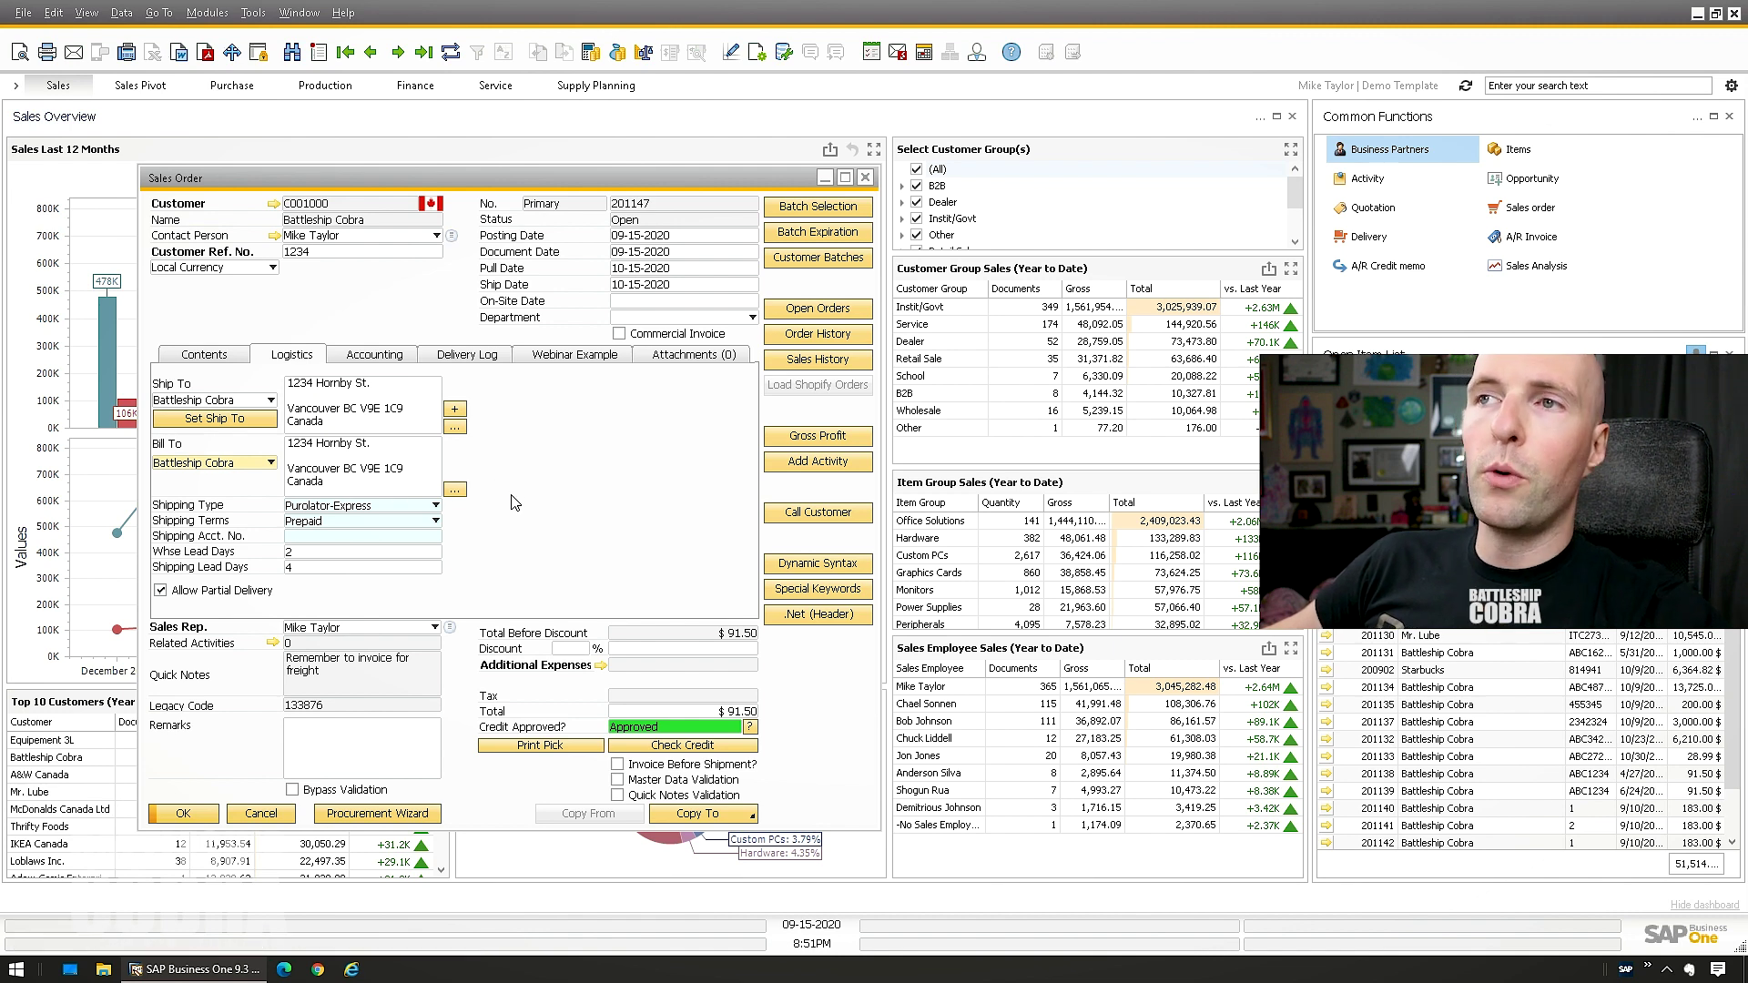
click(19, 53)
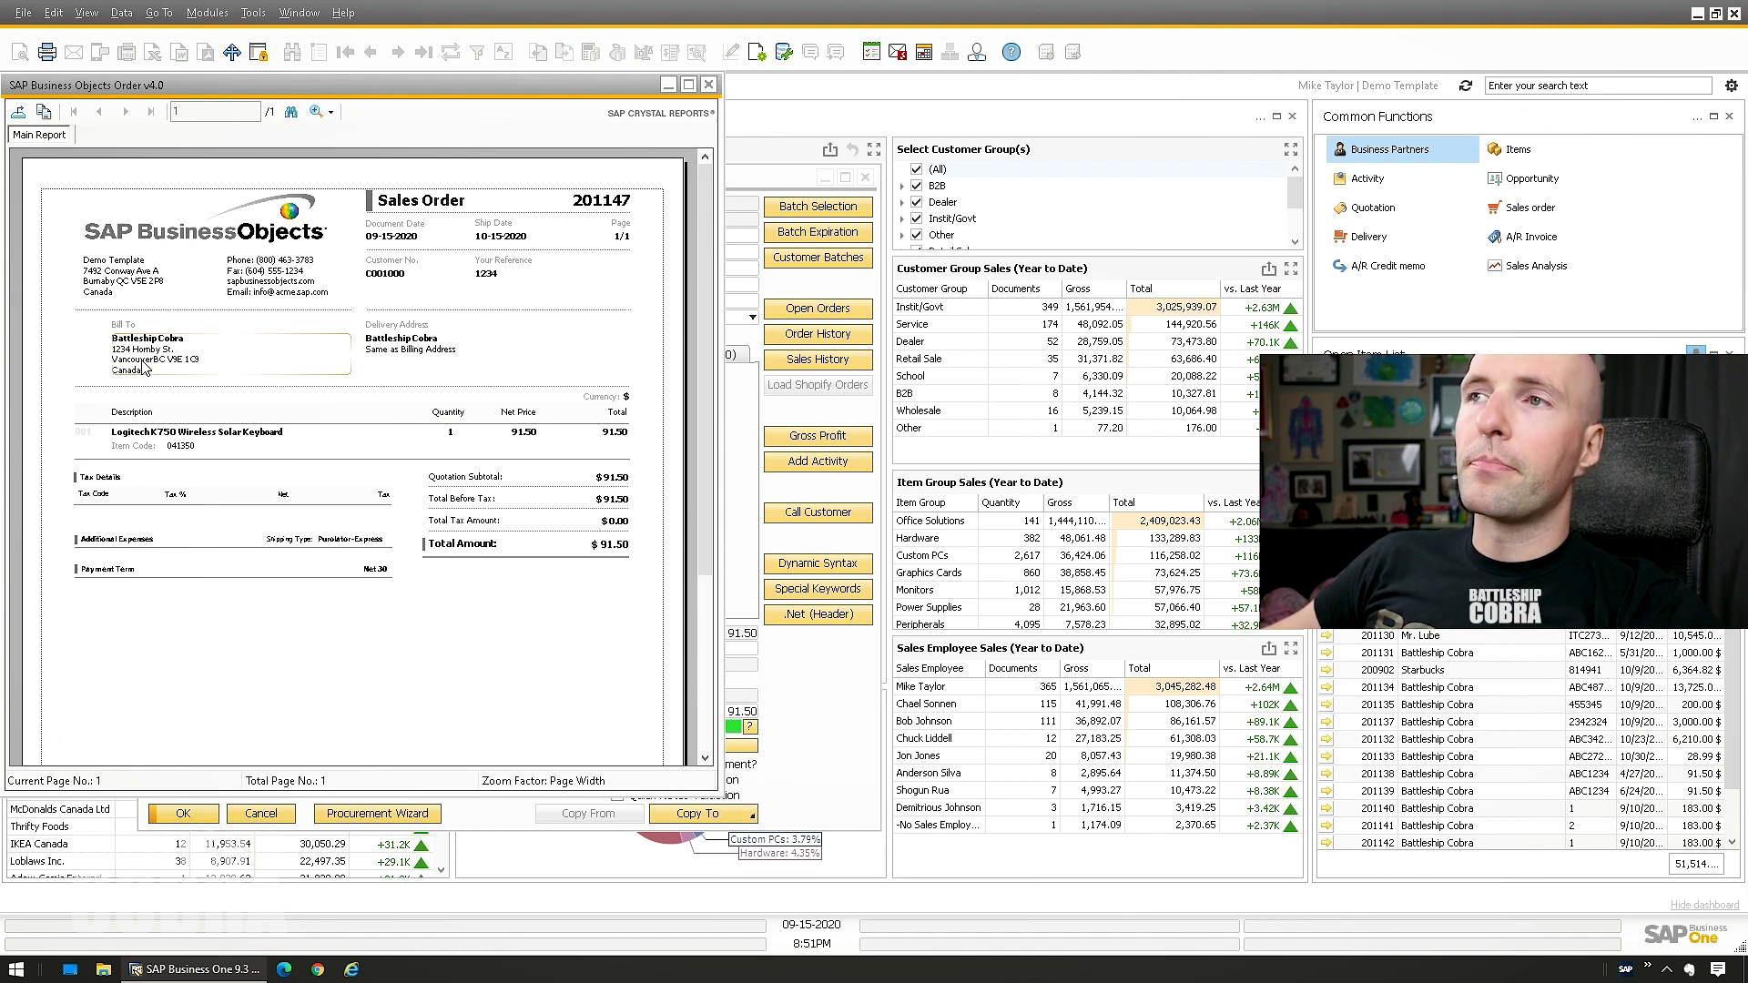
click(709, 84)
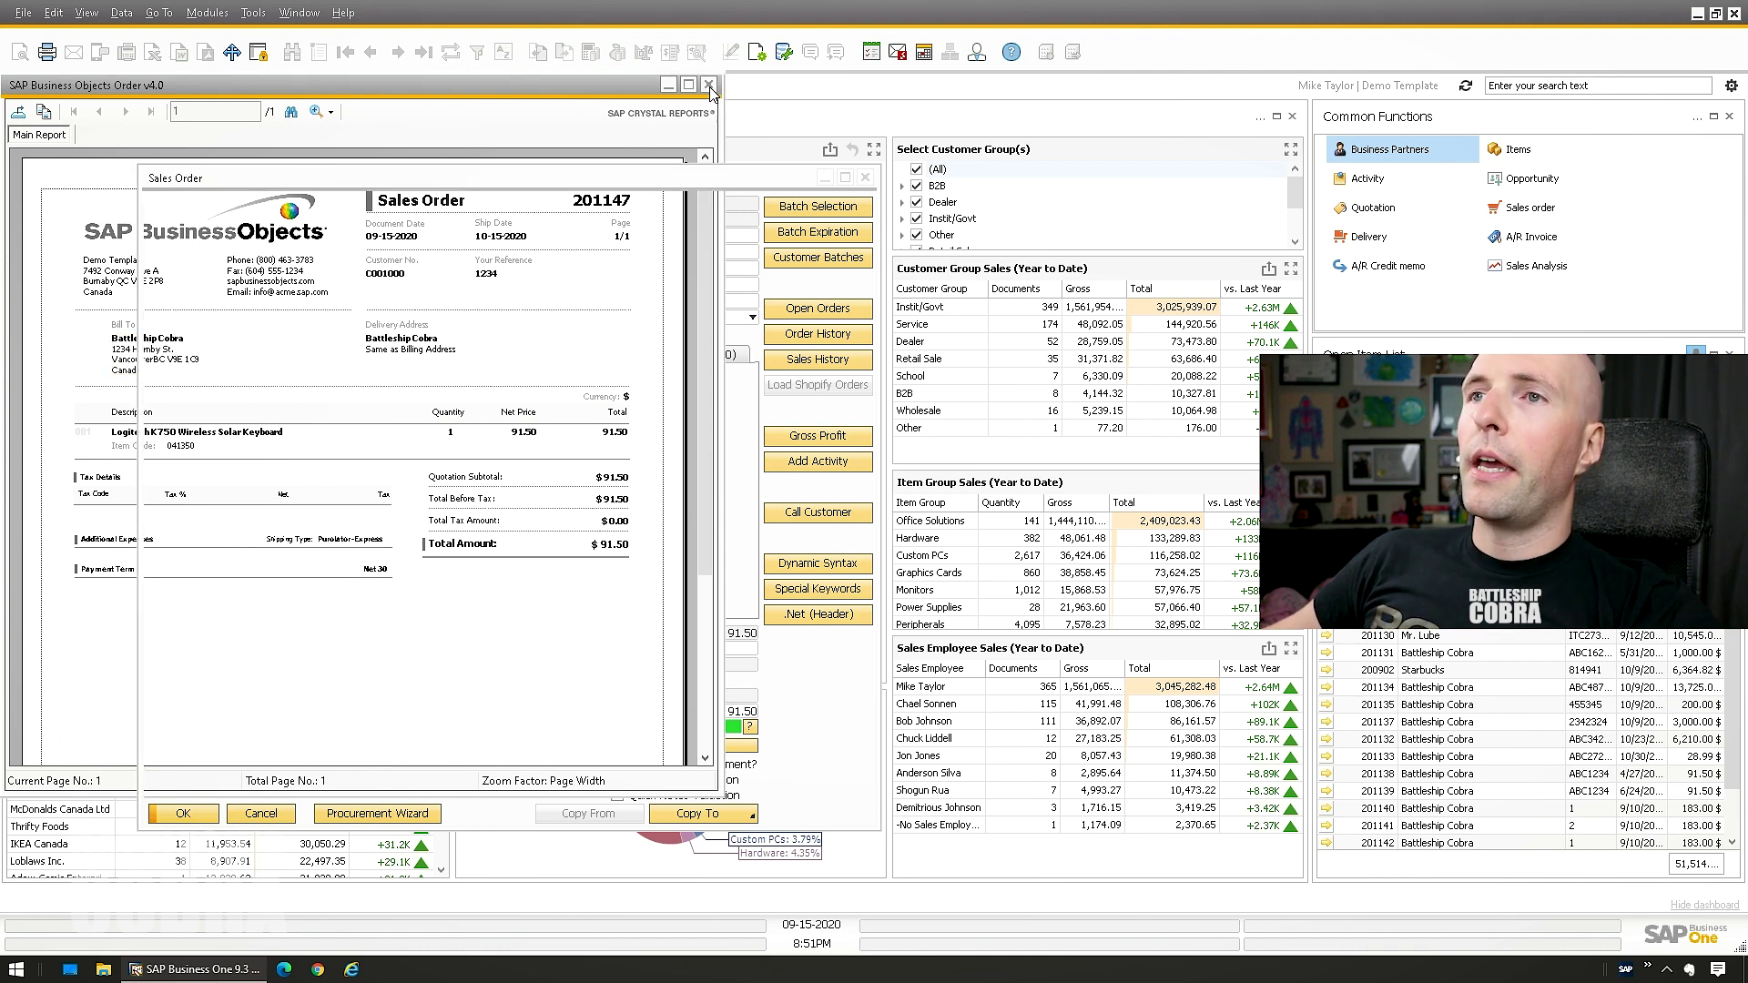
click(222, 401)
click(209, 449)
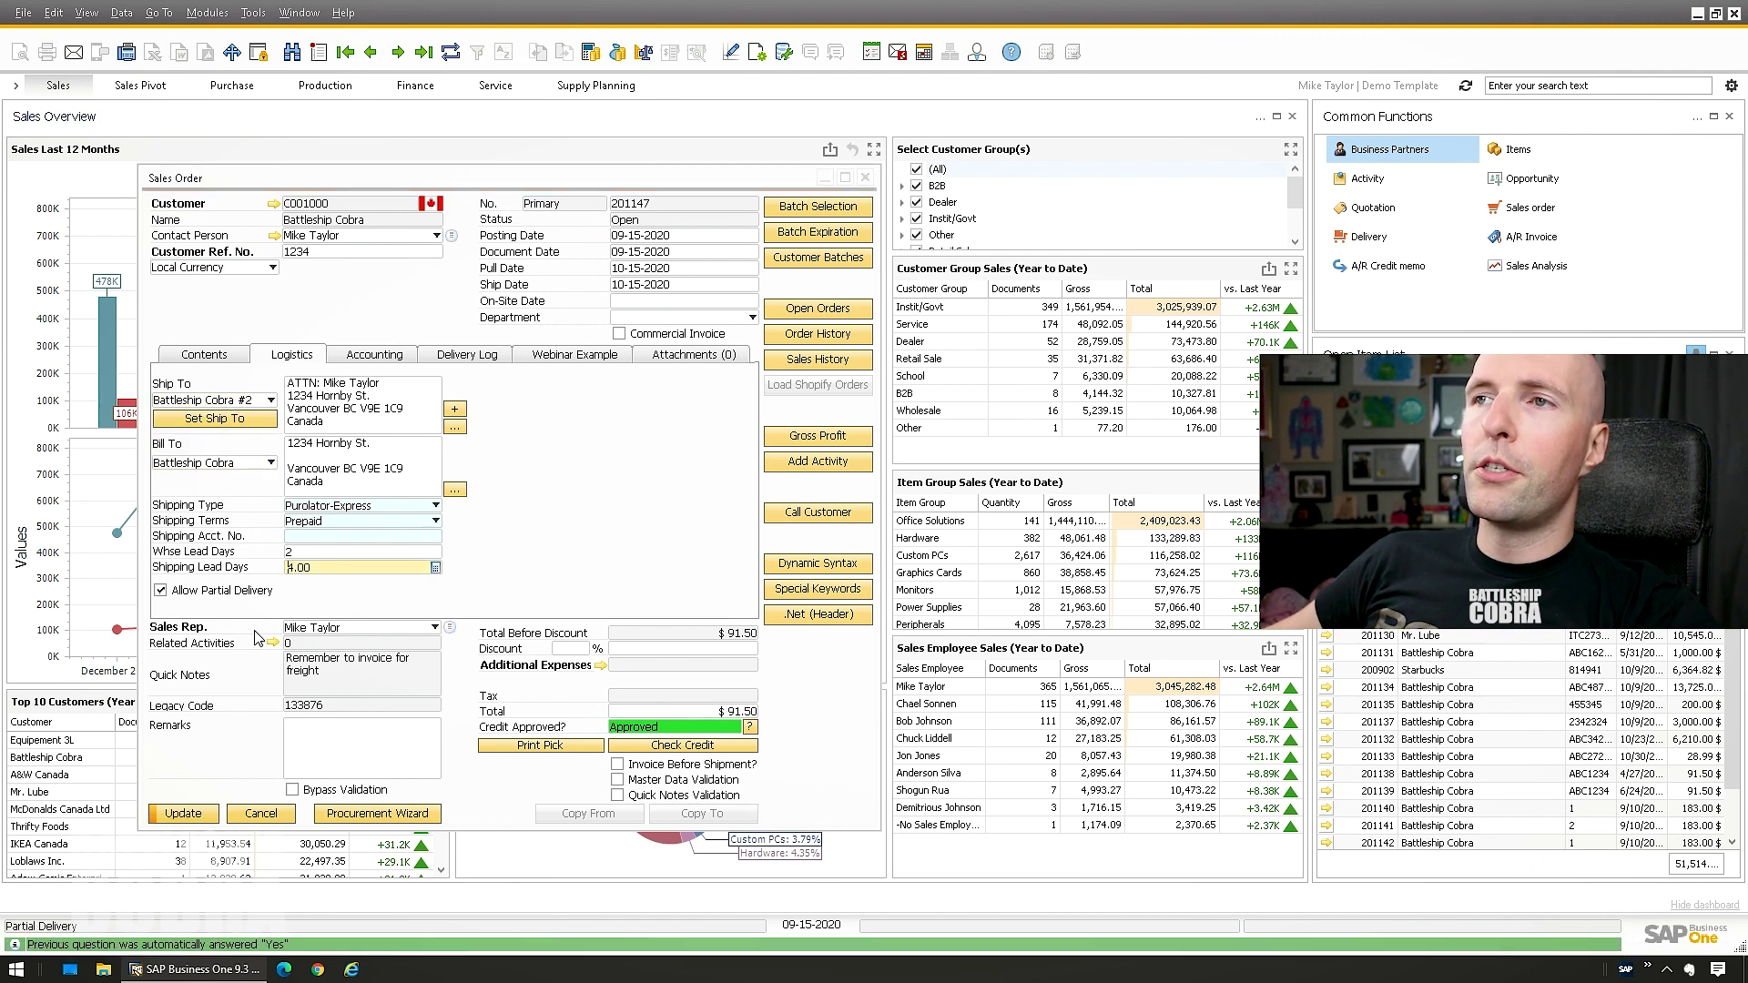
click(191, 815)
click(654, 509)
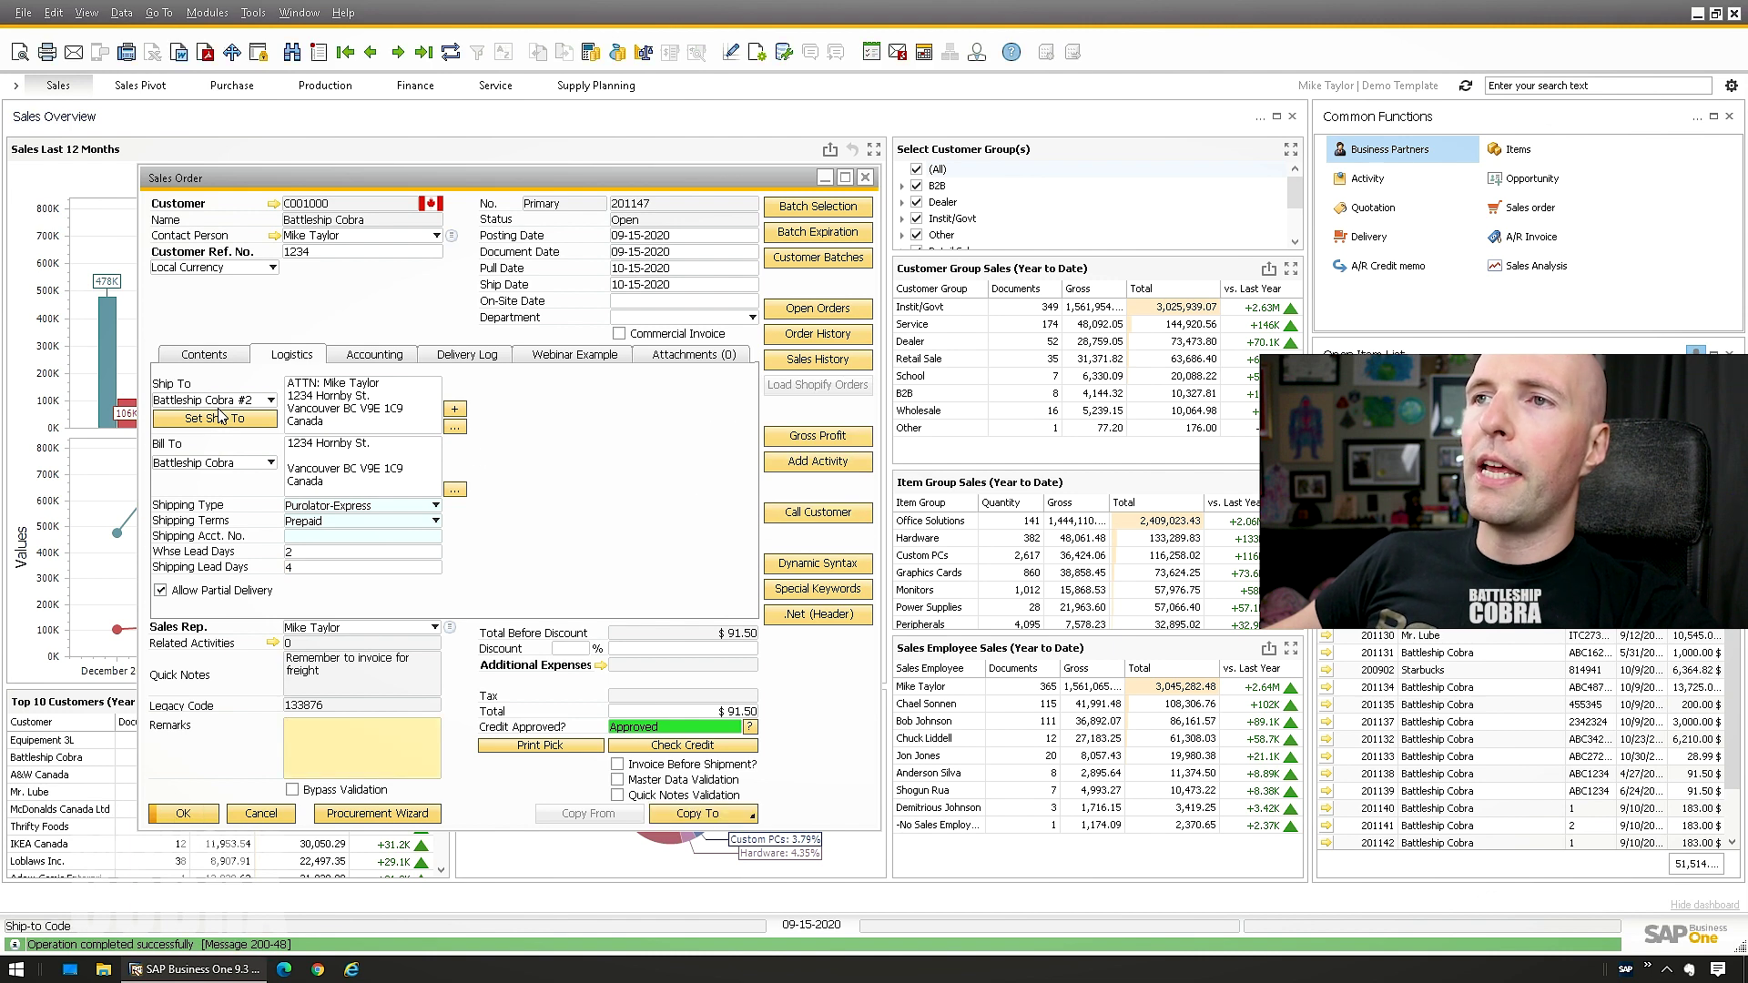
click(20, 51)
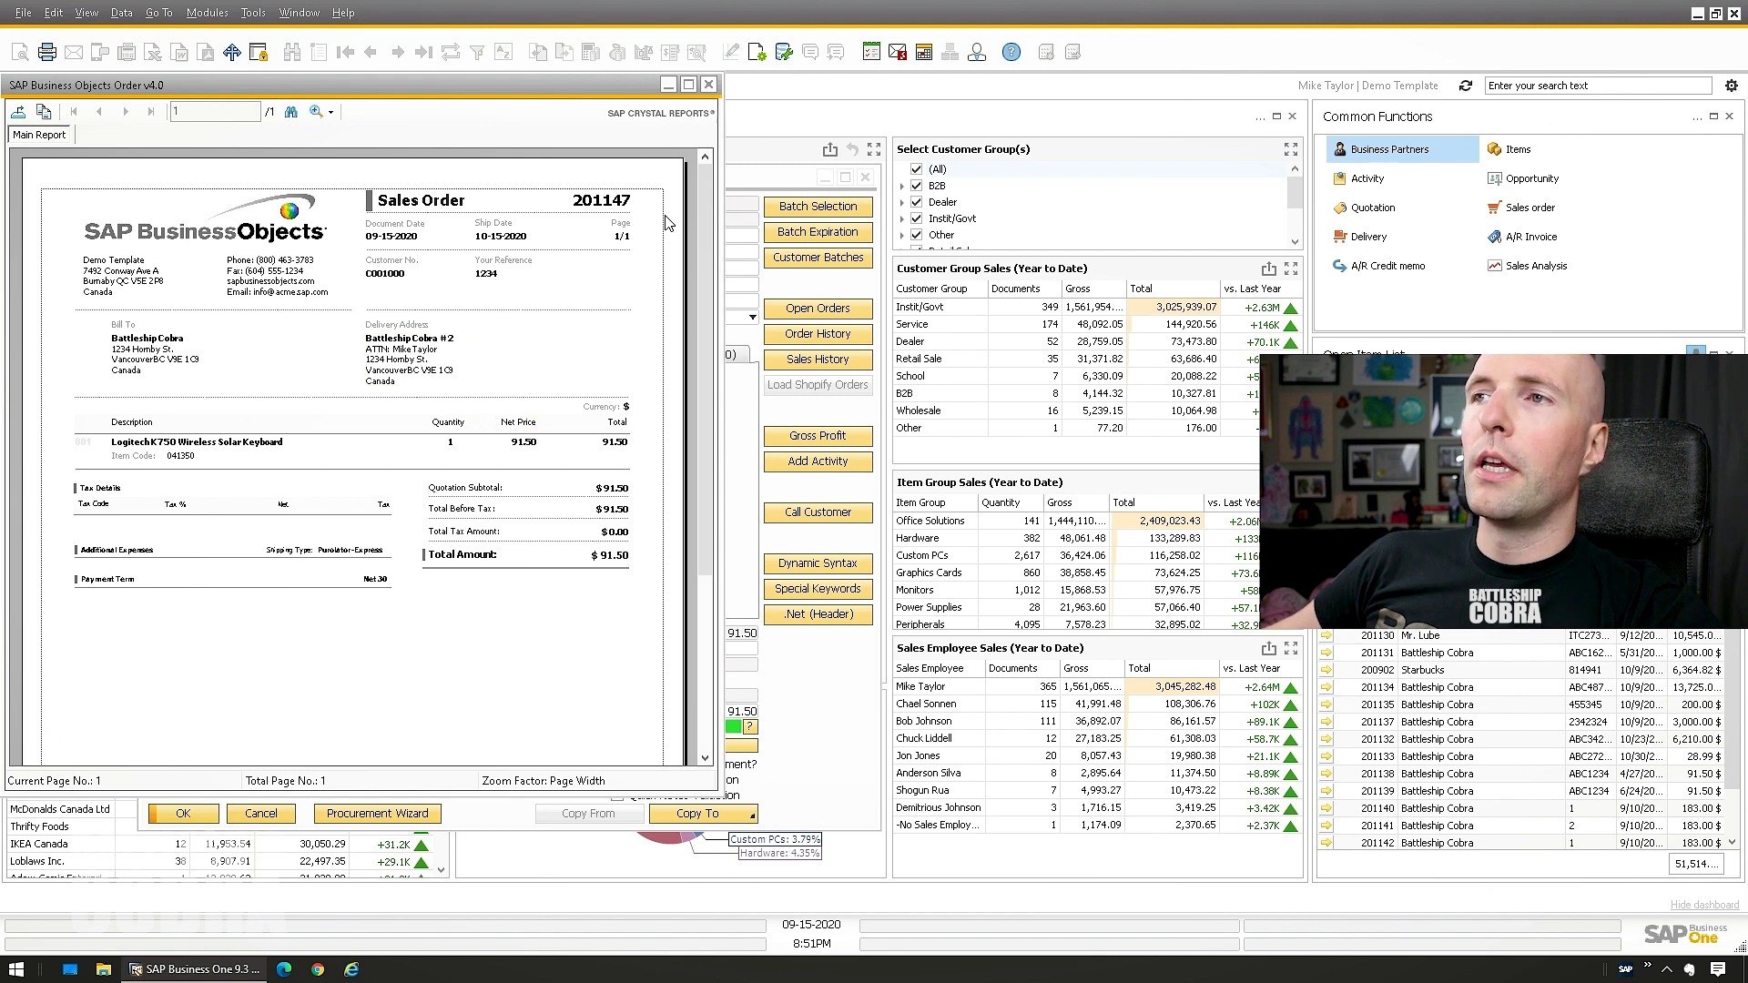
click(708, 85)
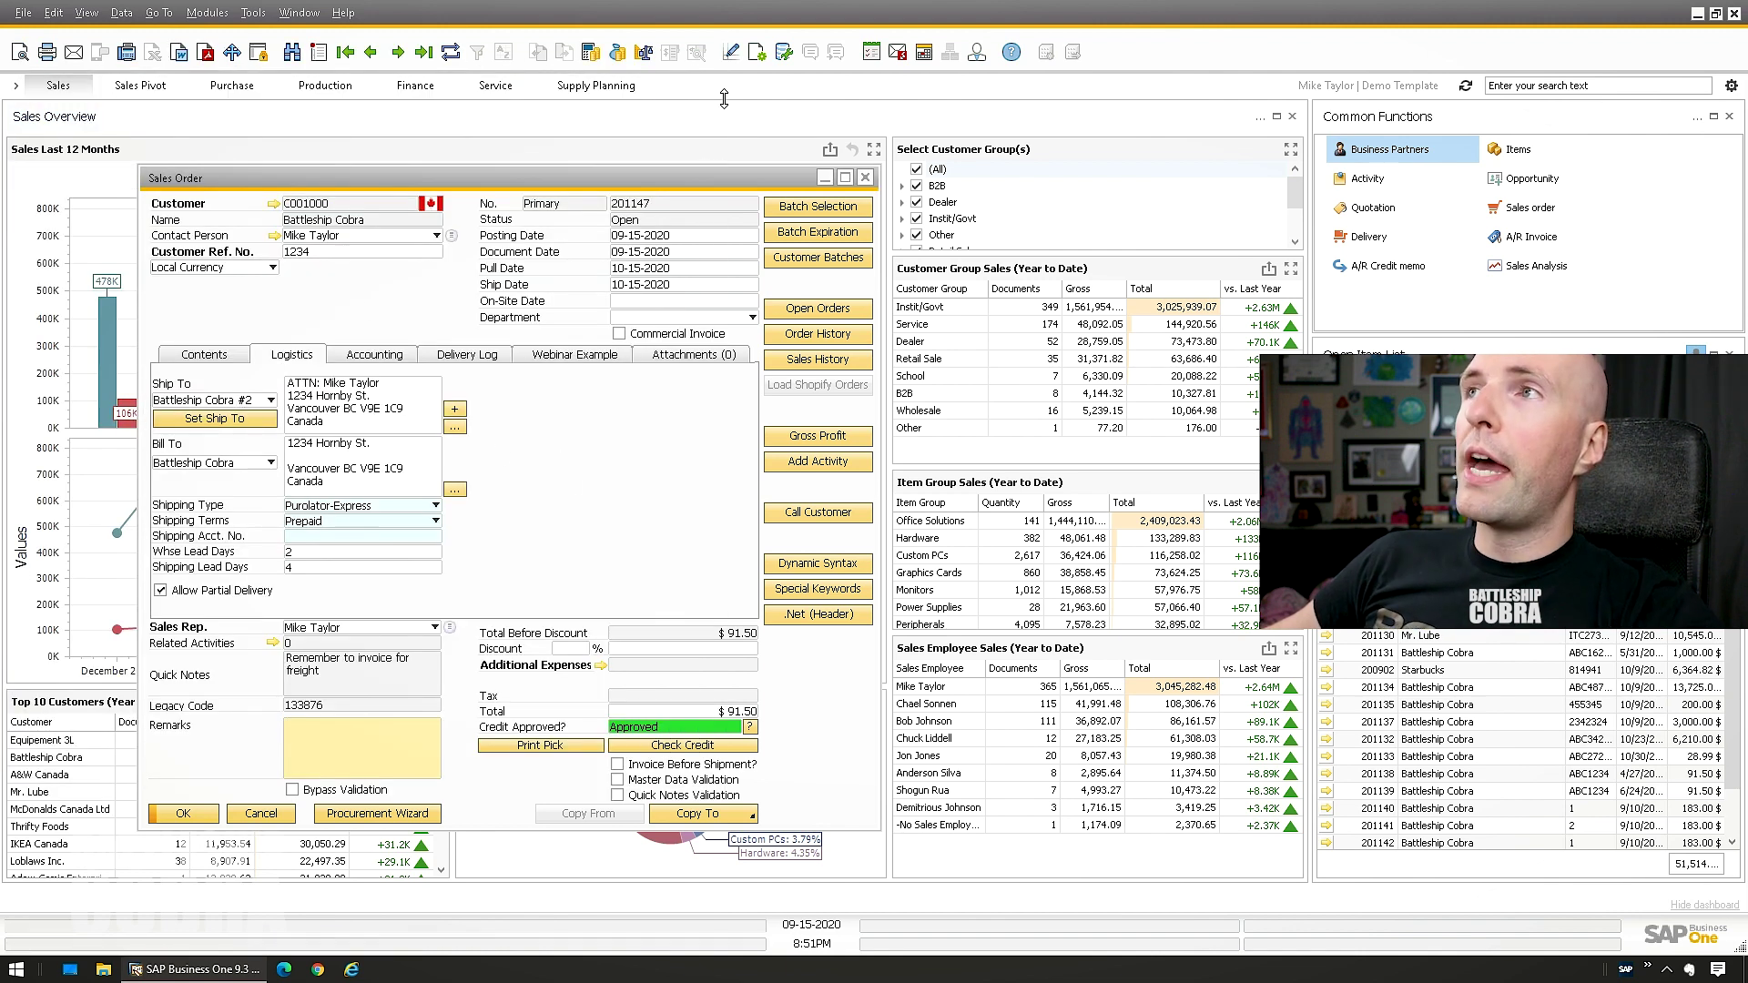
Choose the SAP Business Objects Order v4.0 layout and open it for editing in Crystal Reports
click(735, 57)
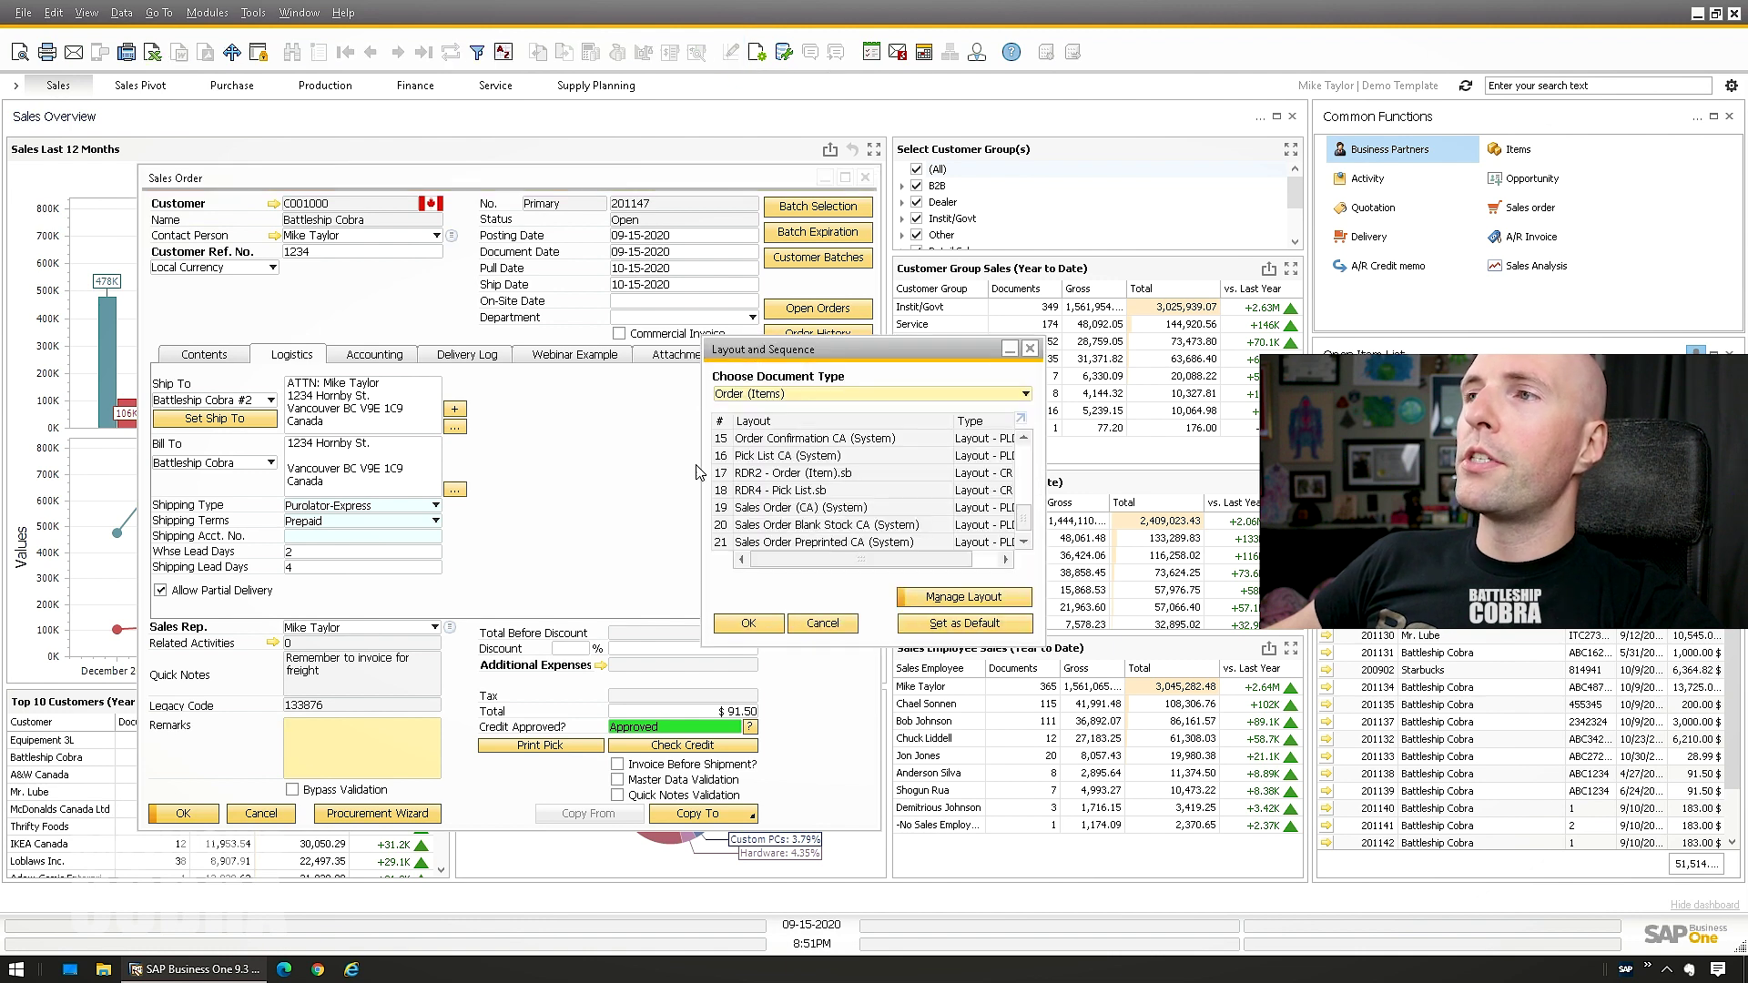
click(761, 545)
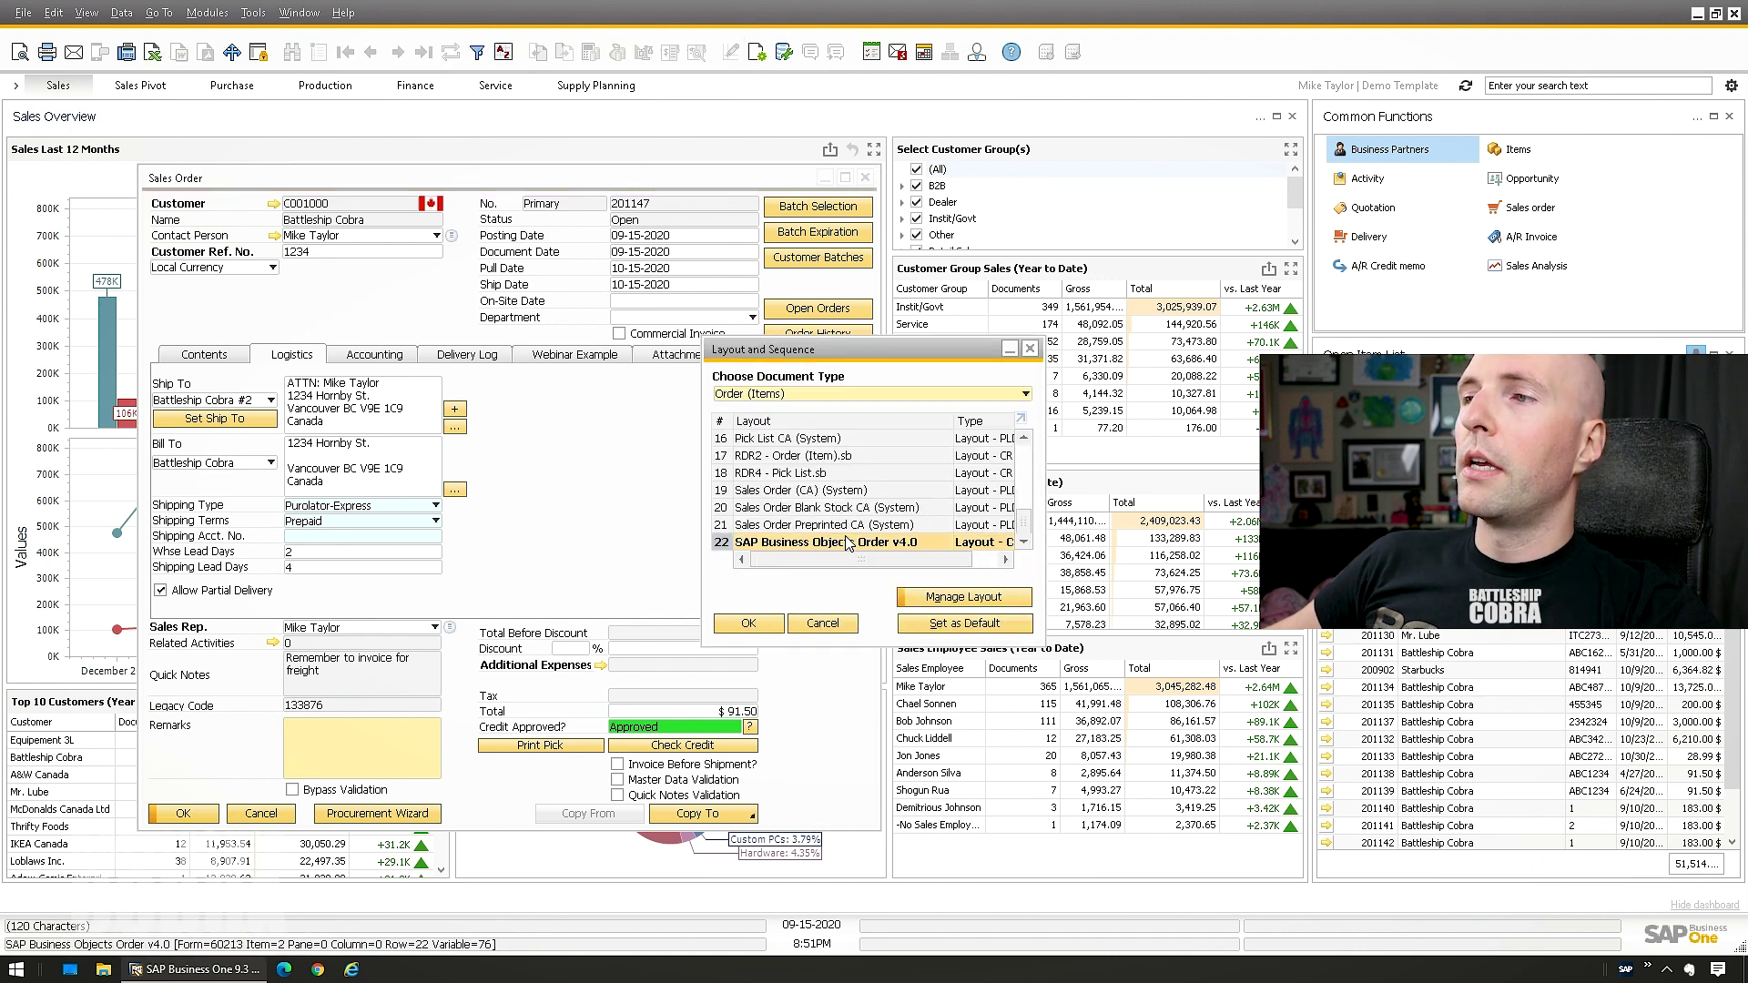
click(947, 597)
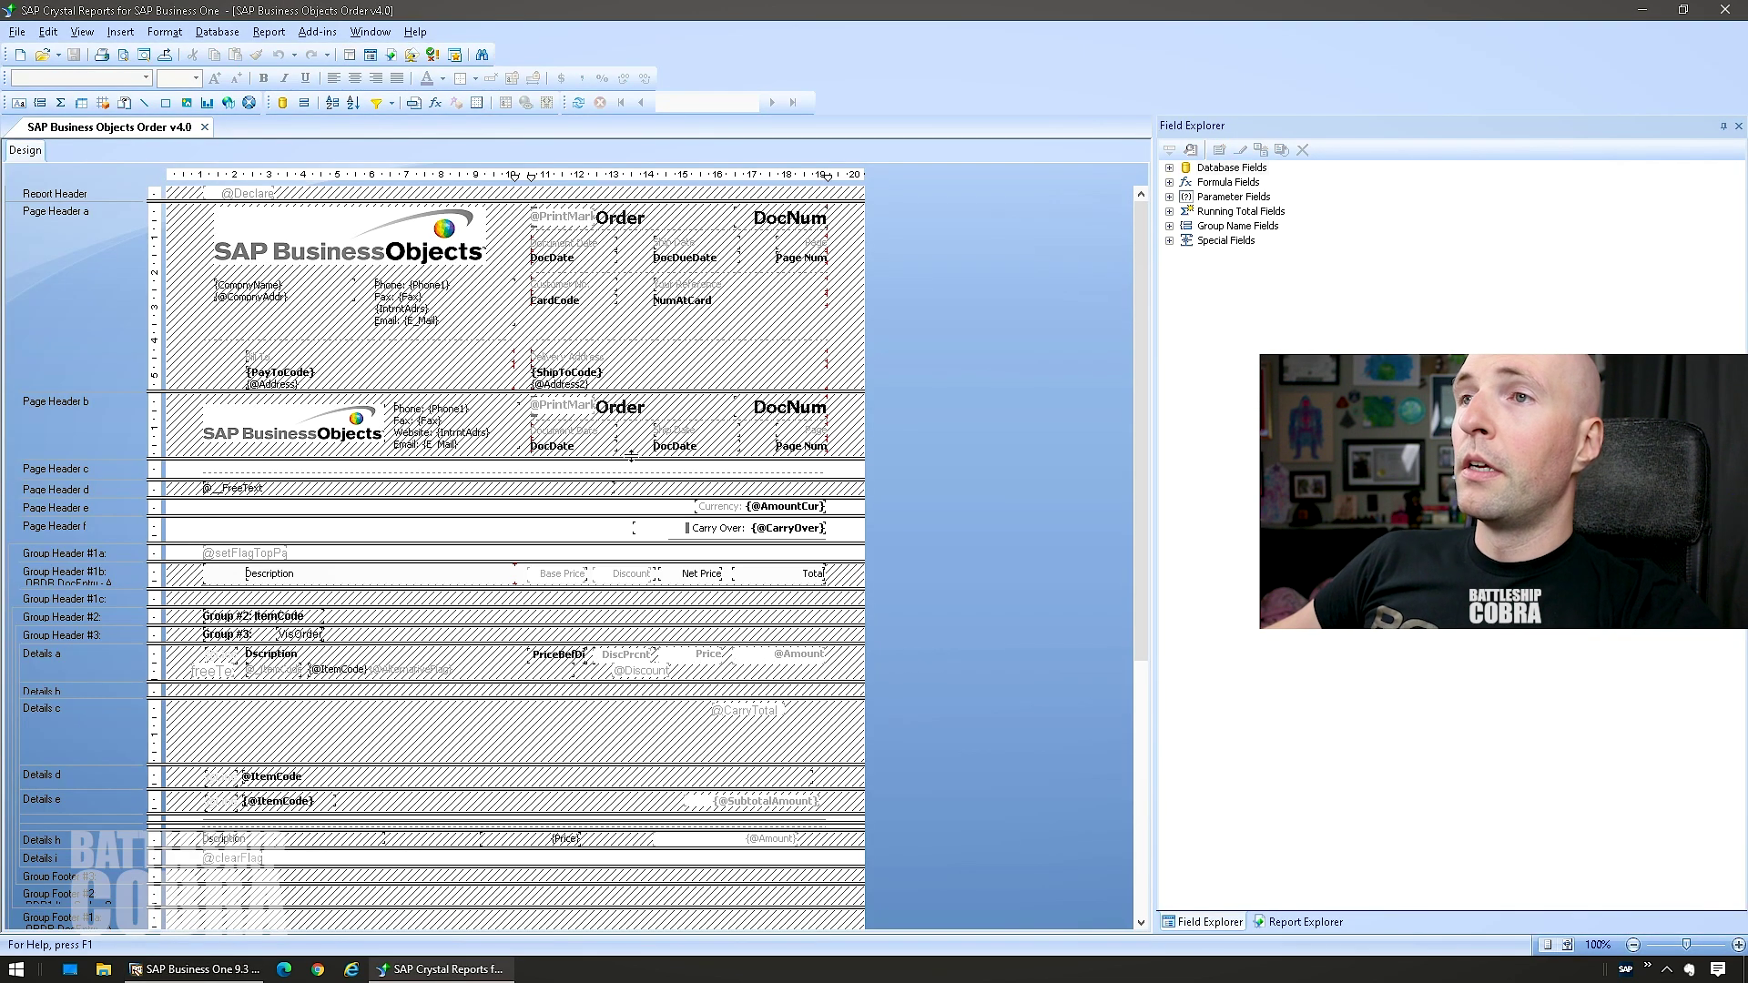
click(270, 386)
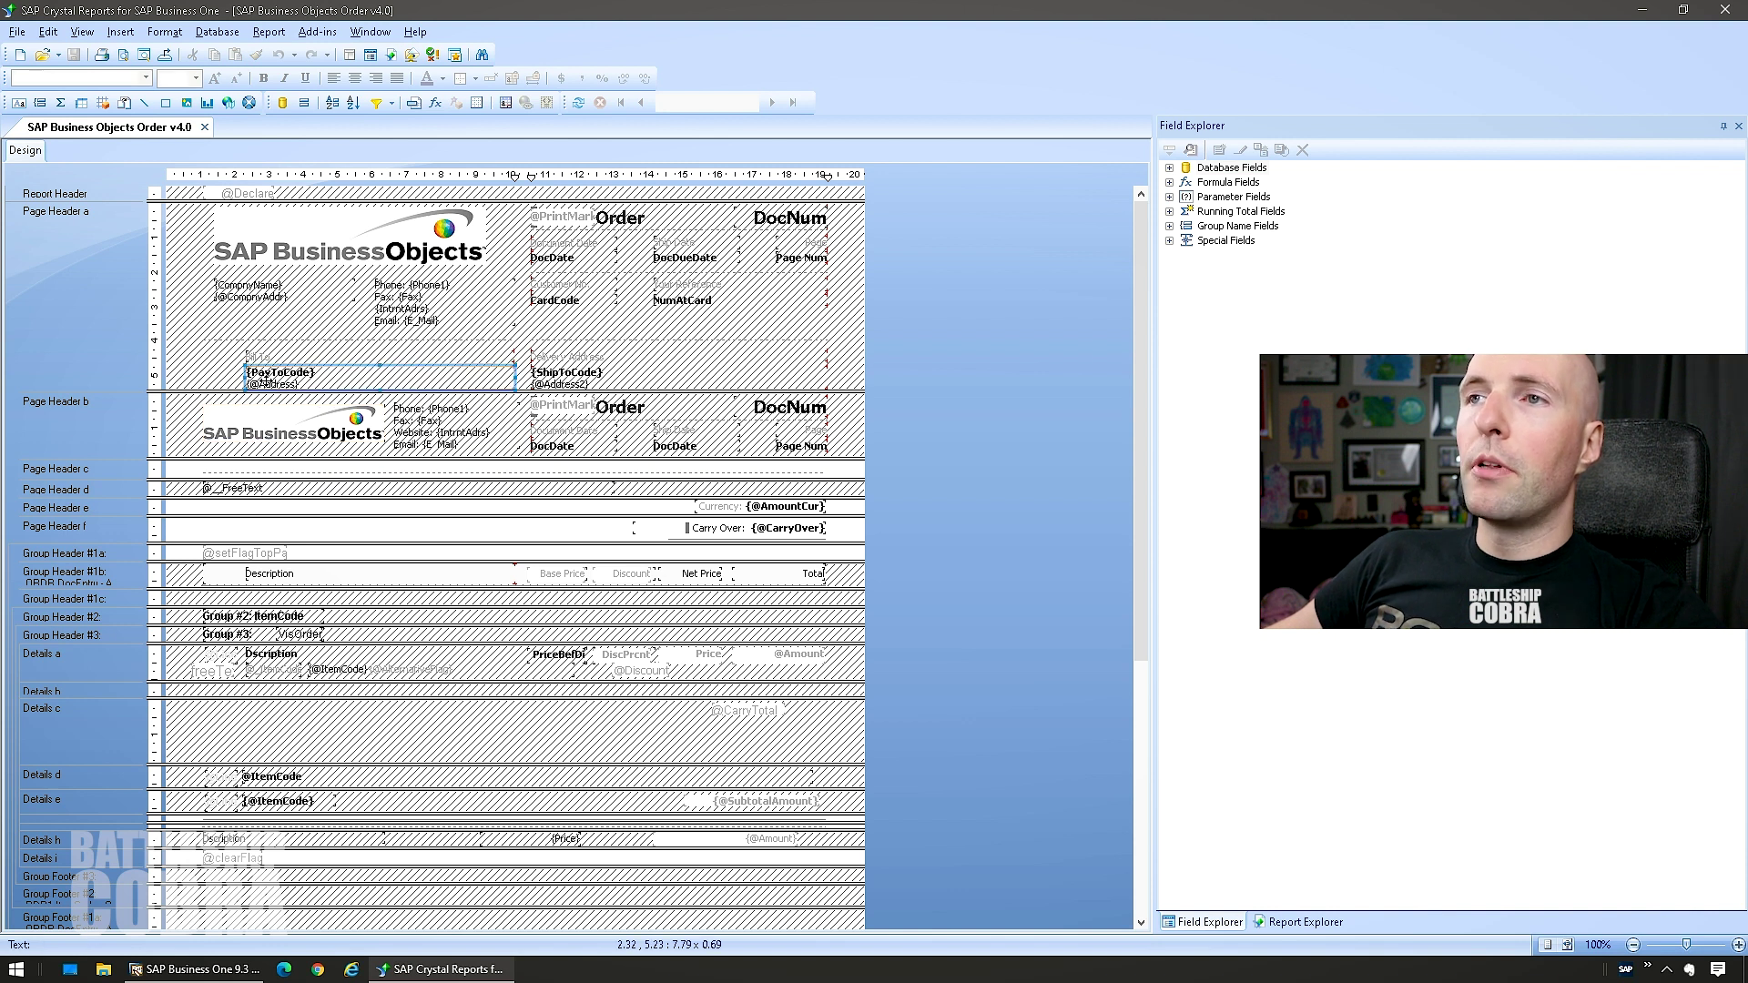
double_click(278, 384)
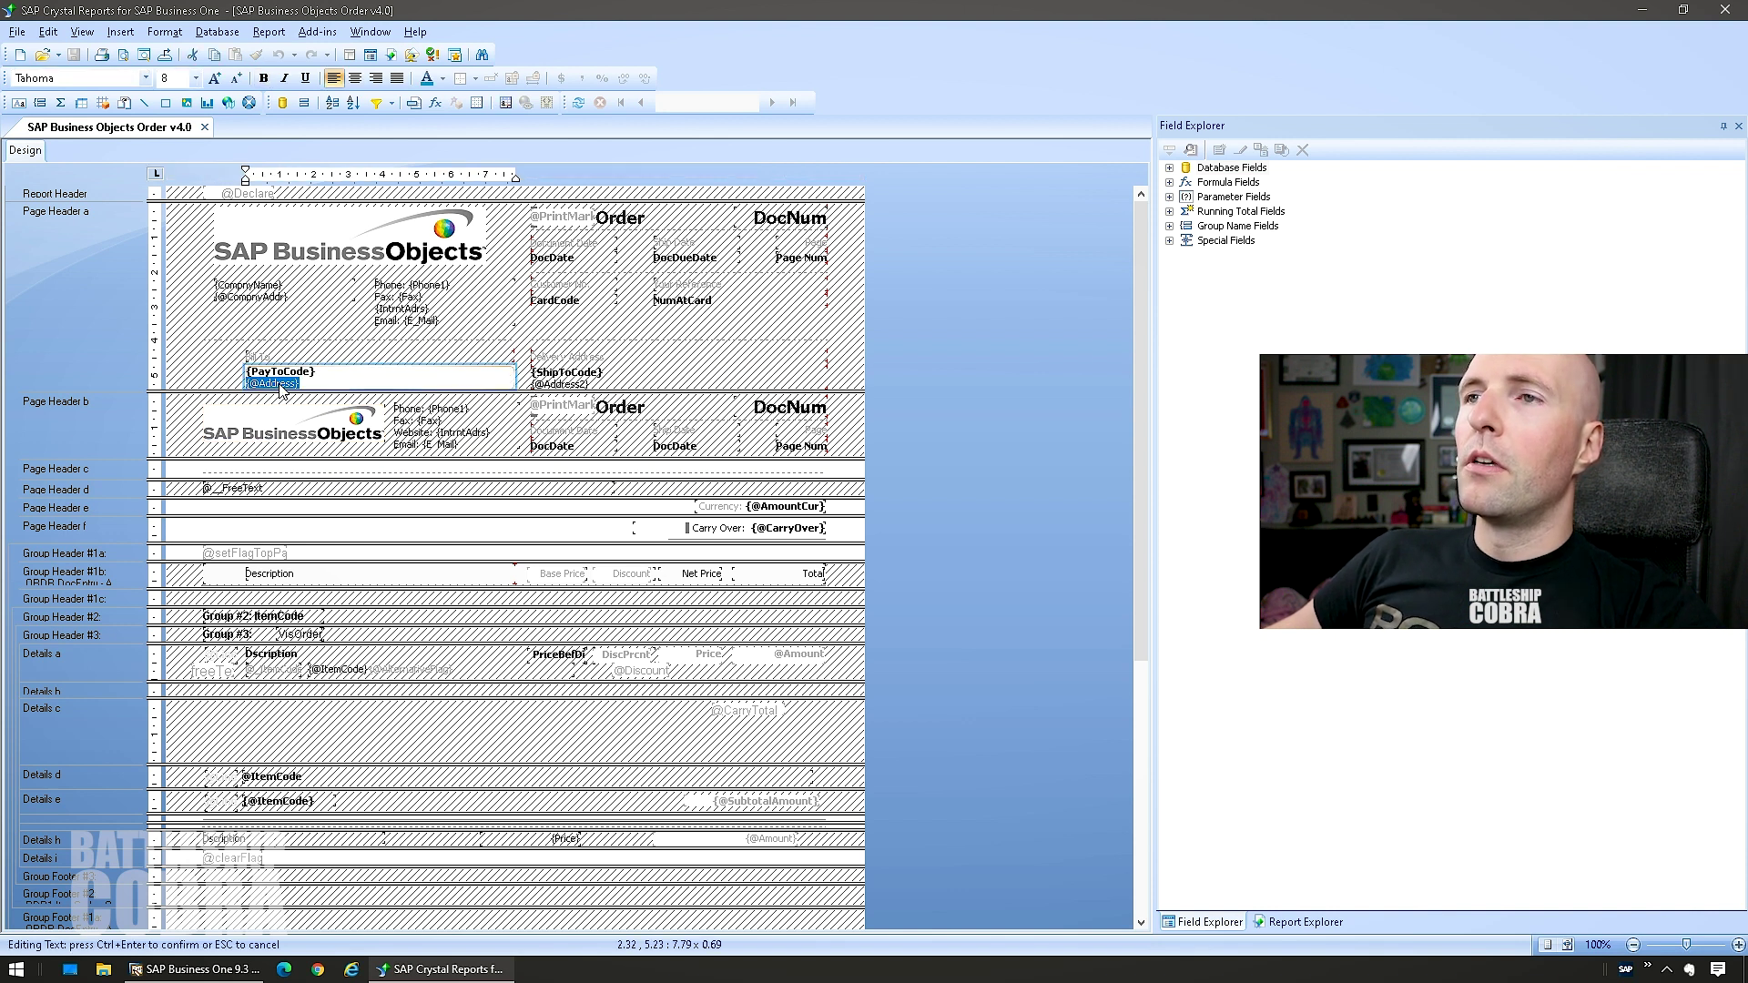
right_click(279, 387)
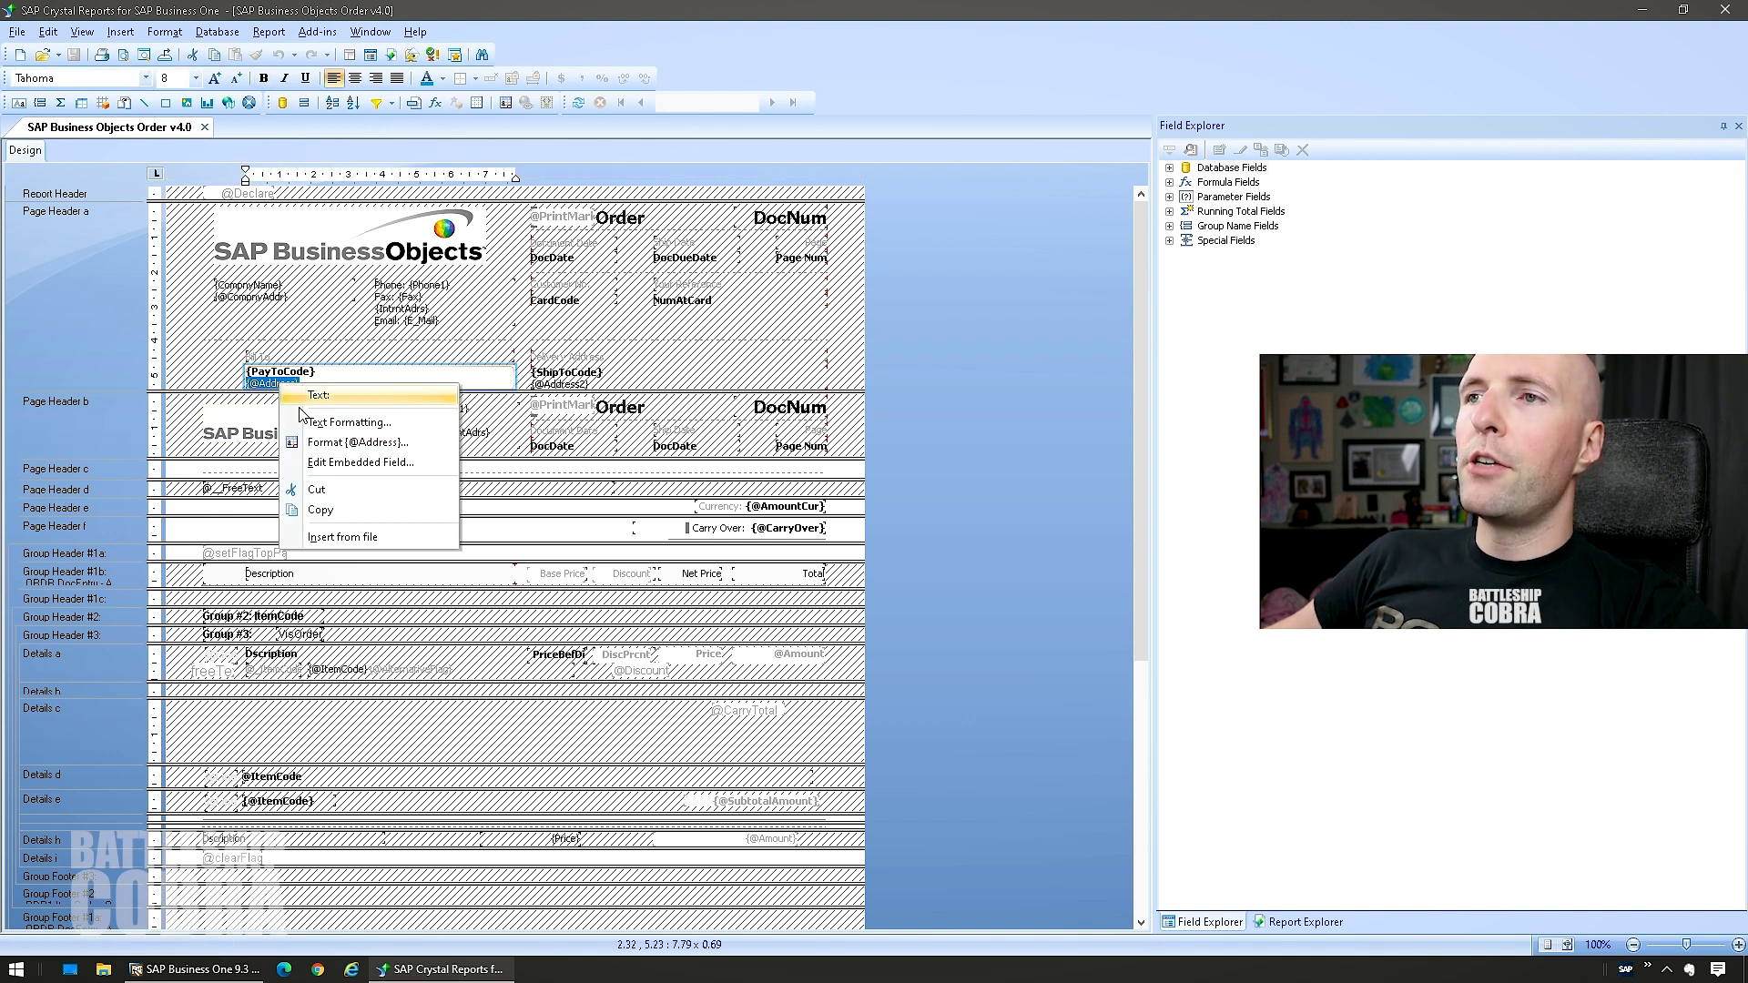
click(323, 464)
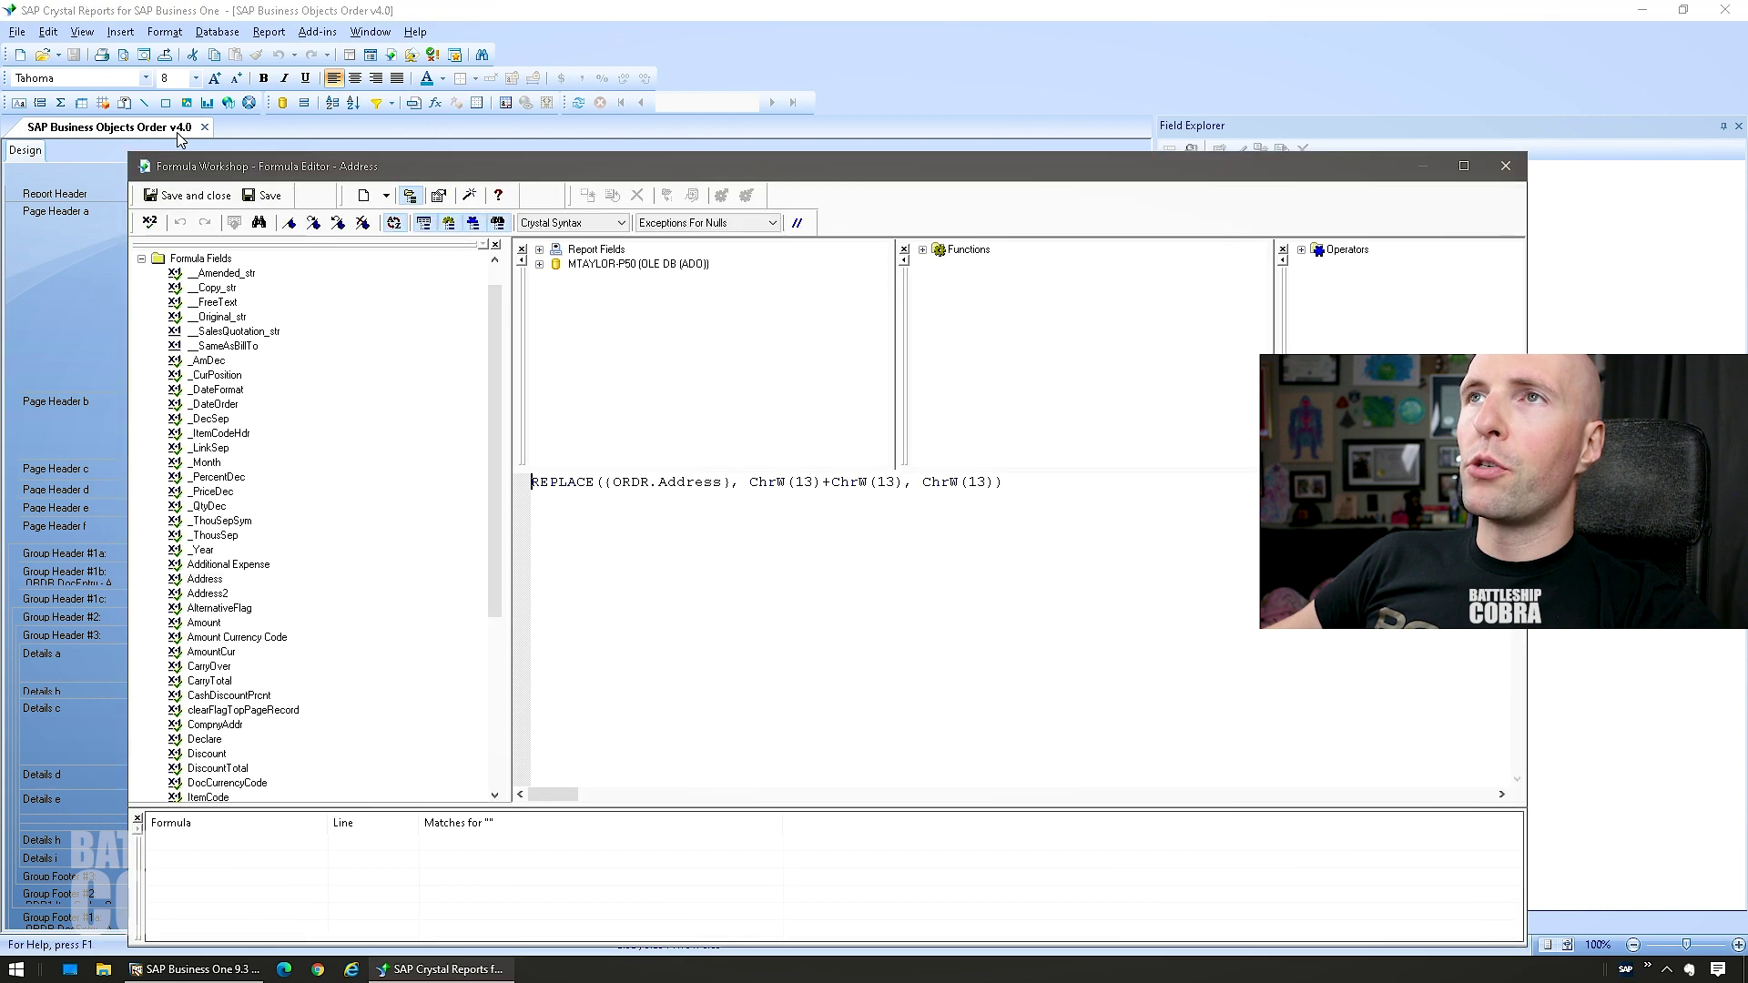
Review how the REPLACE formula turns ORDR.Address double line breaks into single ones, then return to SAP Business One
drag(534, 484, 727, 484)
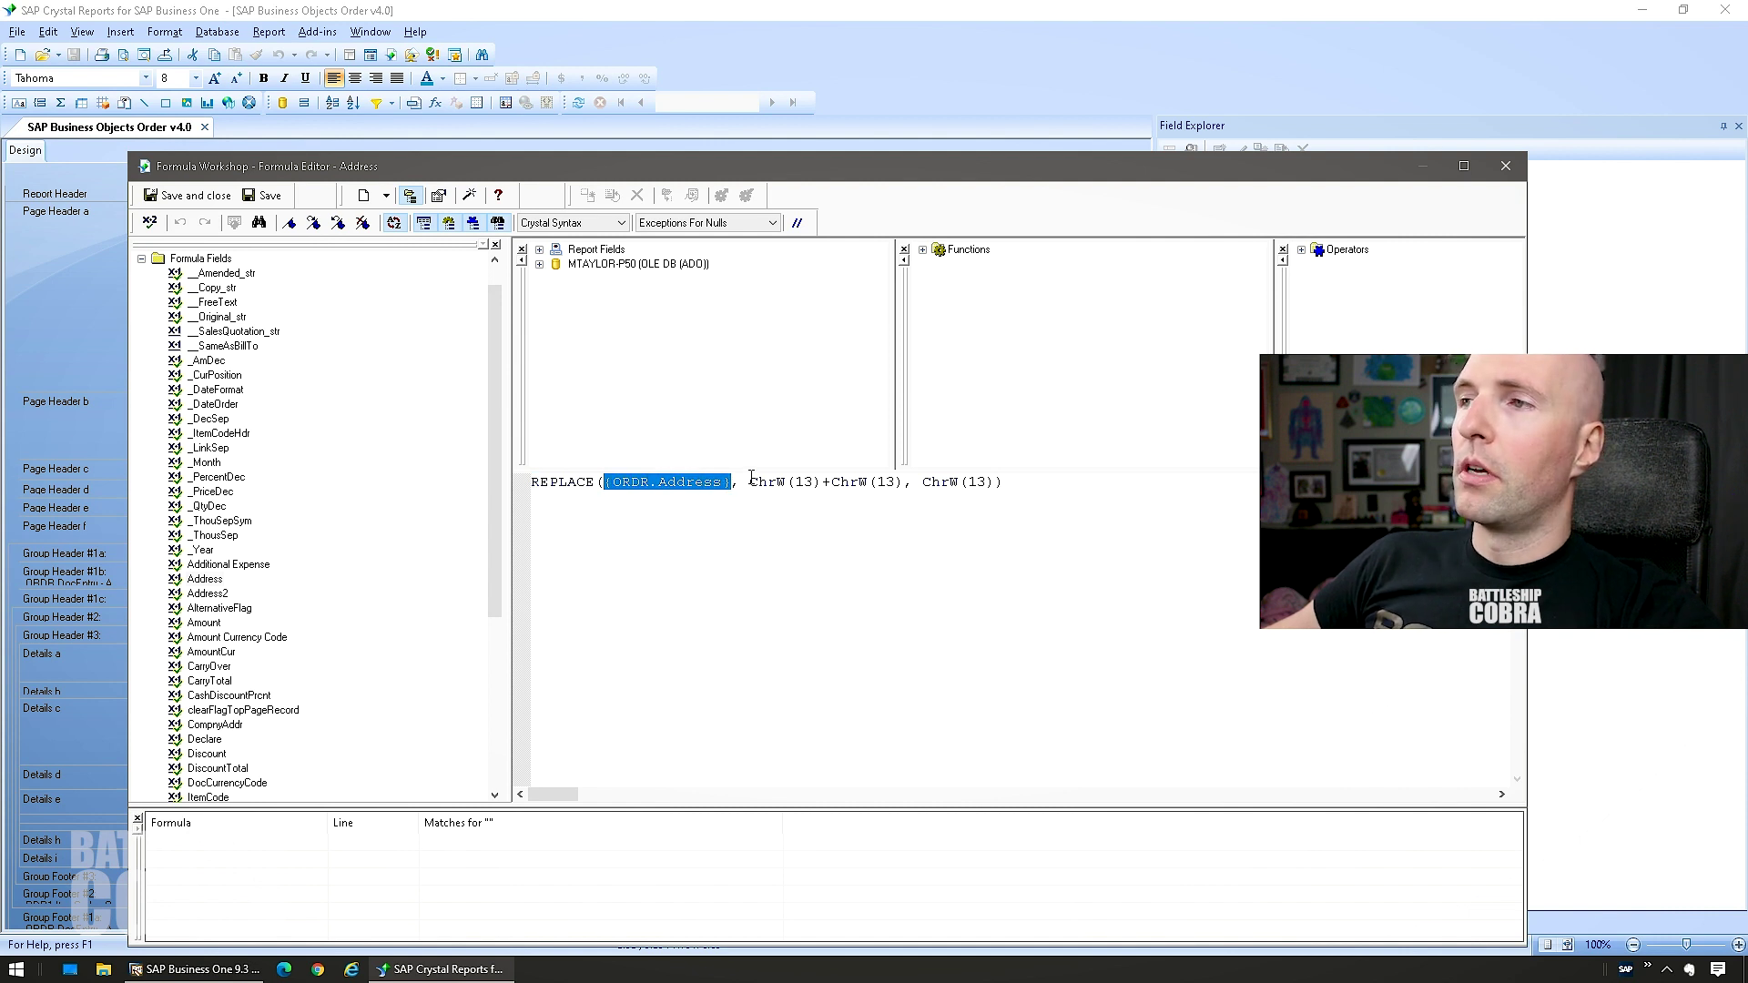
drag(750, 482, 847, 484)
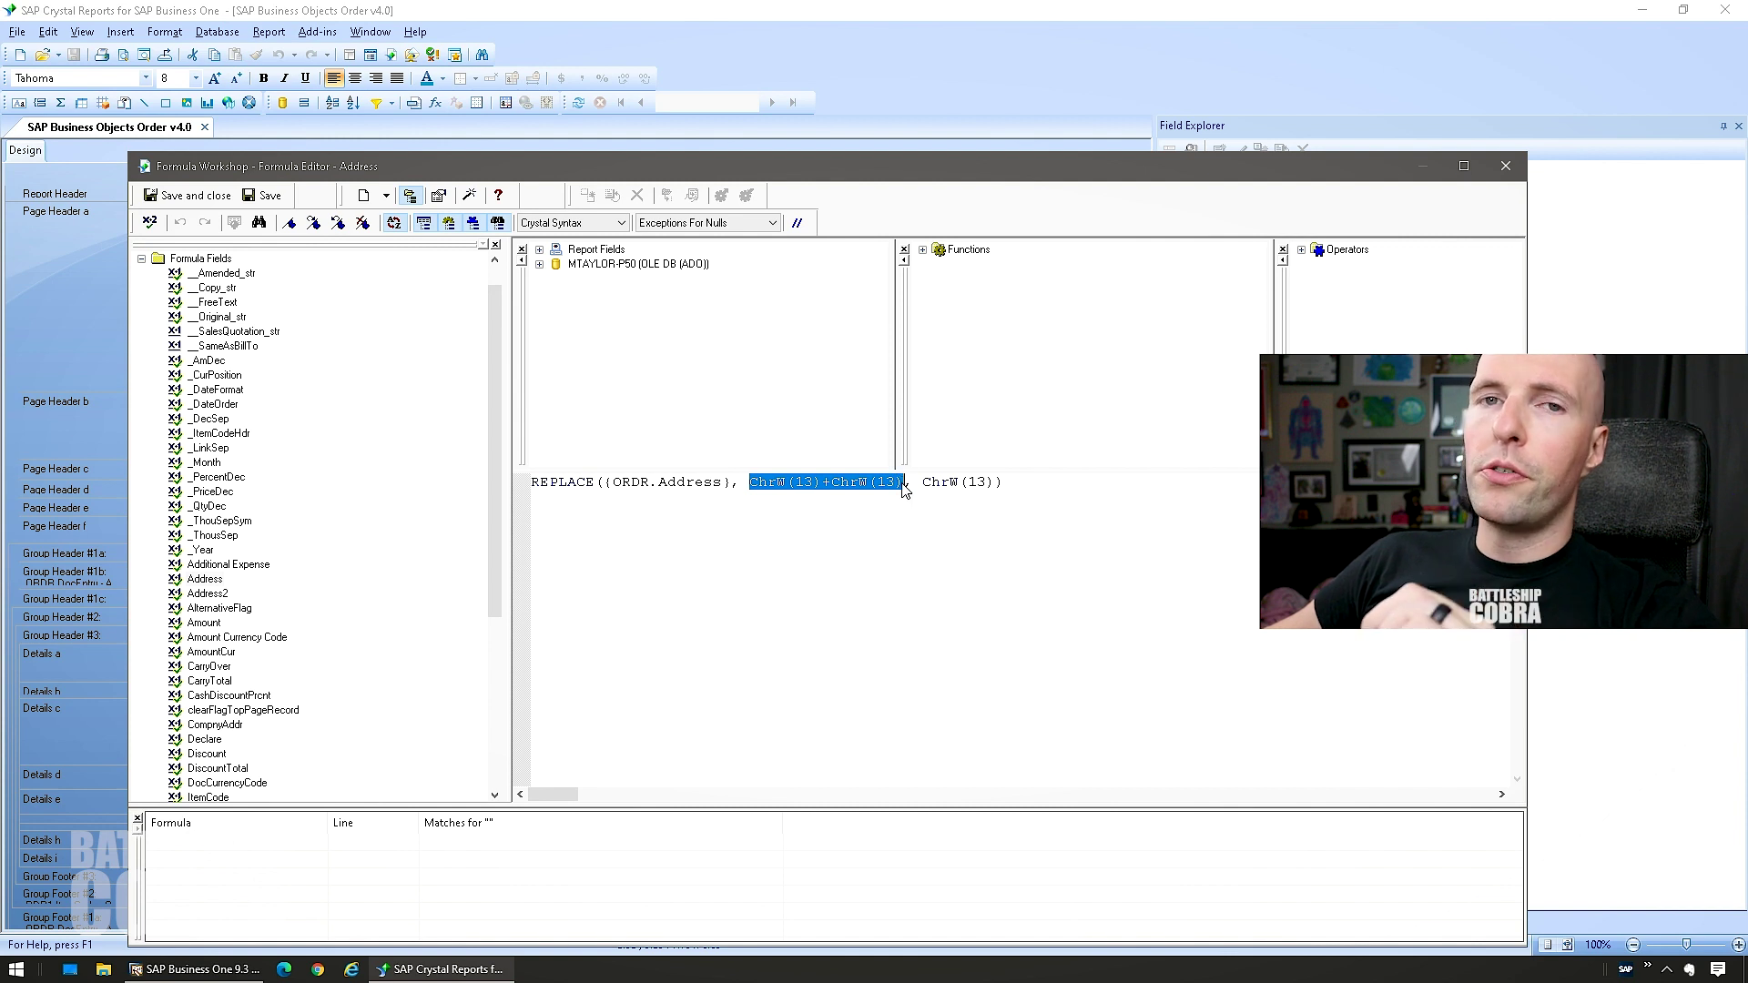
drag(925, 485, 977, 483)
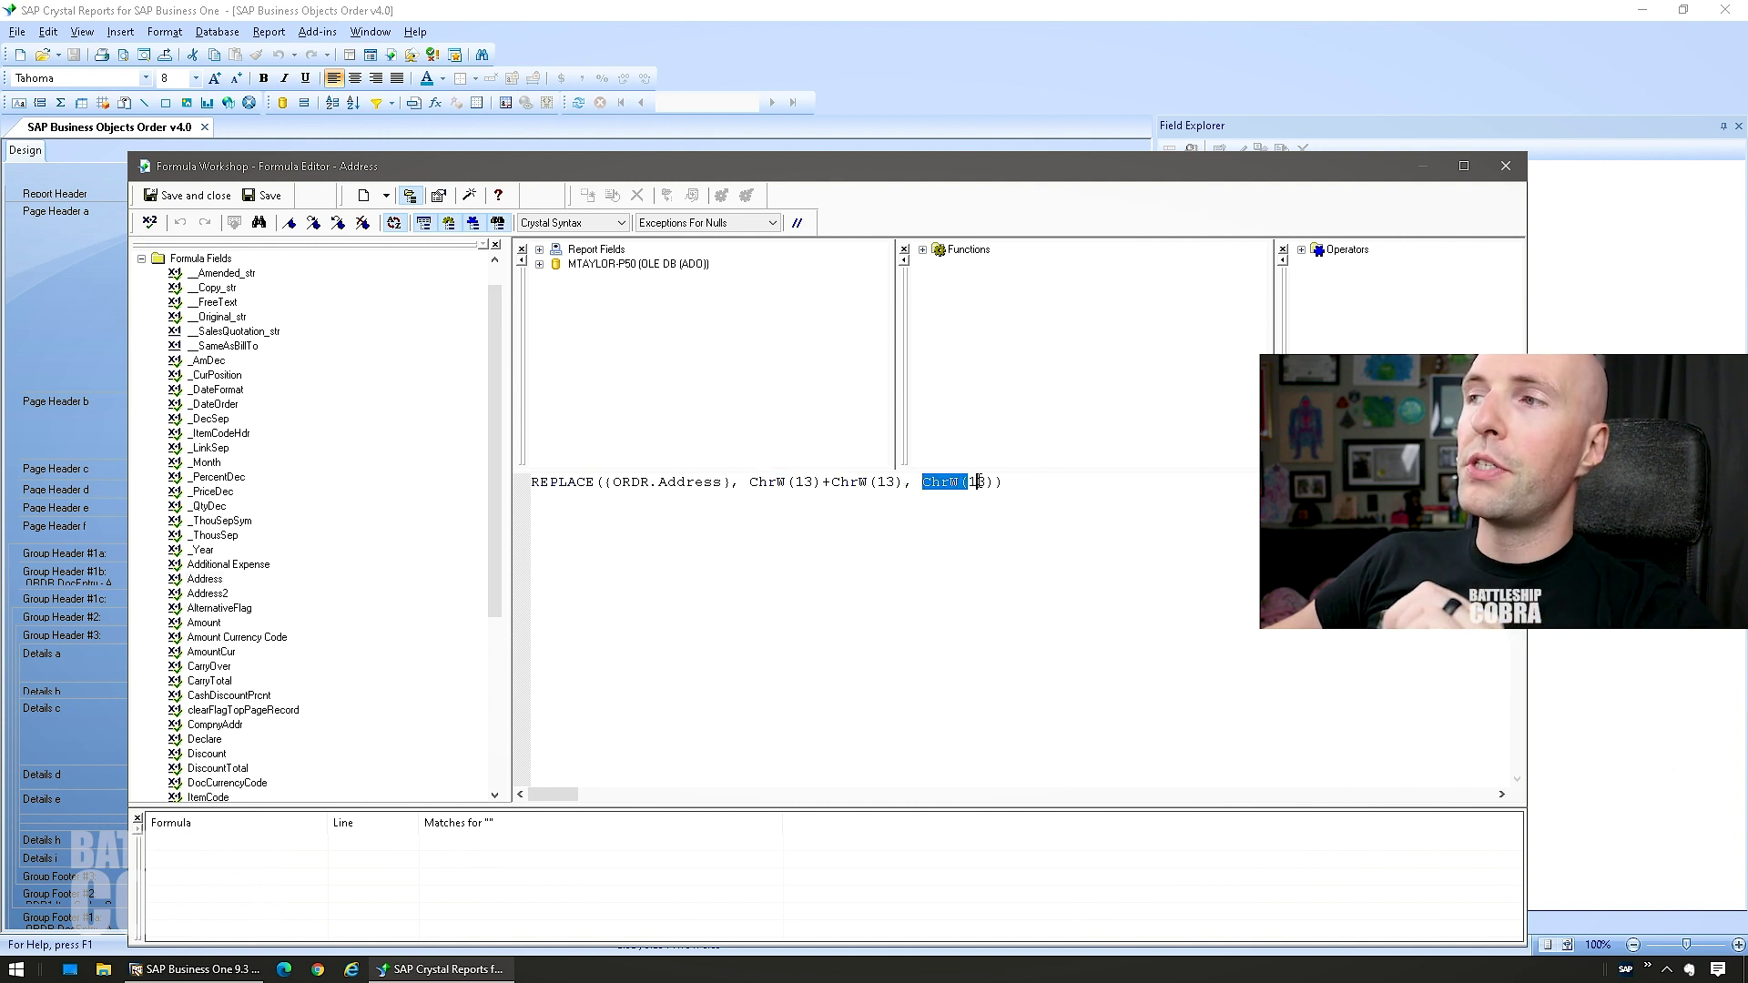
click(989, 481)
click(195, 969)
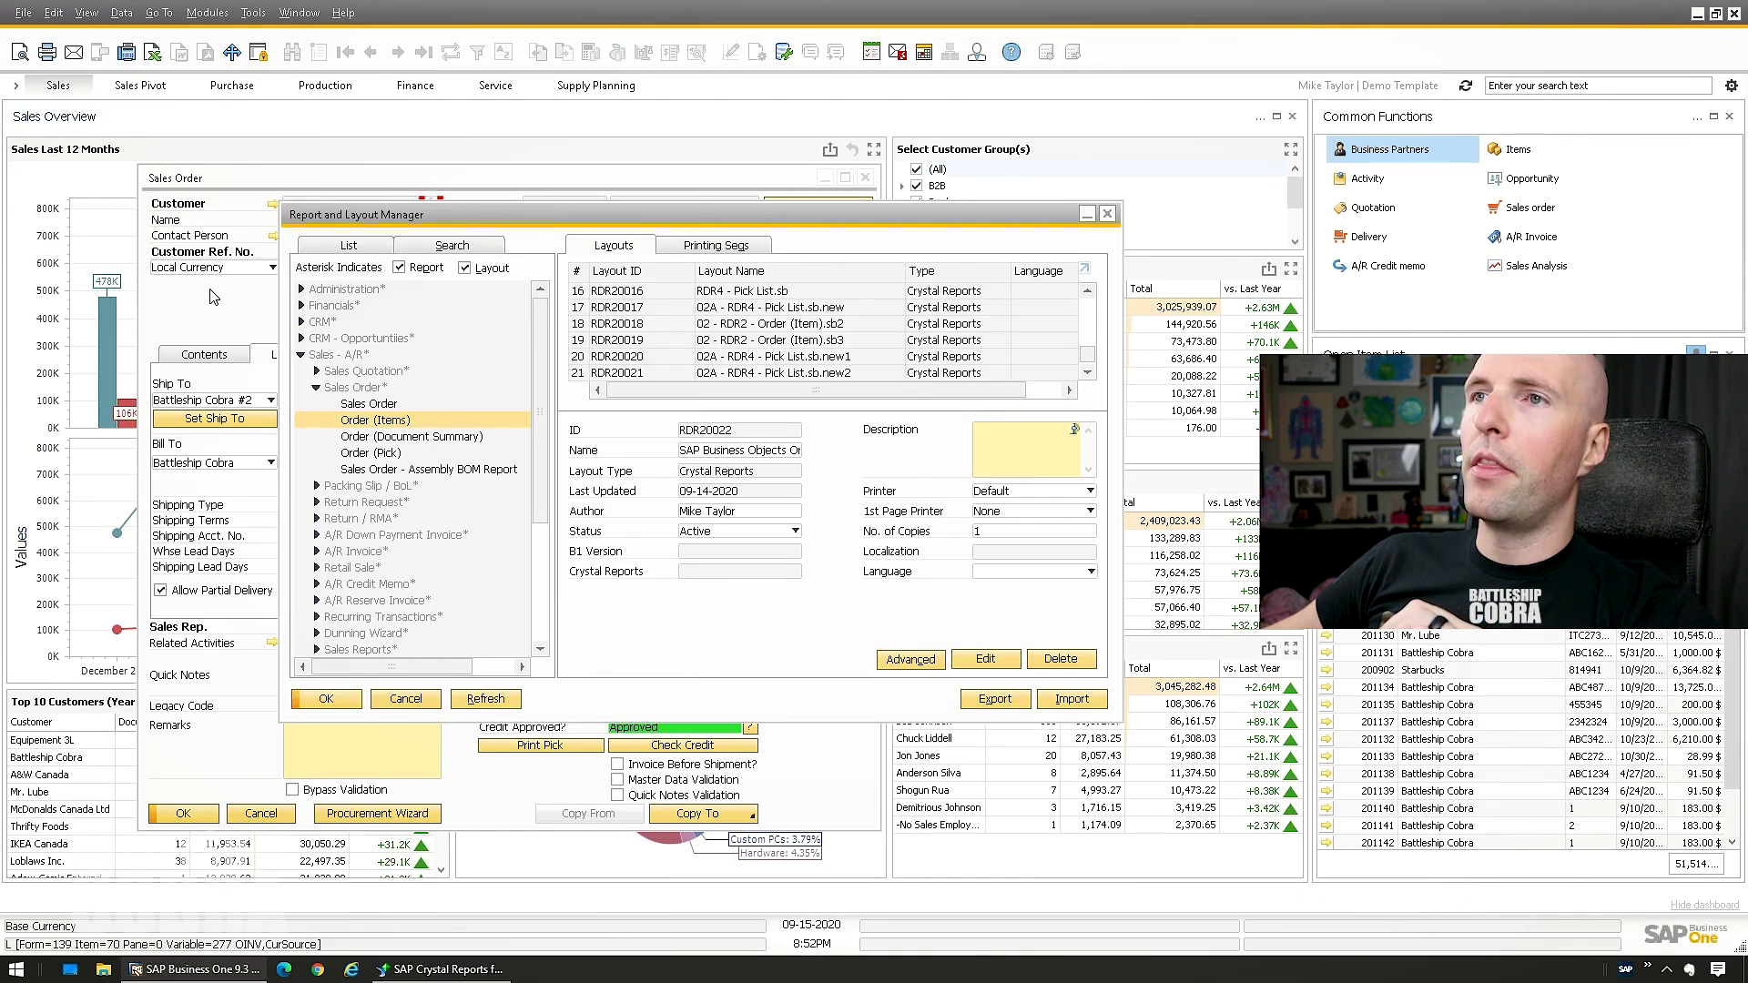
Select Battleship Cobra as sales order 201147's ship-to address
click(219, 401)
click(243, 402)
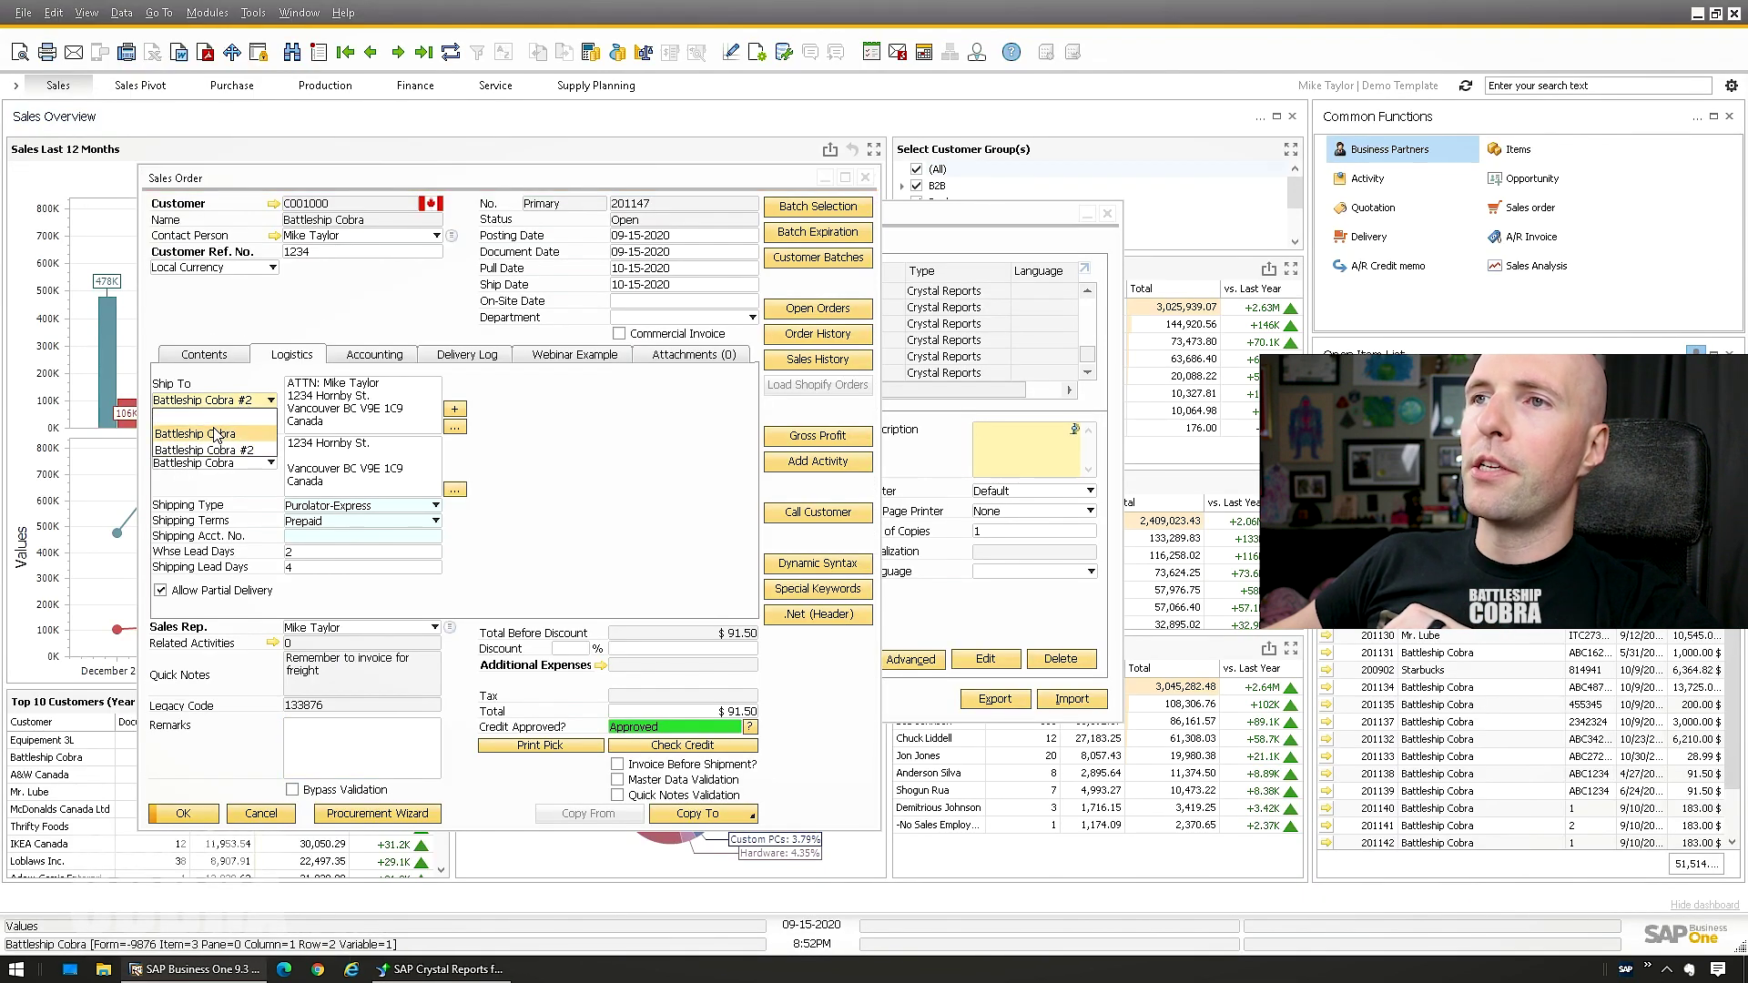
click(219, 435)
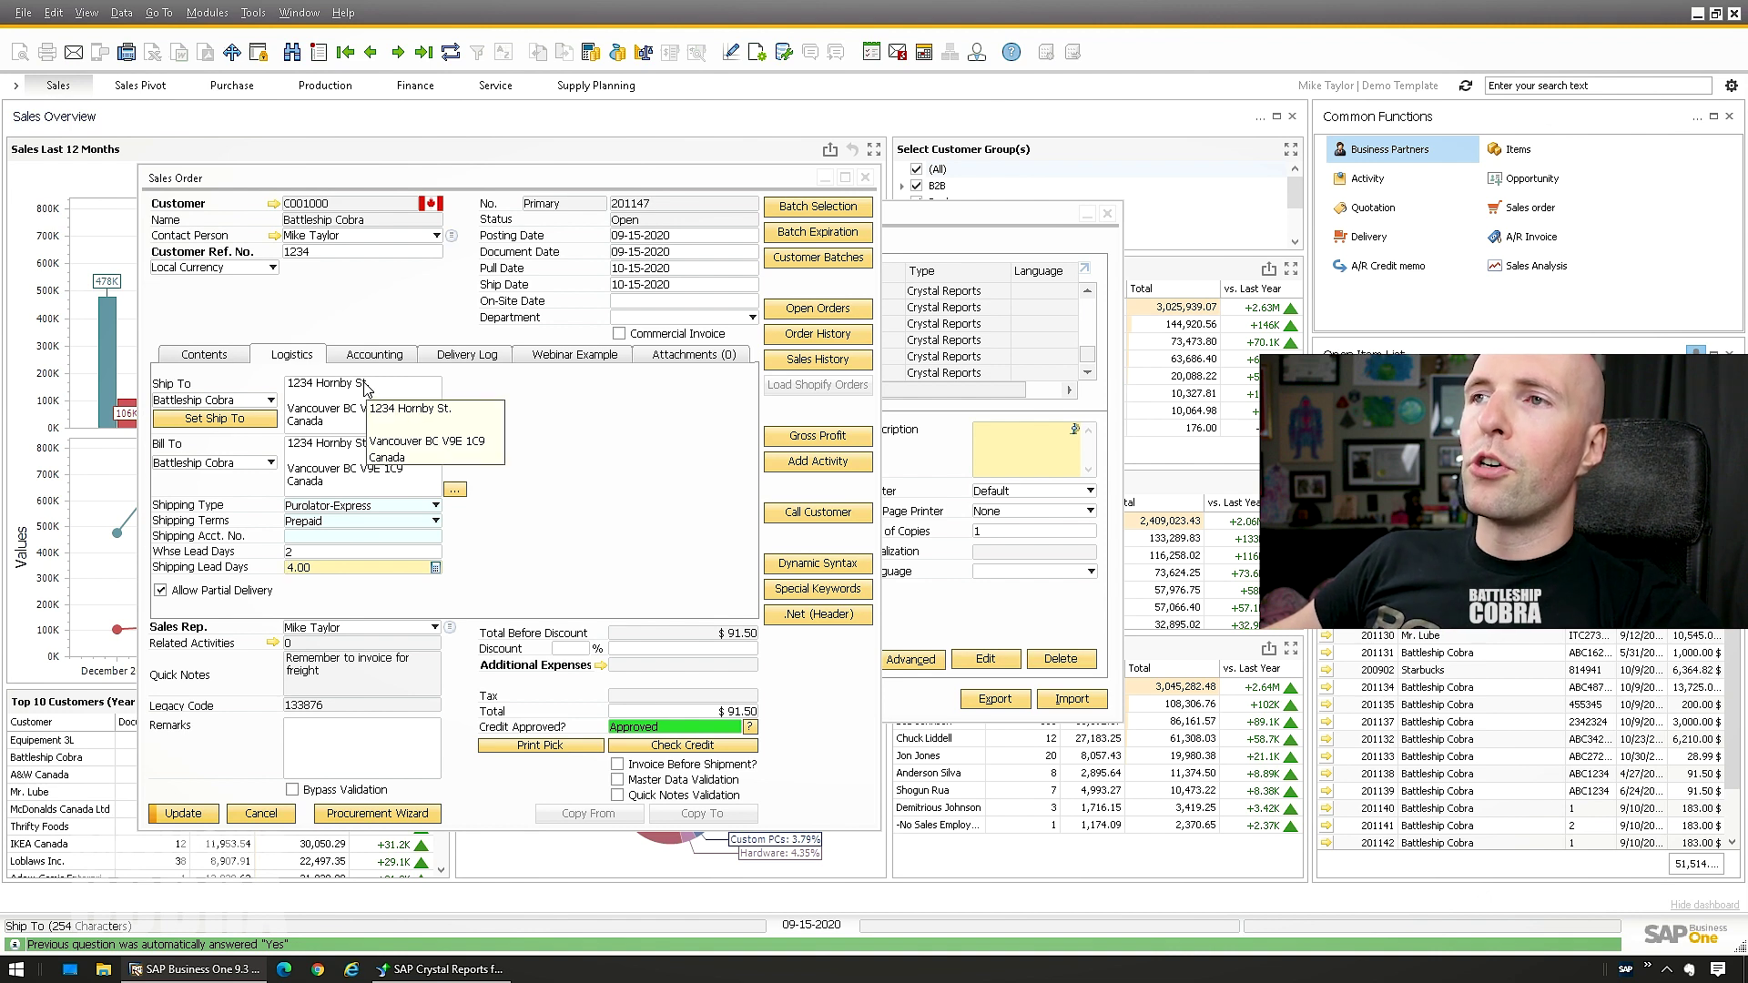
click(288, 421)
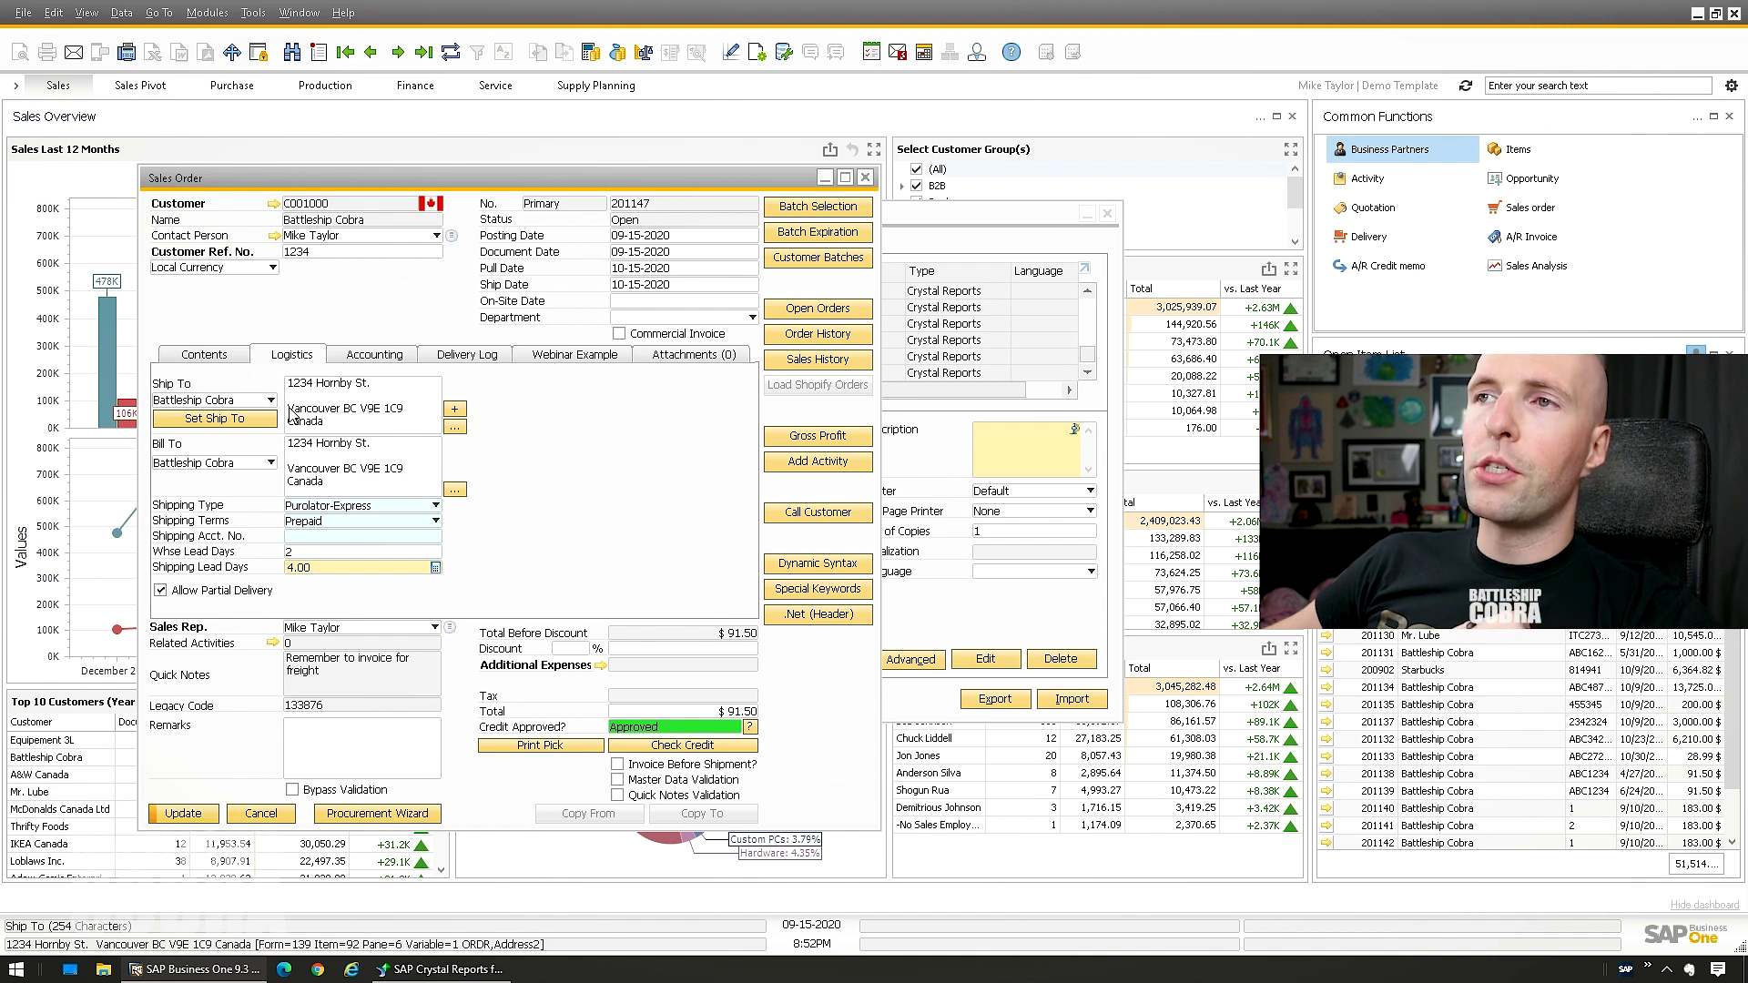
Update the order, accept the procurement prompt, and return to the Crystal Reports Address formula
click(204, 819)
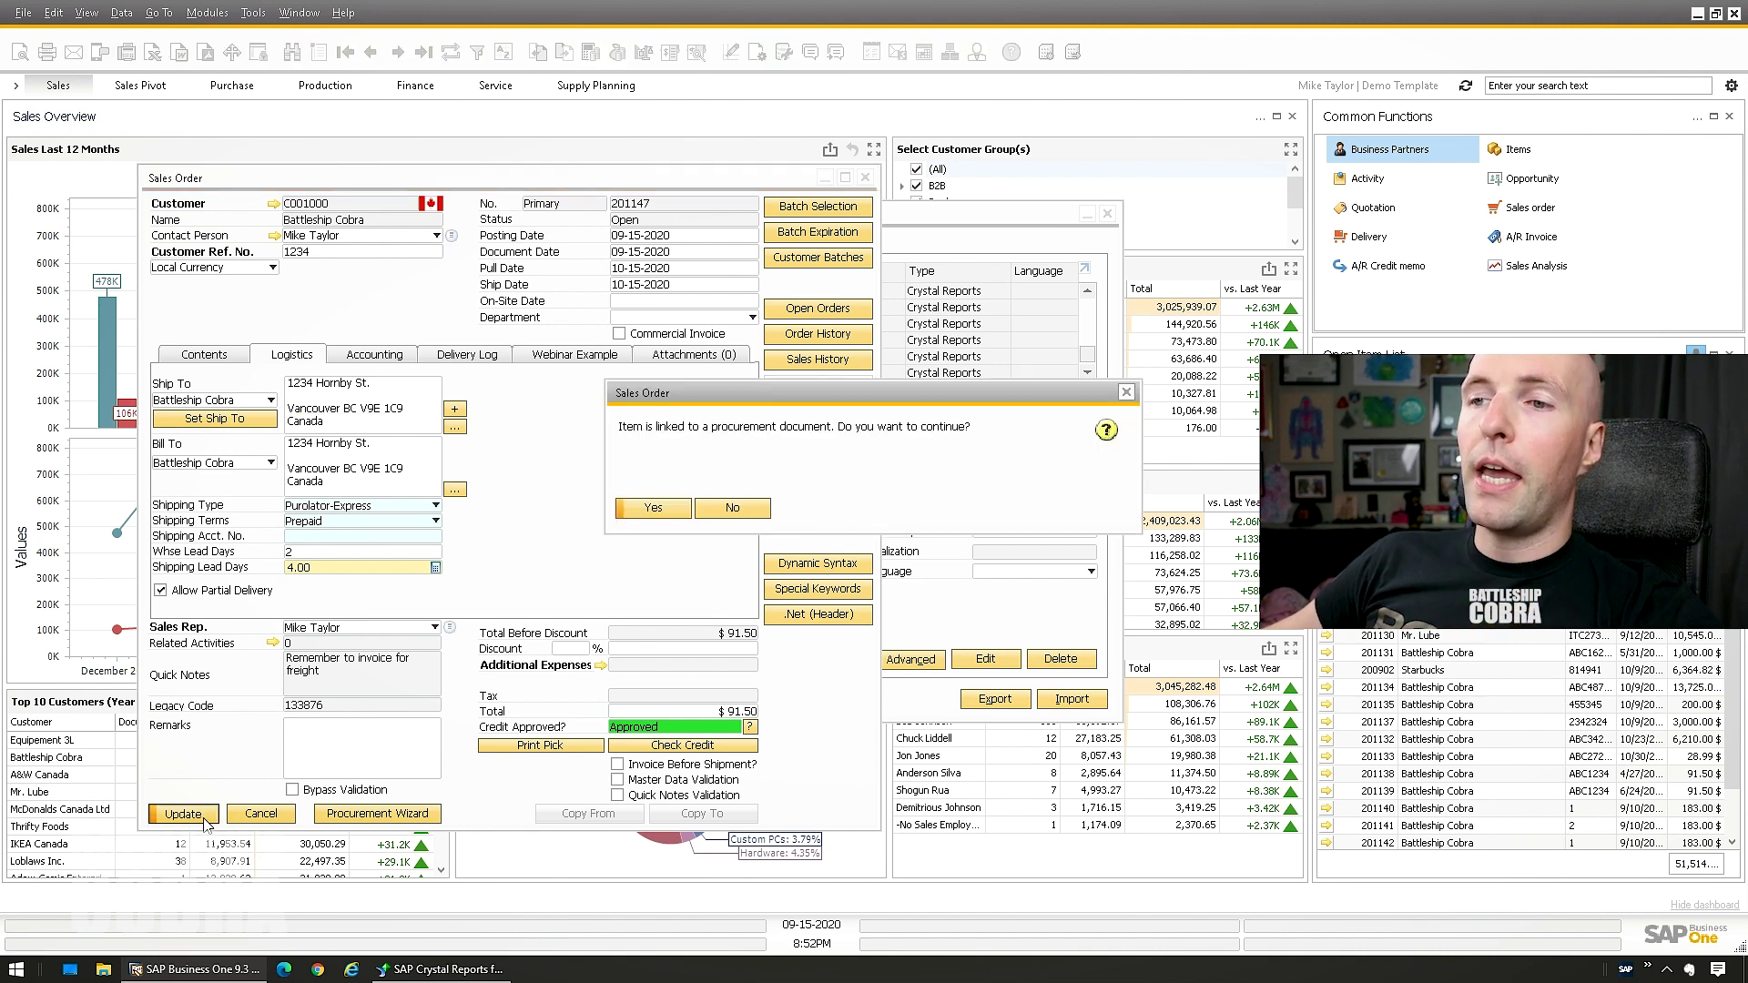
click(654, 509)
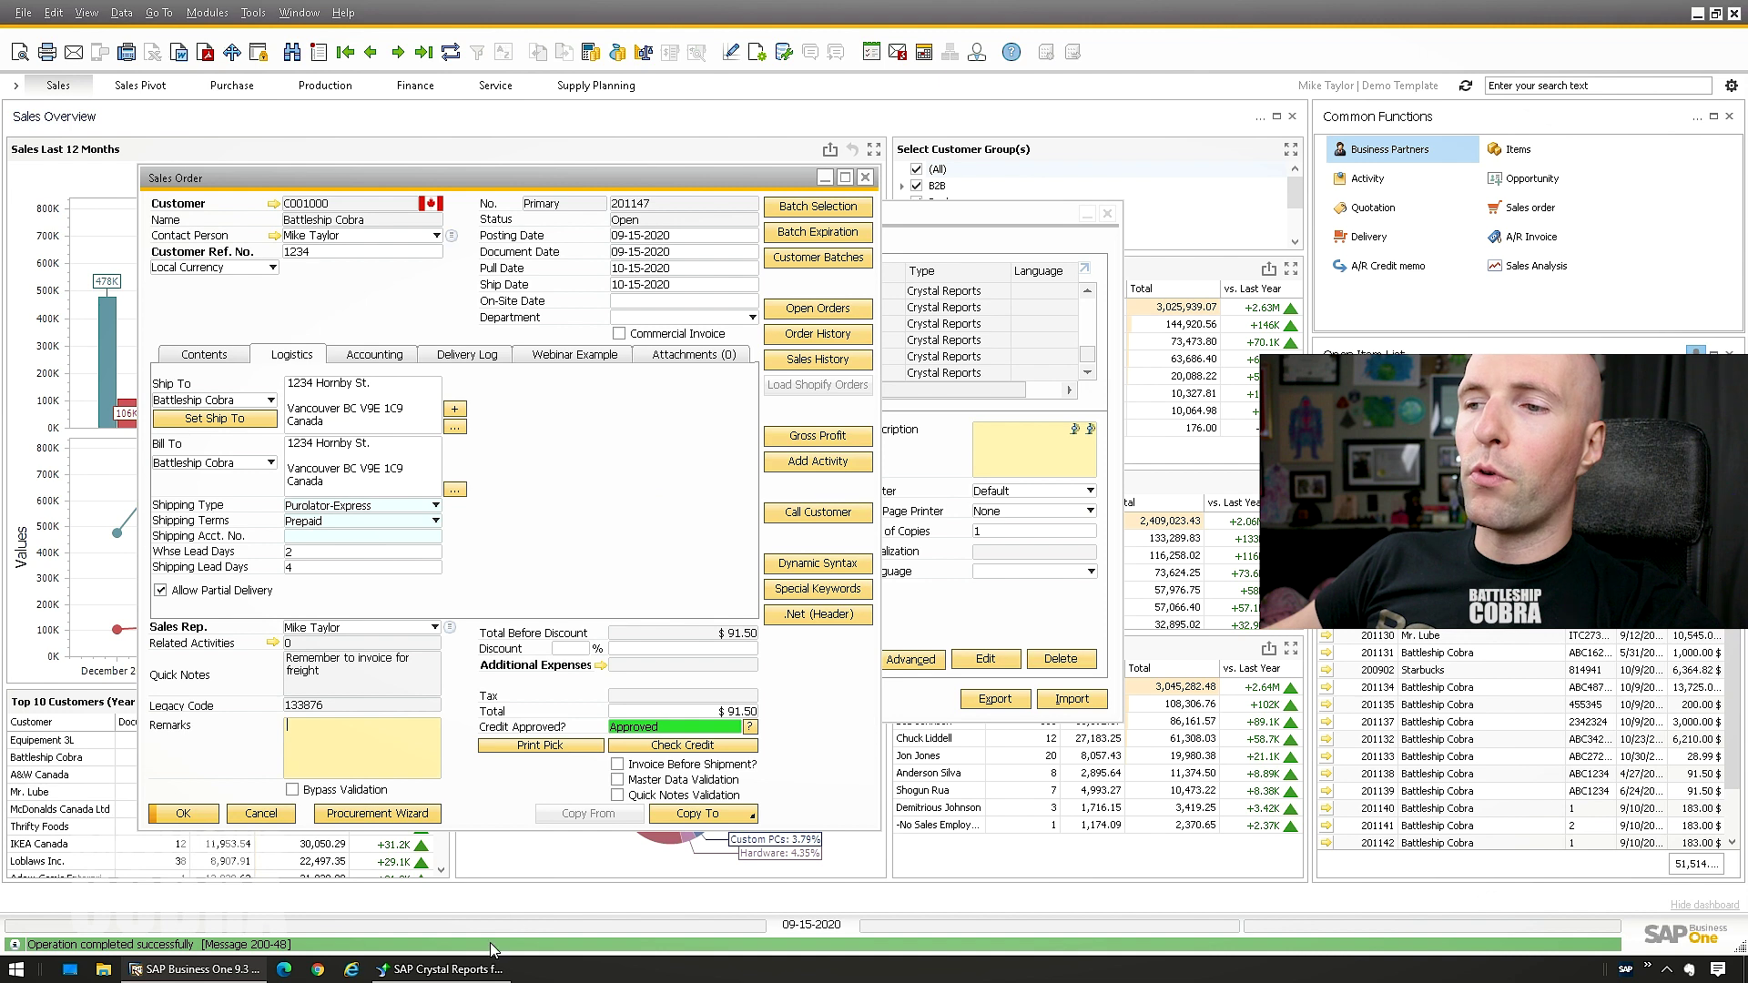
click(453, 971)
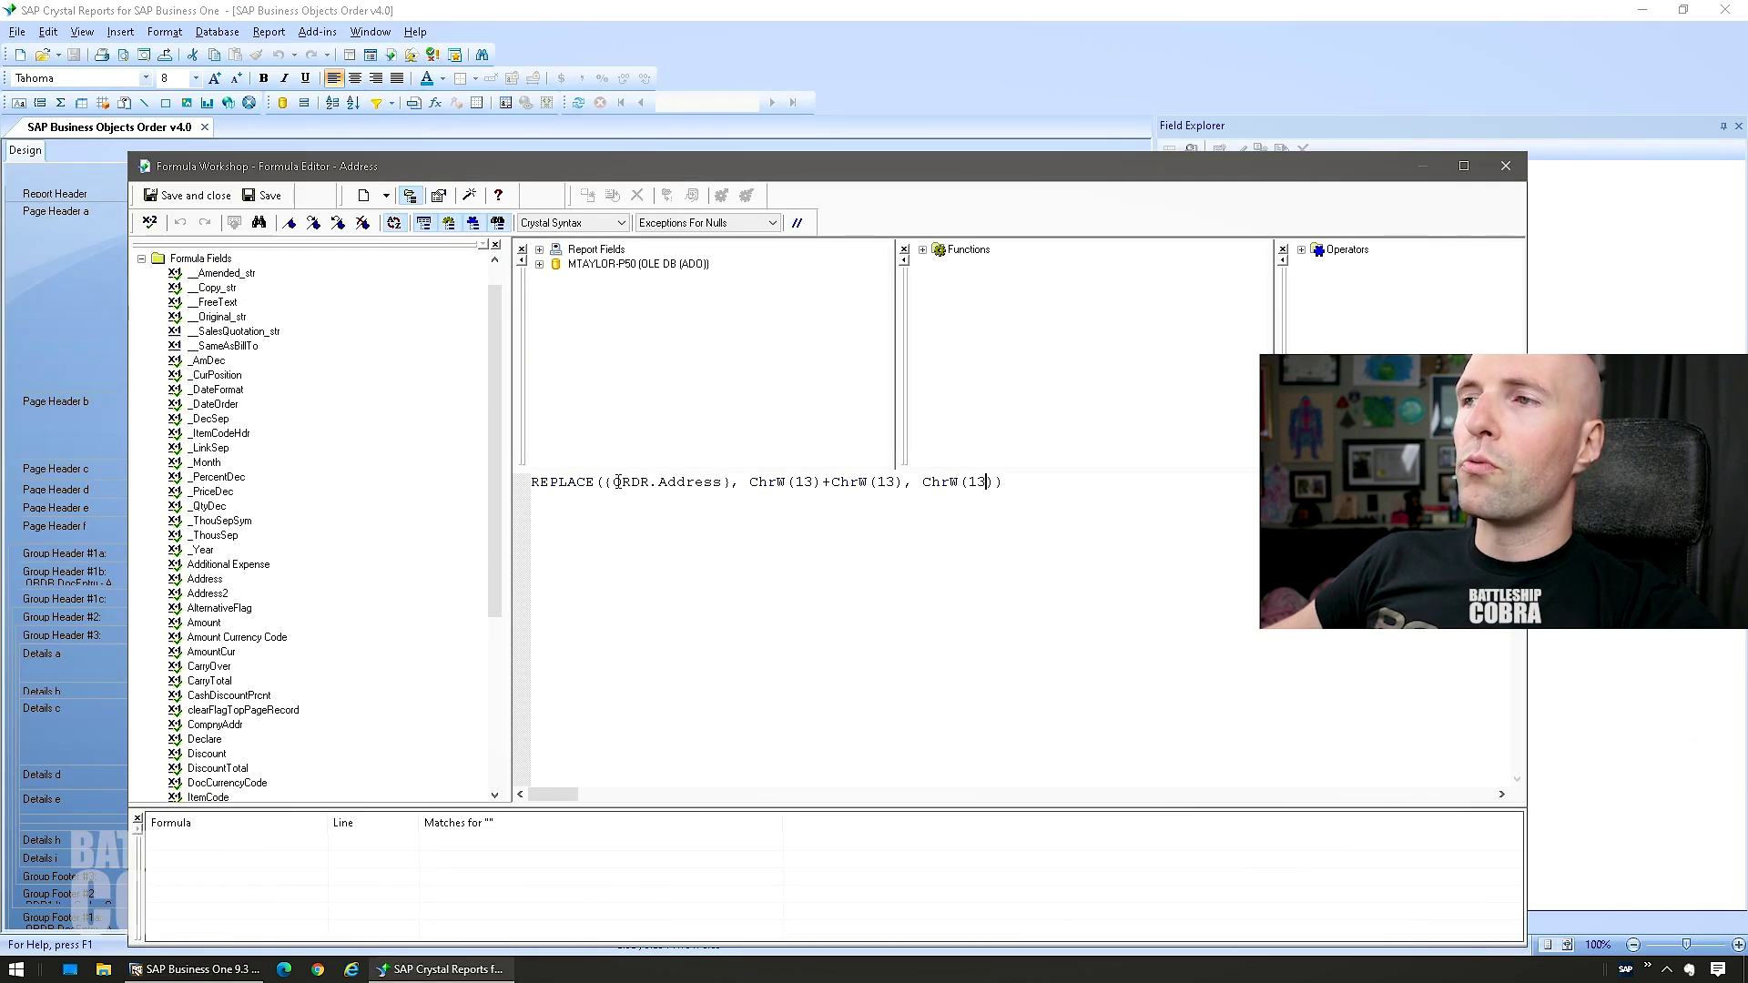
Review the ORDR.Address field and line-break codes in the Address formula, then save and close it
drag(604, 482, 964, 481)
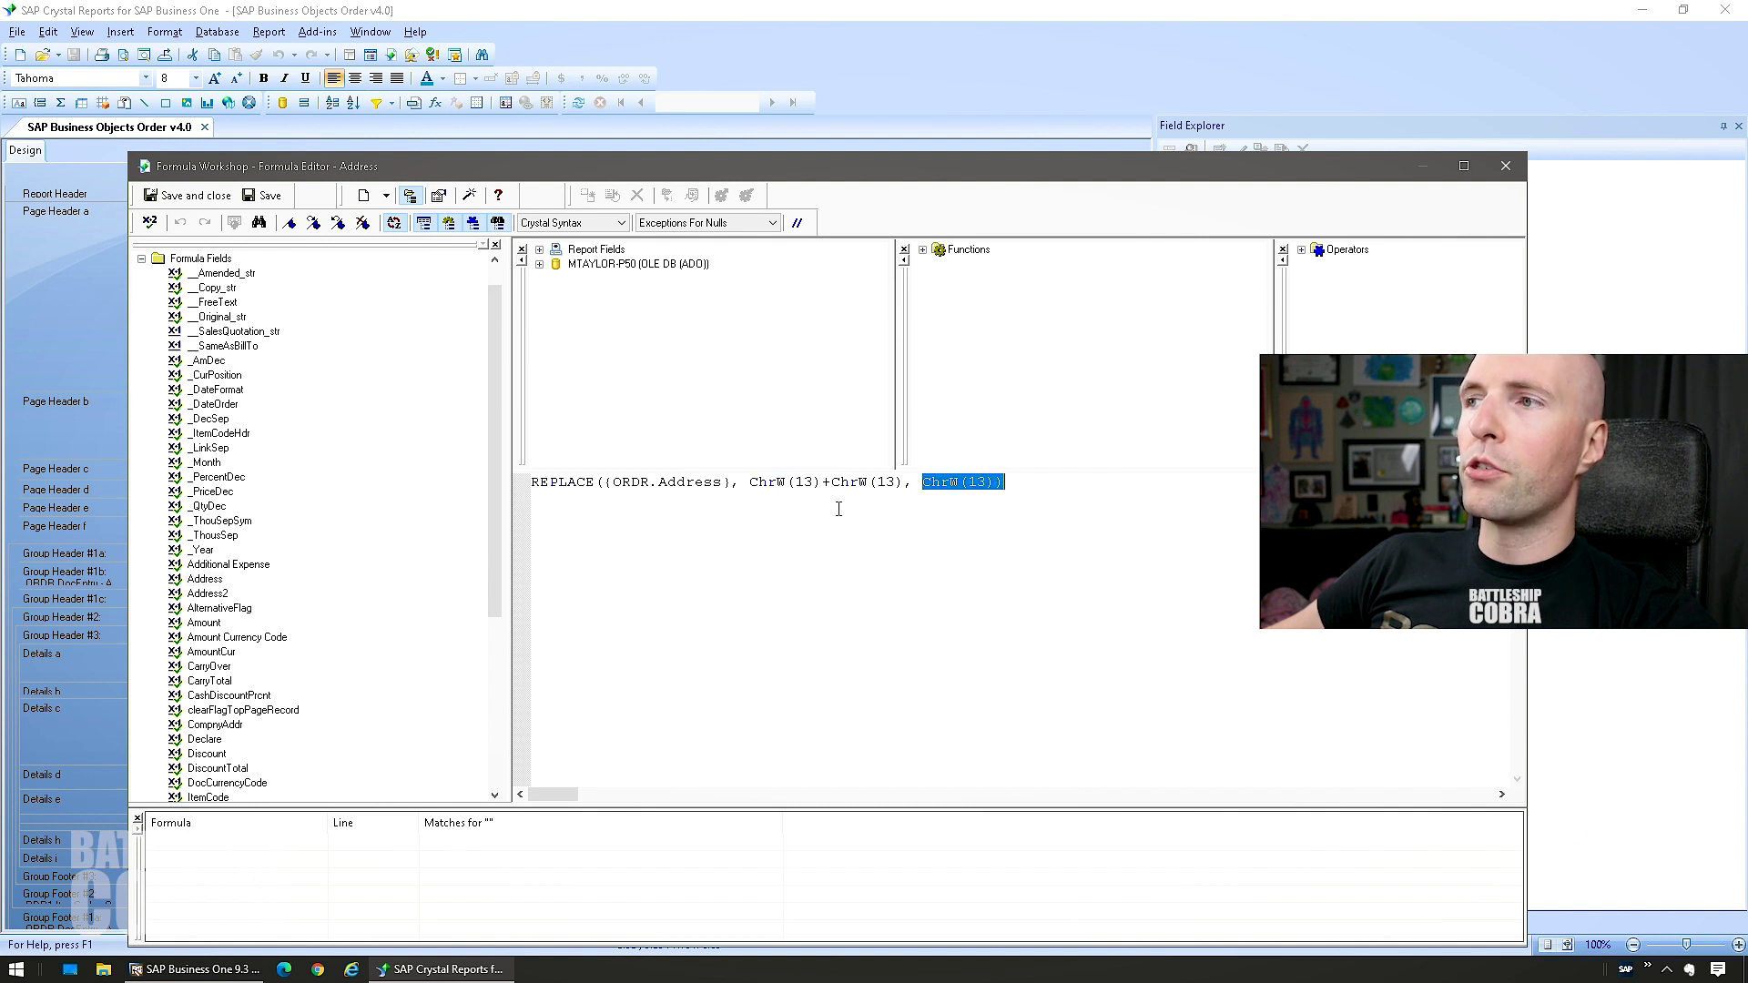
click(828, 482)
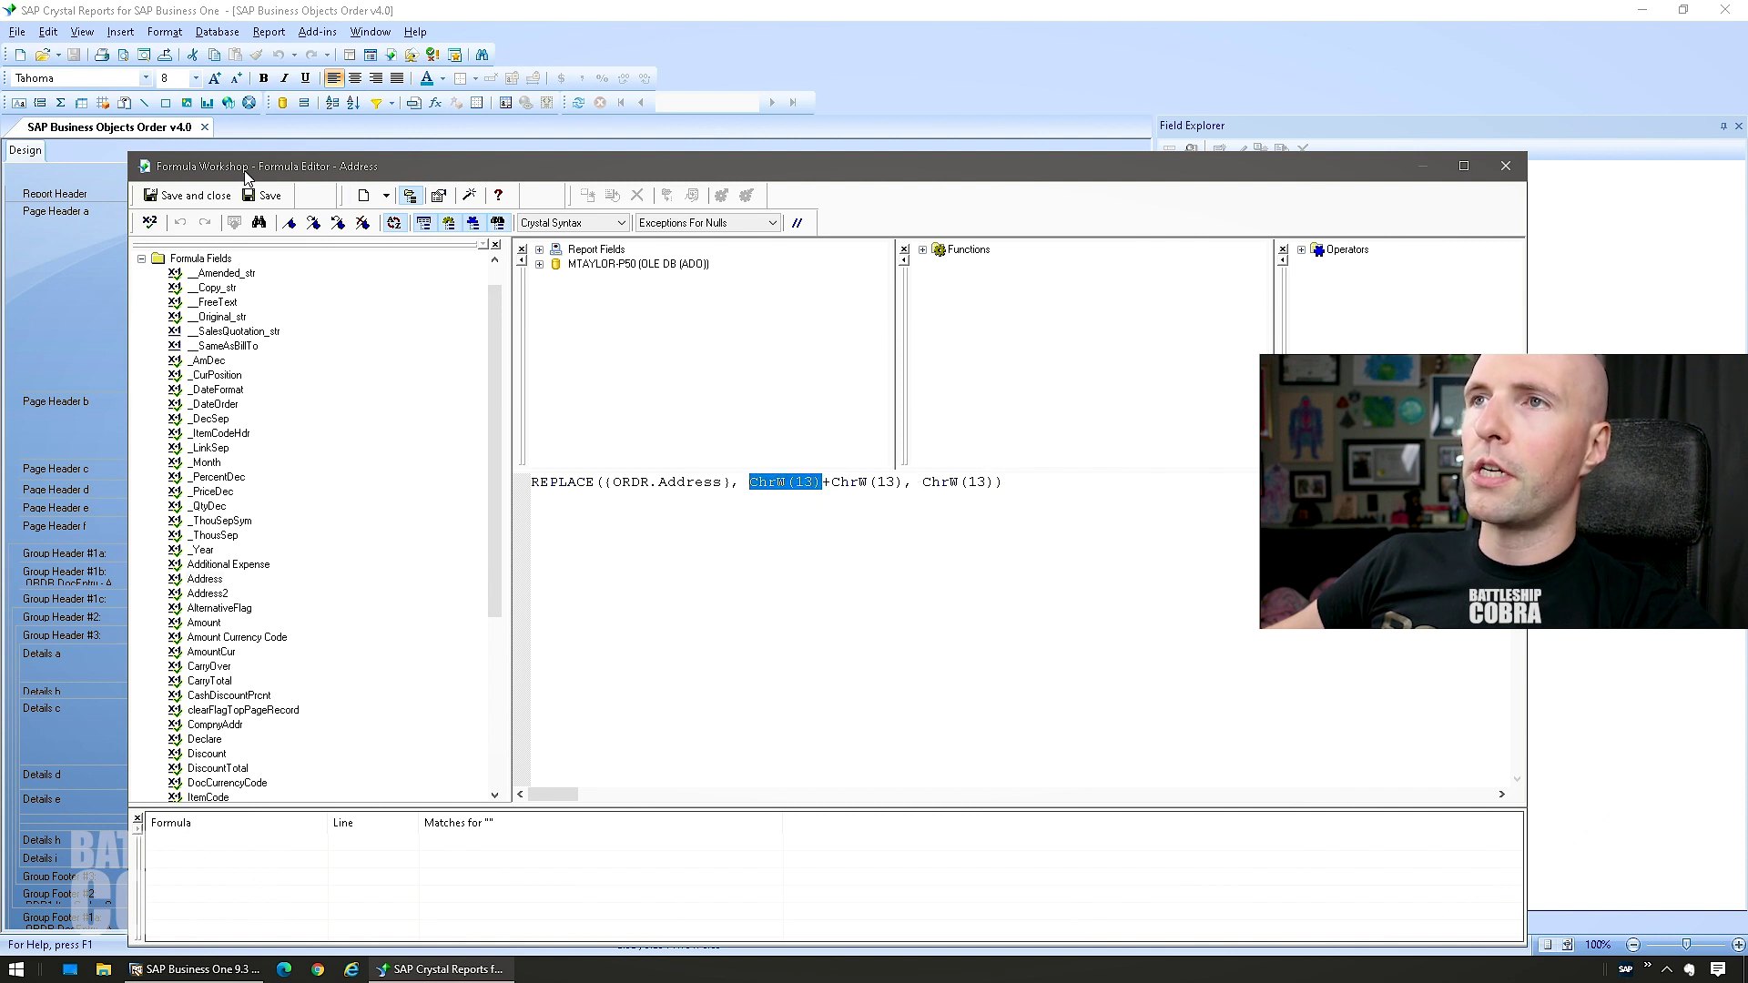
click(196, 195)
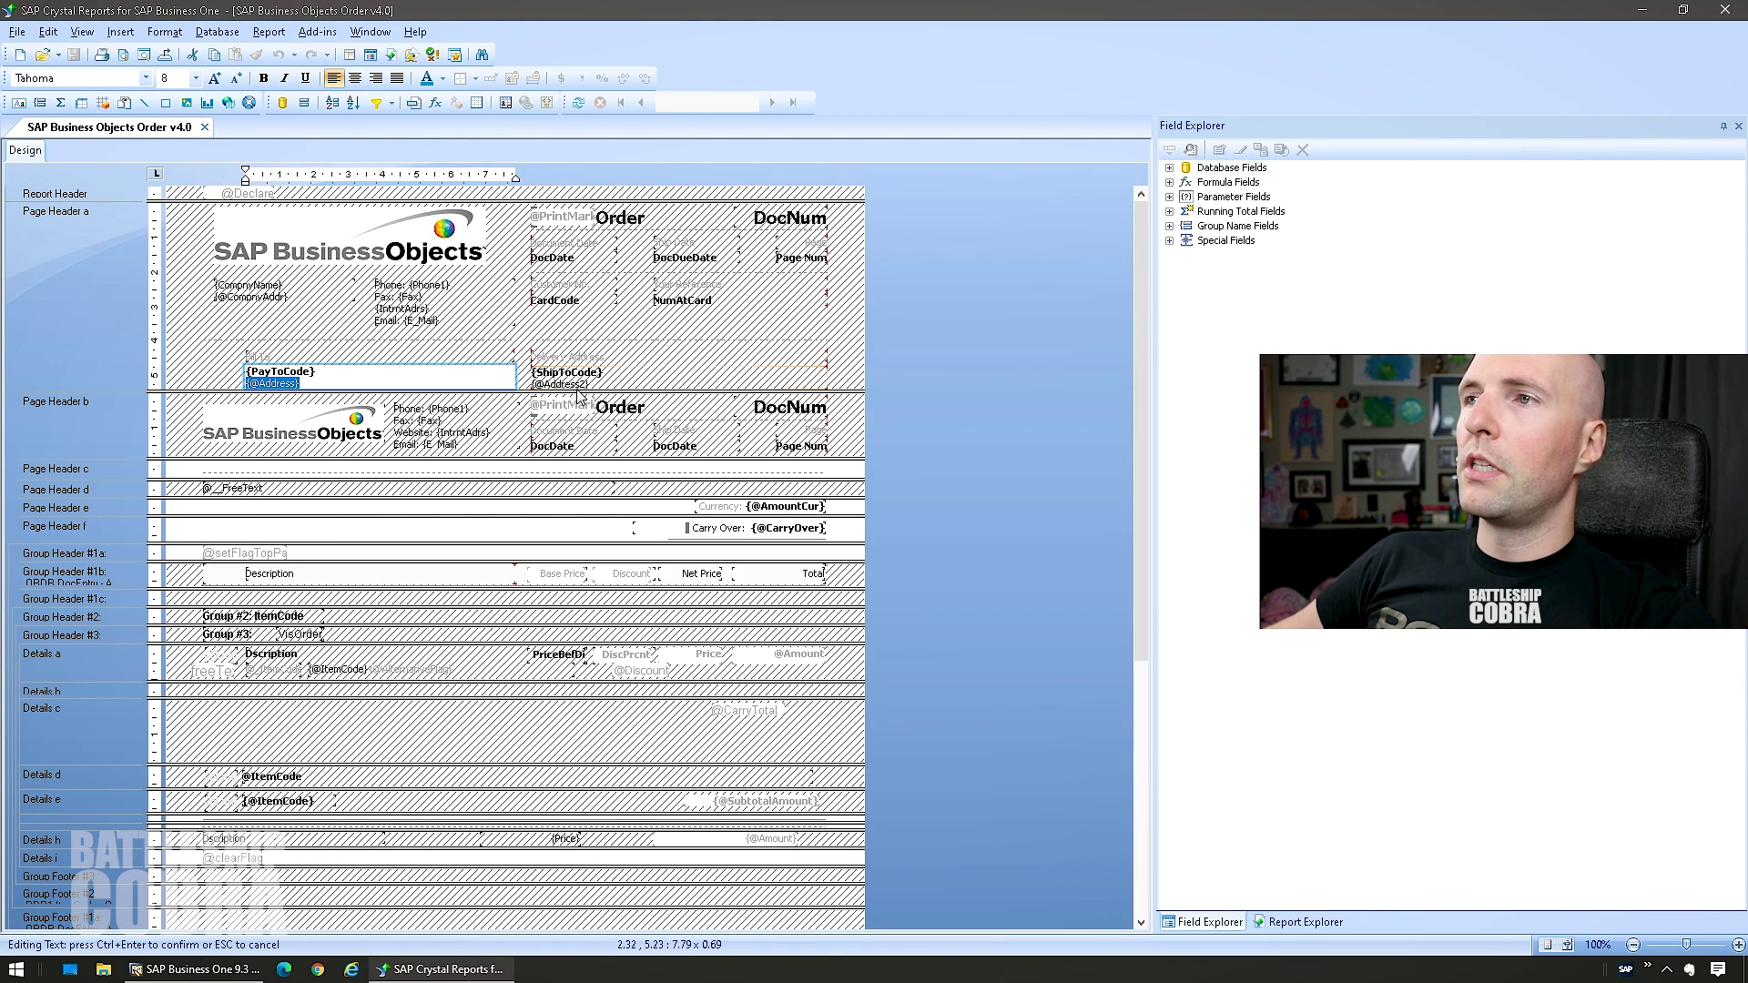
Edit the embedded Address2 formula to REPLACE ChrW(13)+ChrW(13) with ChrW(13), then save and close it
double_click(571, 383)
right_click(572, 384)
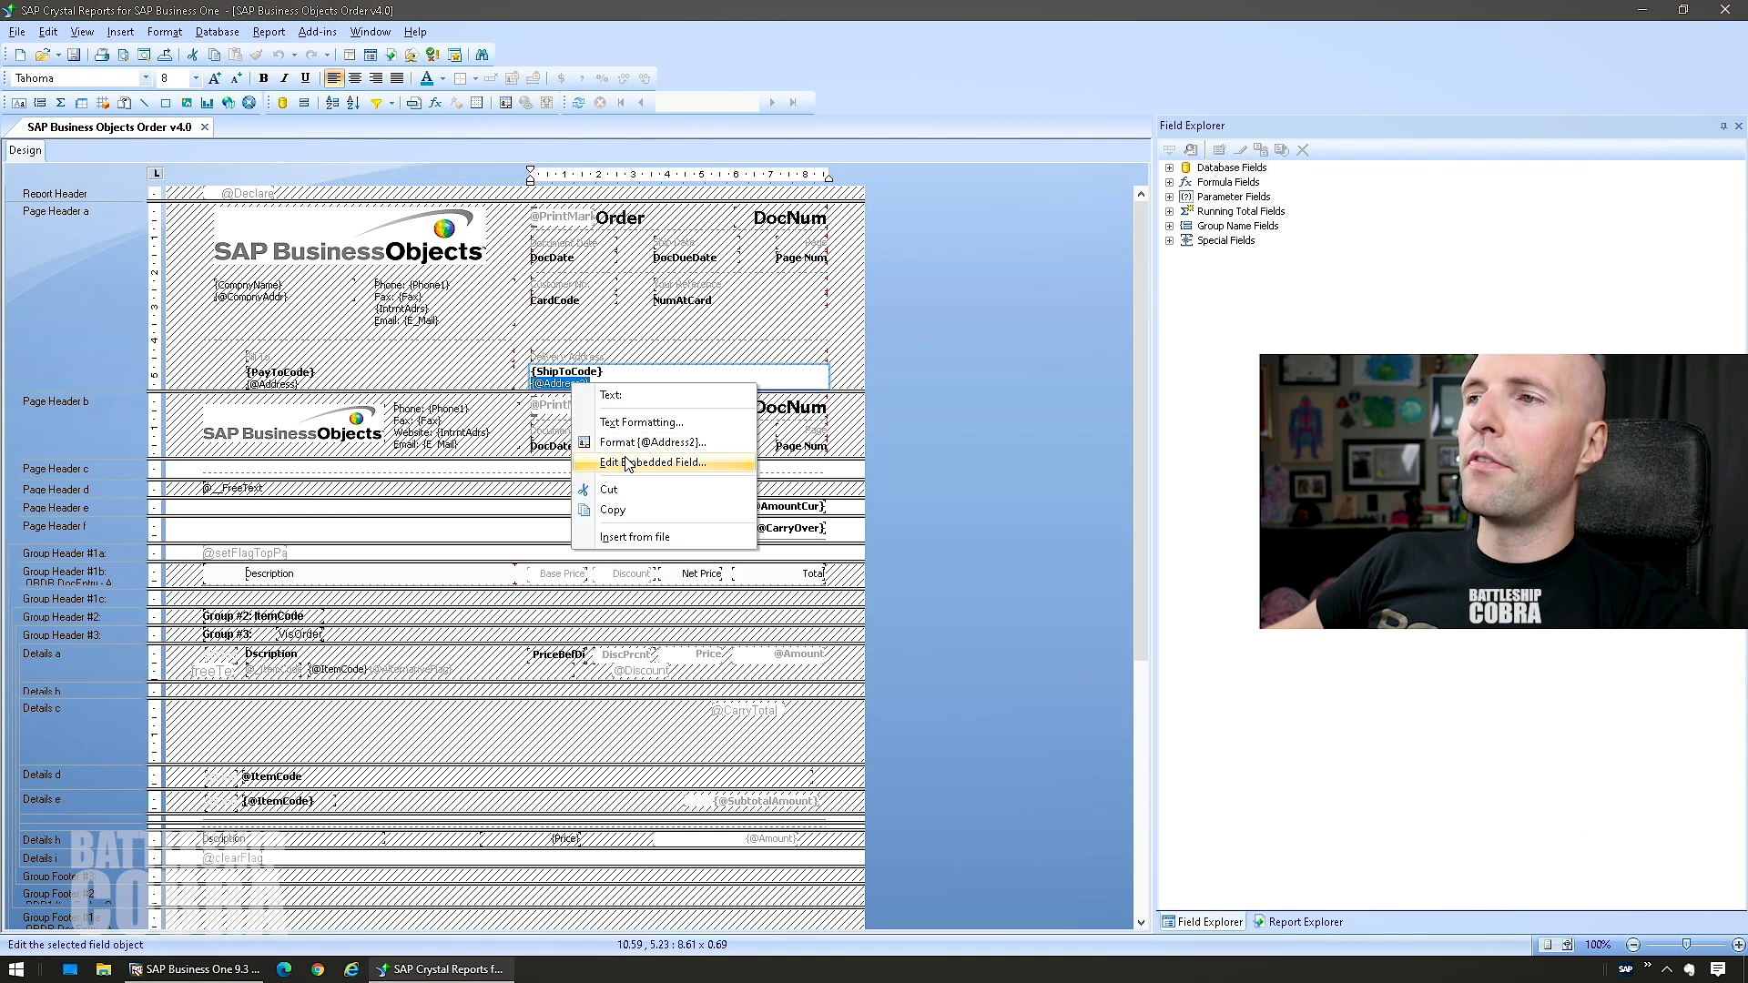
click(627, 463)
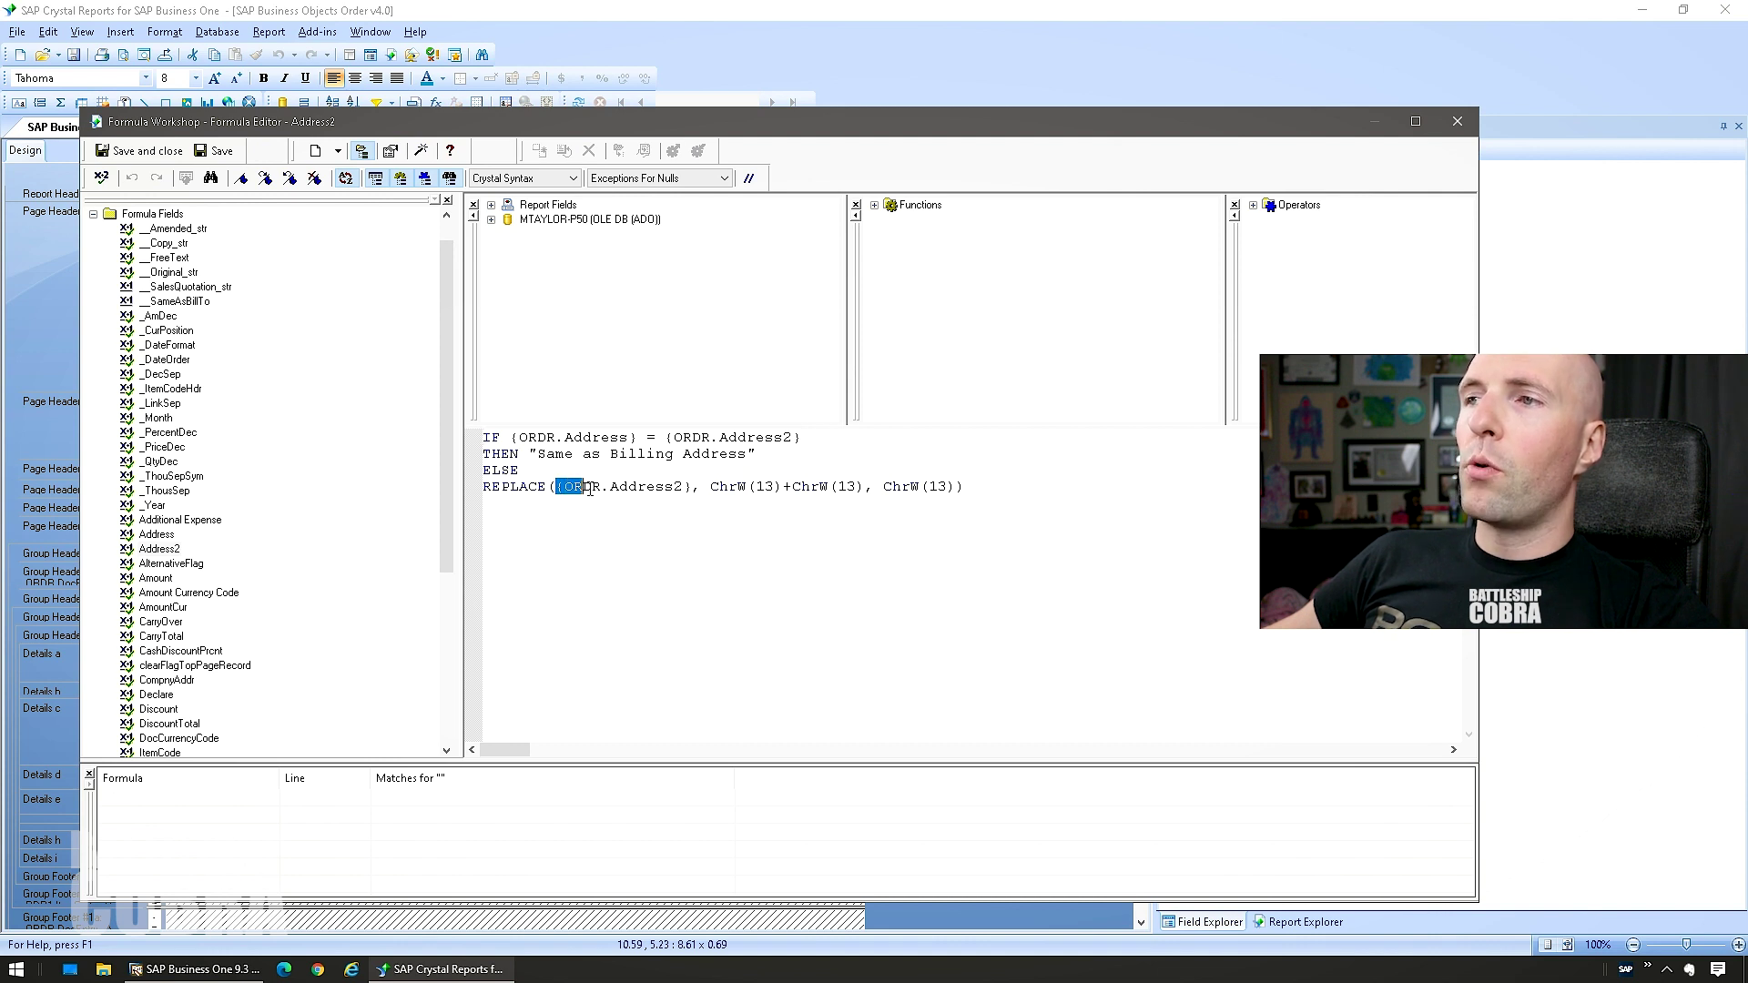
drag(710, 487, 955, 486)
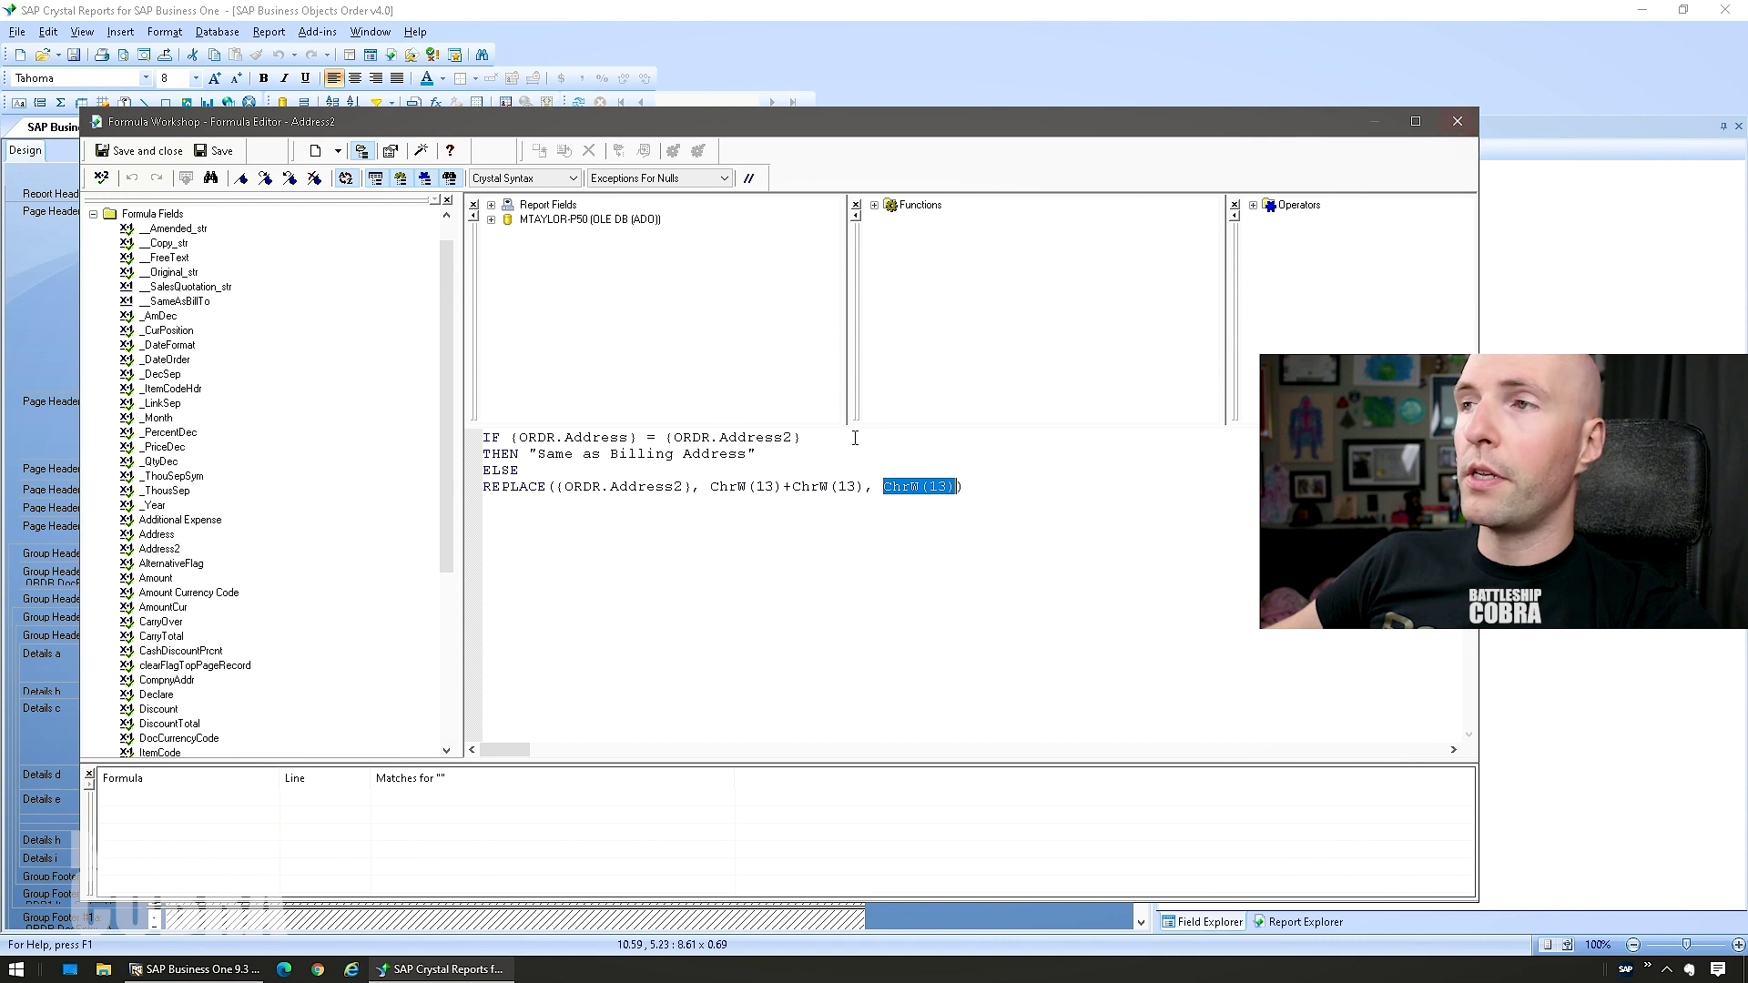
click(983, 539)
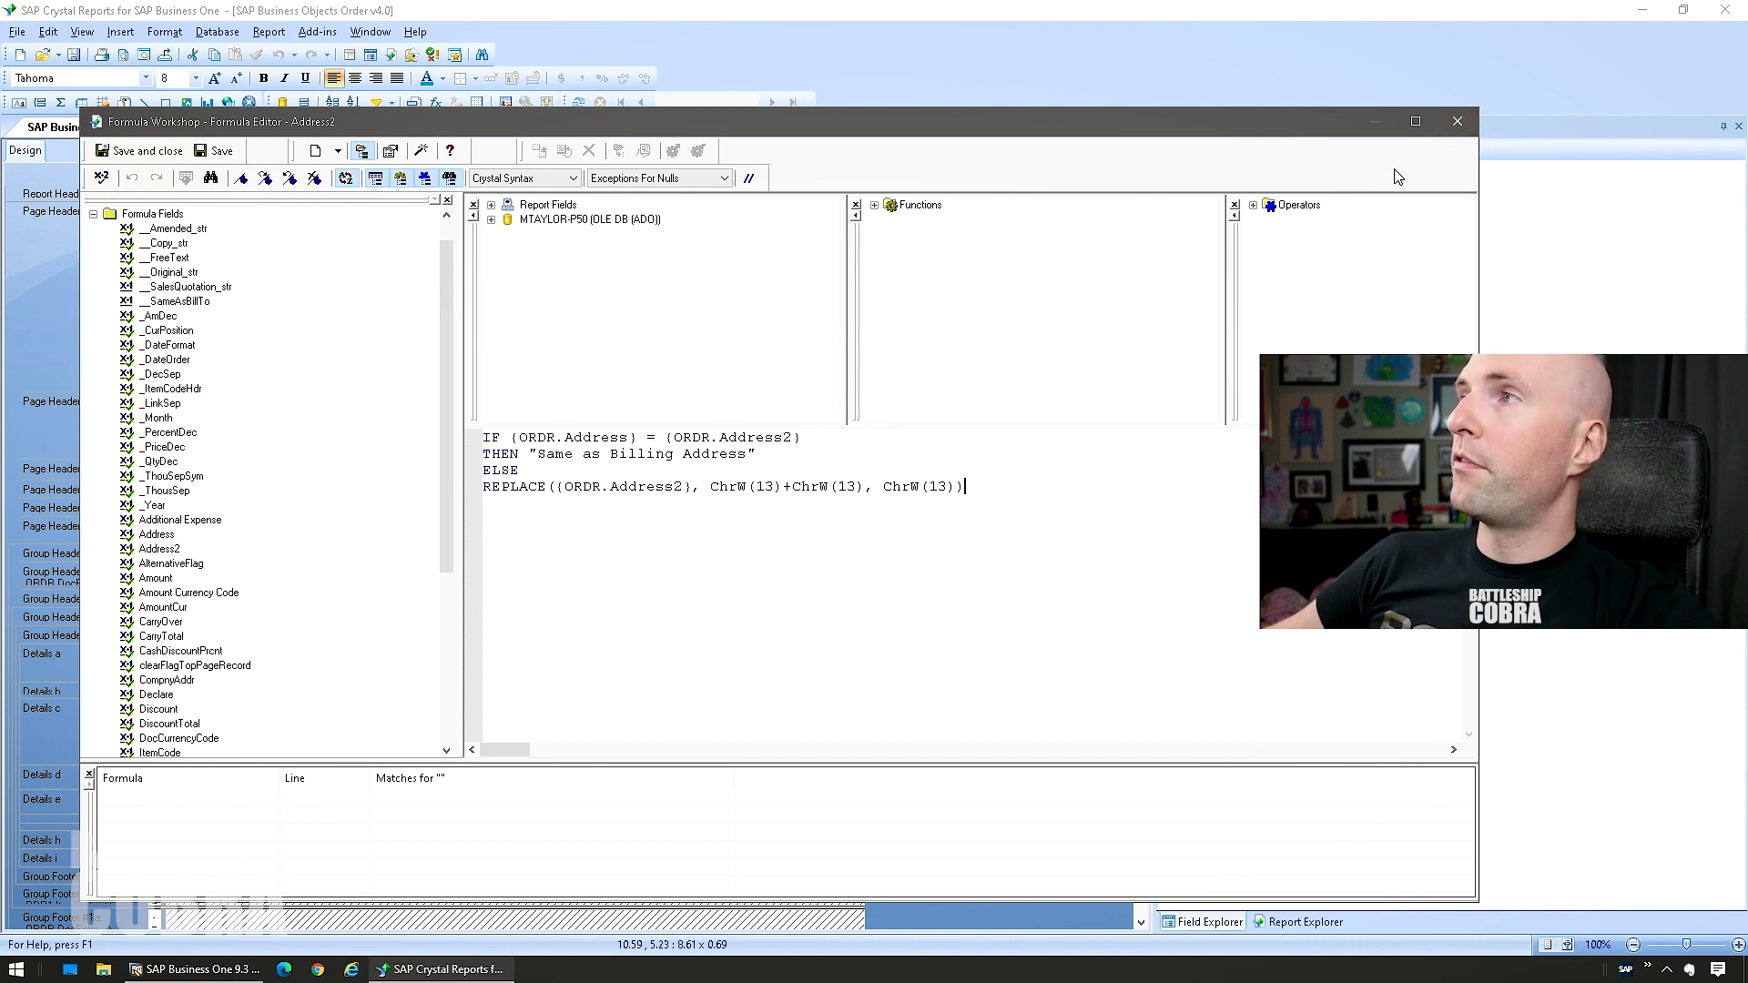
click(1457, 121)
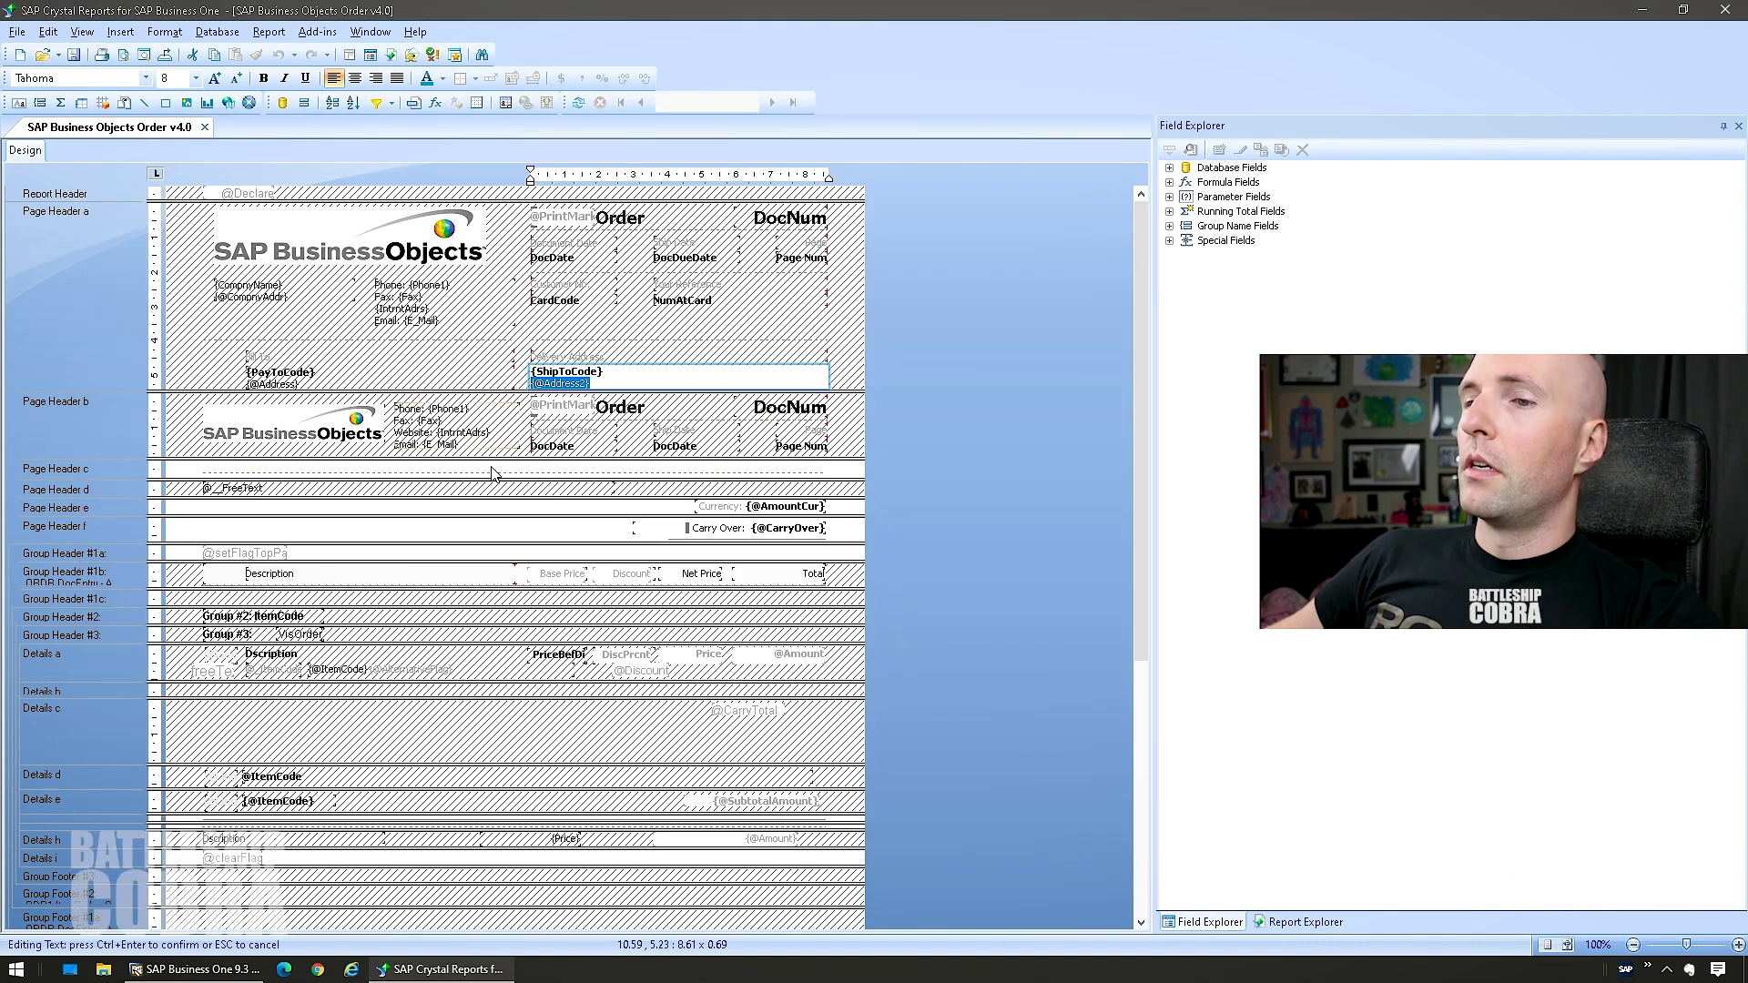
Open Administration > Setup > Business Partners > Address Formats
click(186, 974)
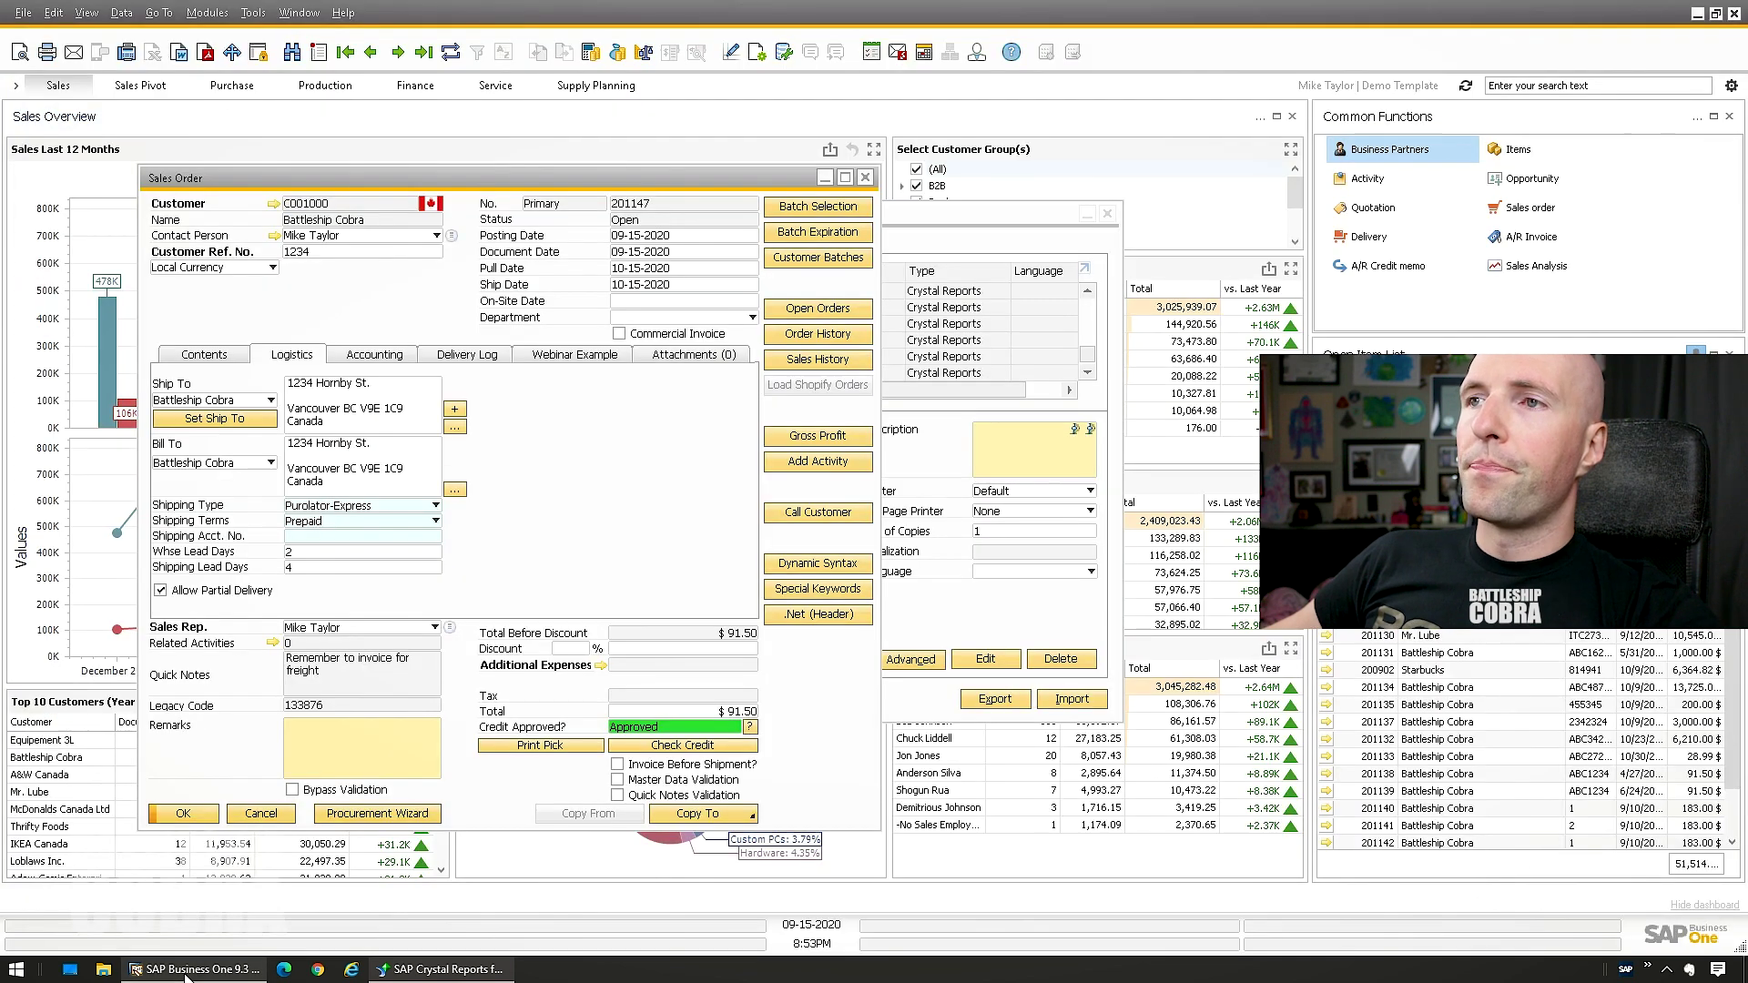
click(207, 13)
mouse_move(258, 41)
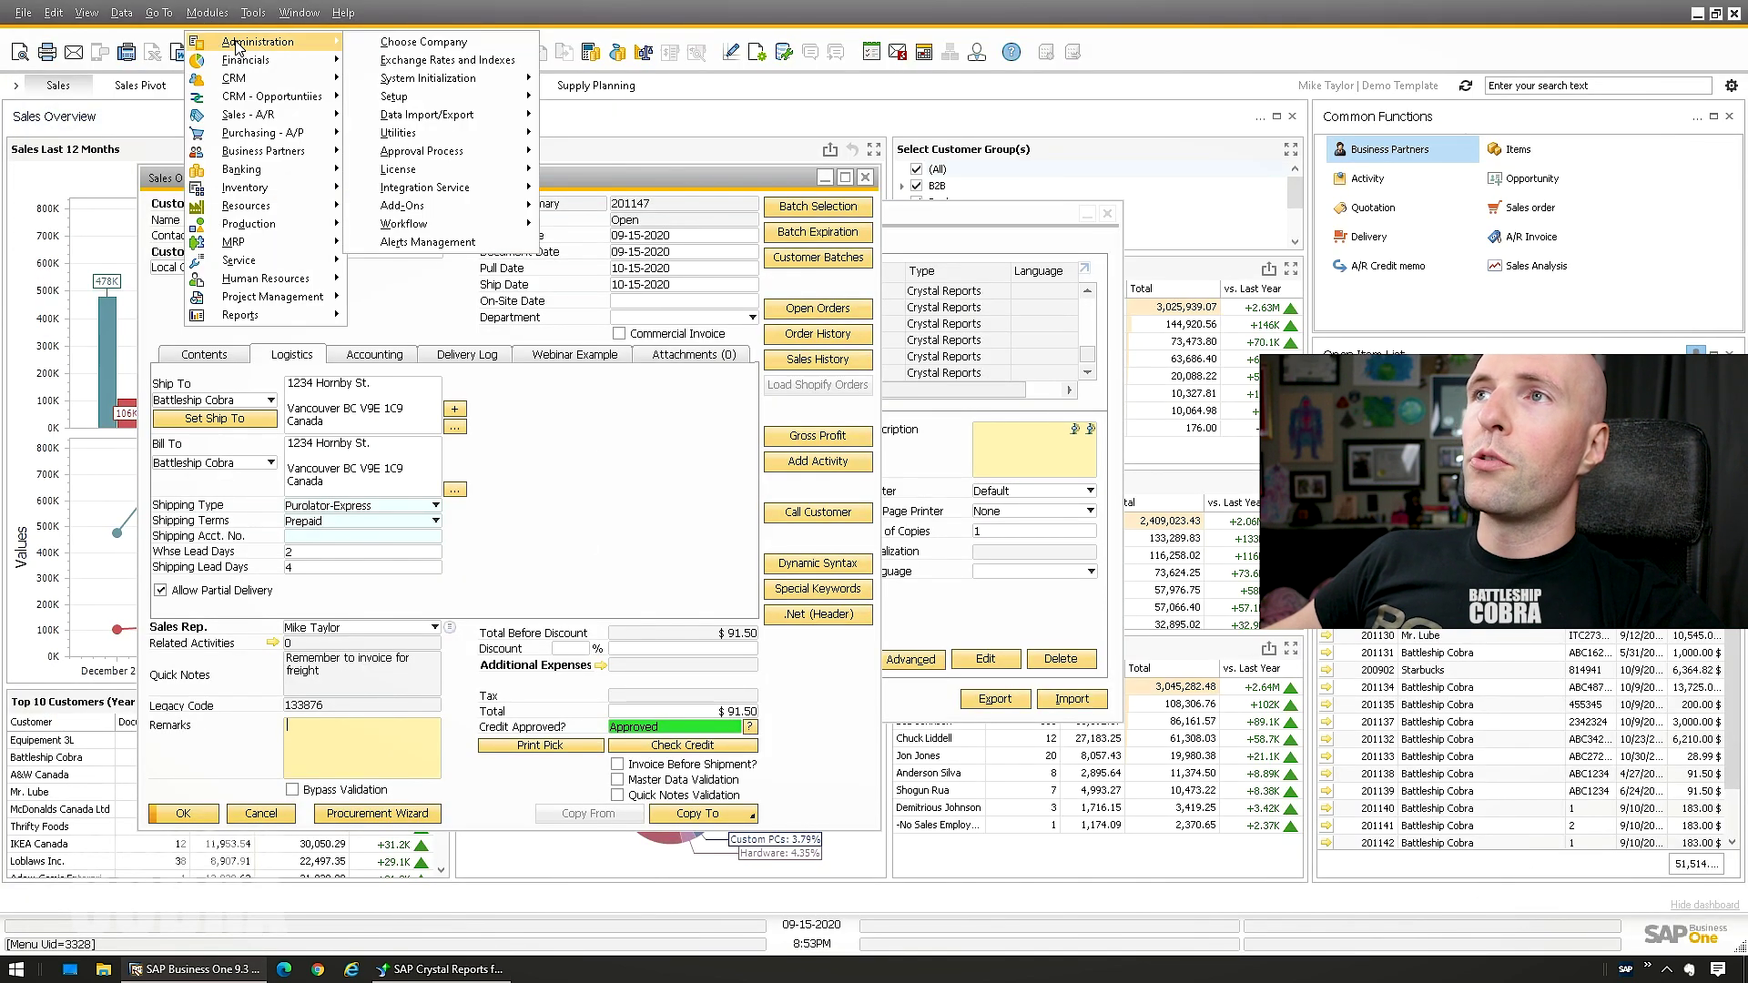
mouse_move(394, 96)
mouse_move(602, 193)
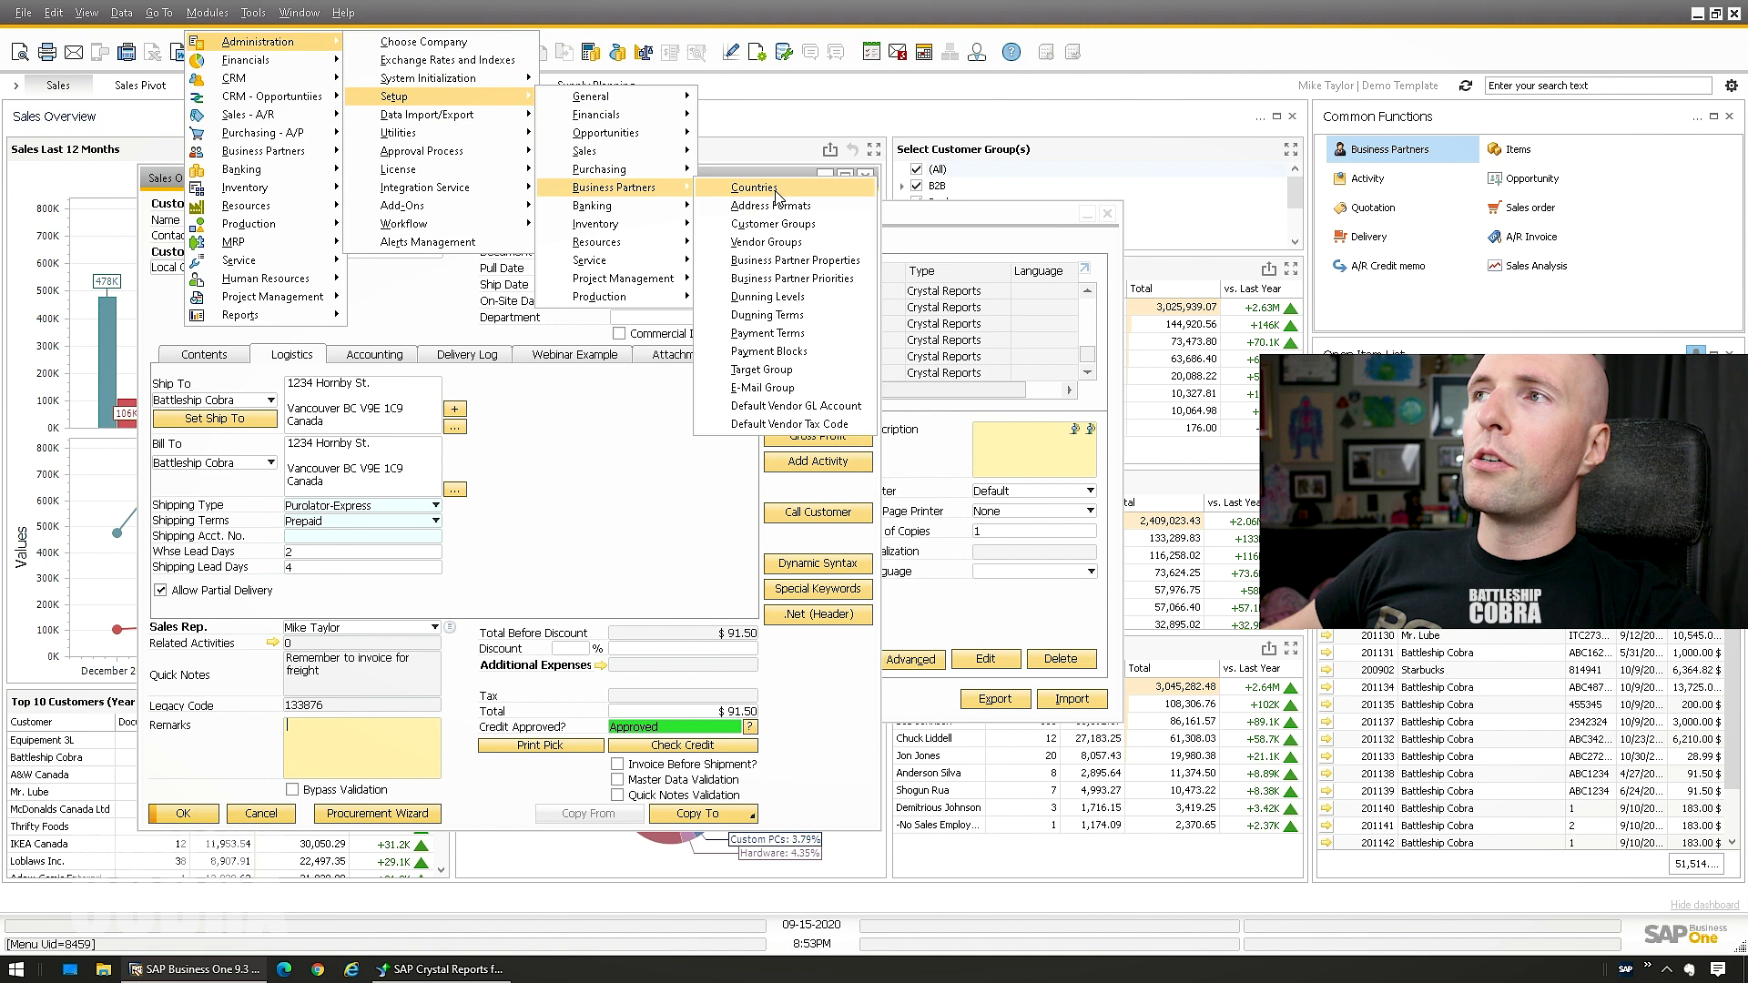
click(784, 206)
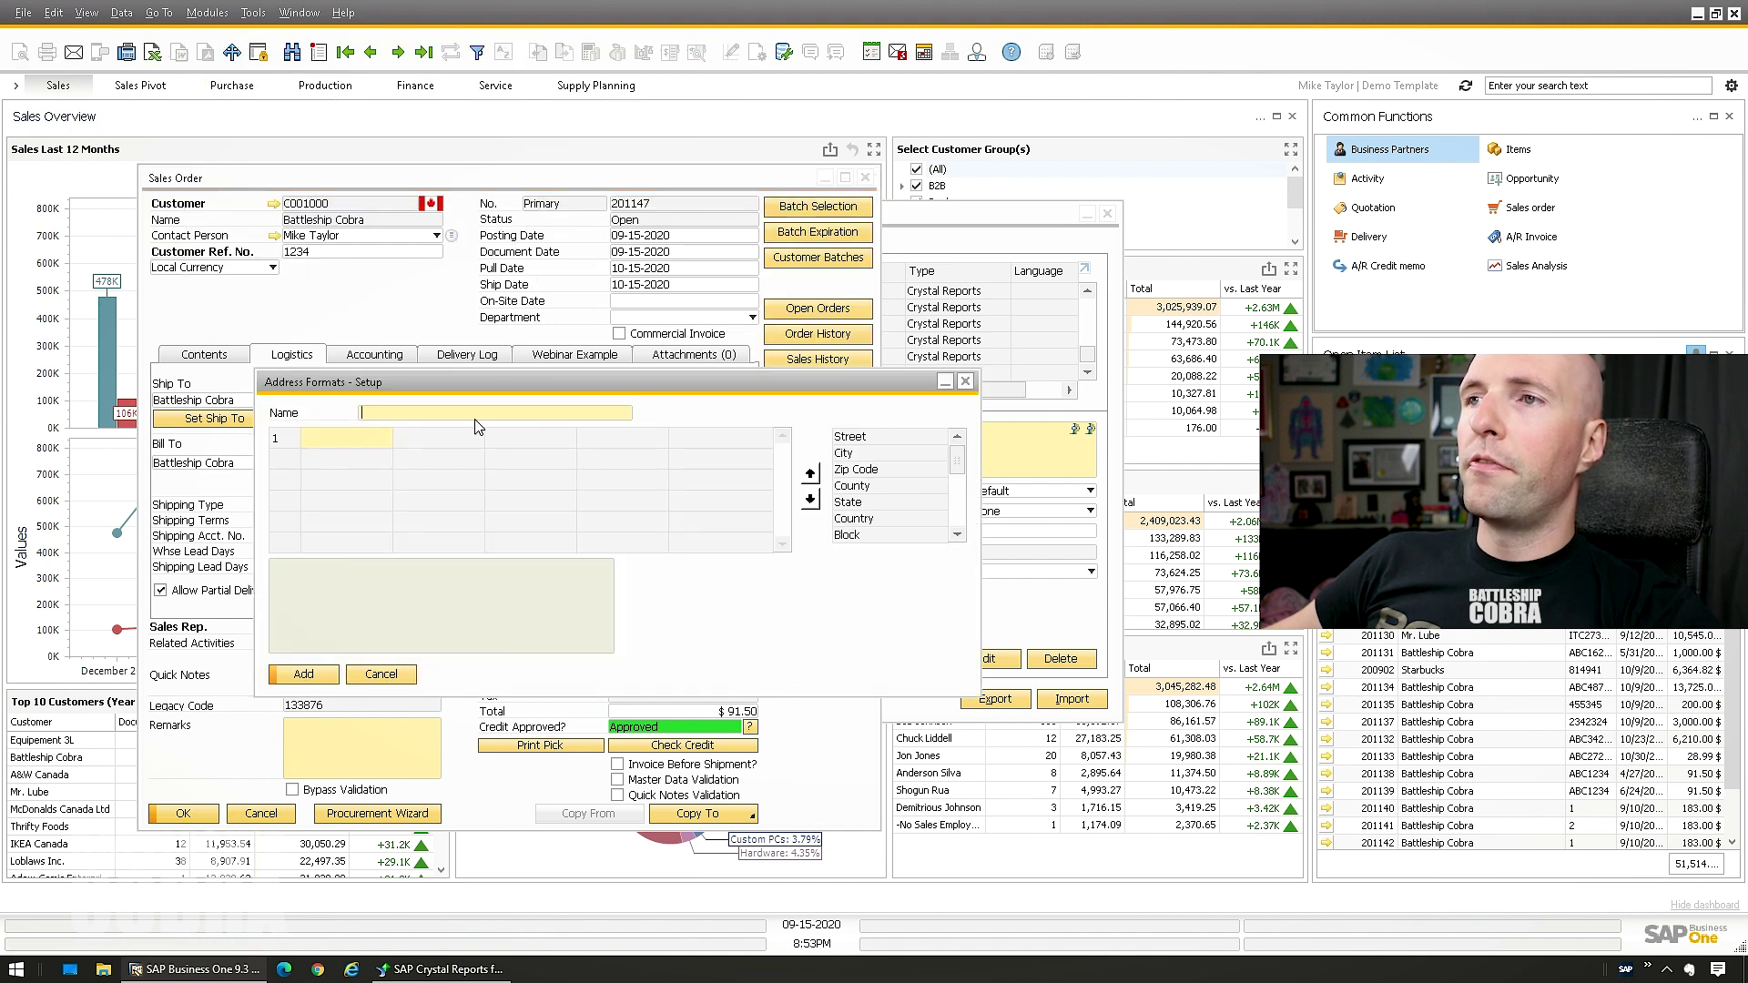
Look up the Canada address format, then cancel the setup without changes
key(ctrl+f)
text(canada)
key(Return)
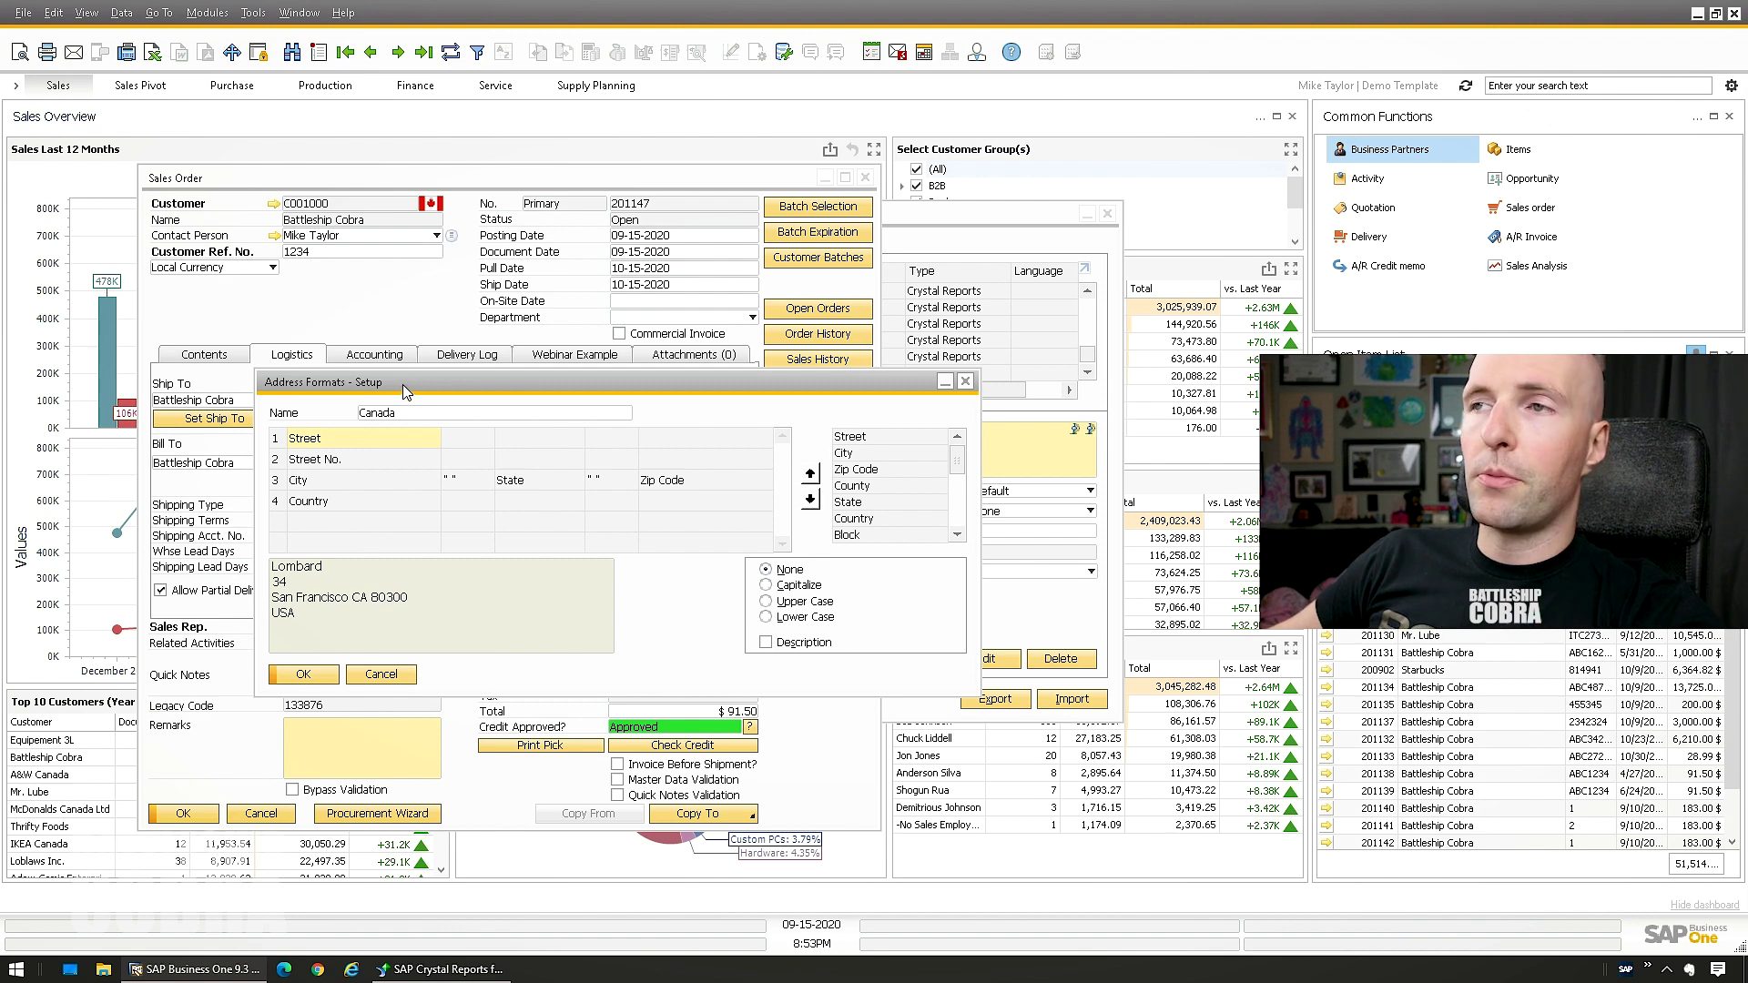
drag(402, 381, 391, 504)
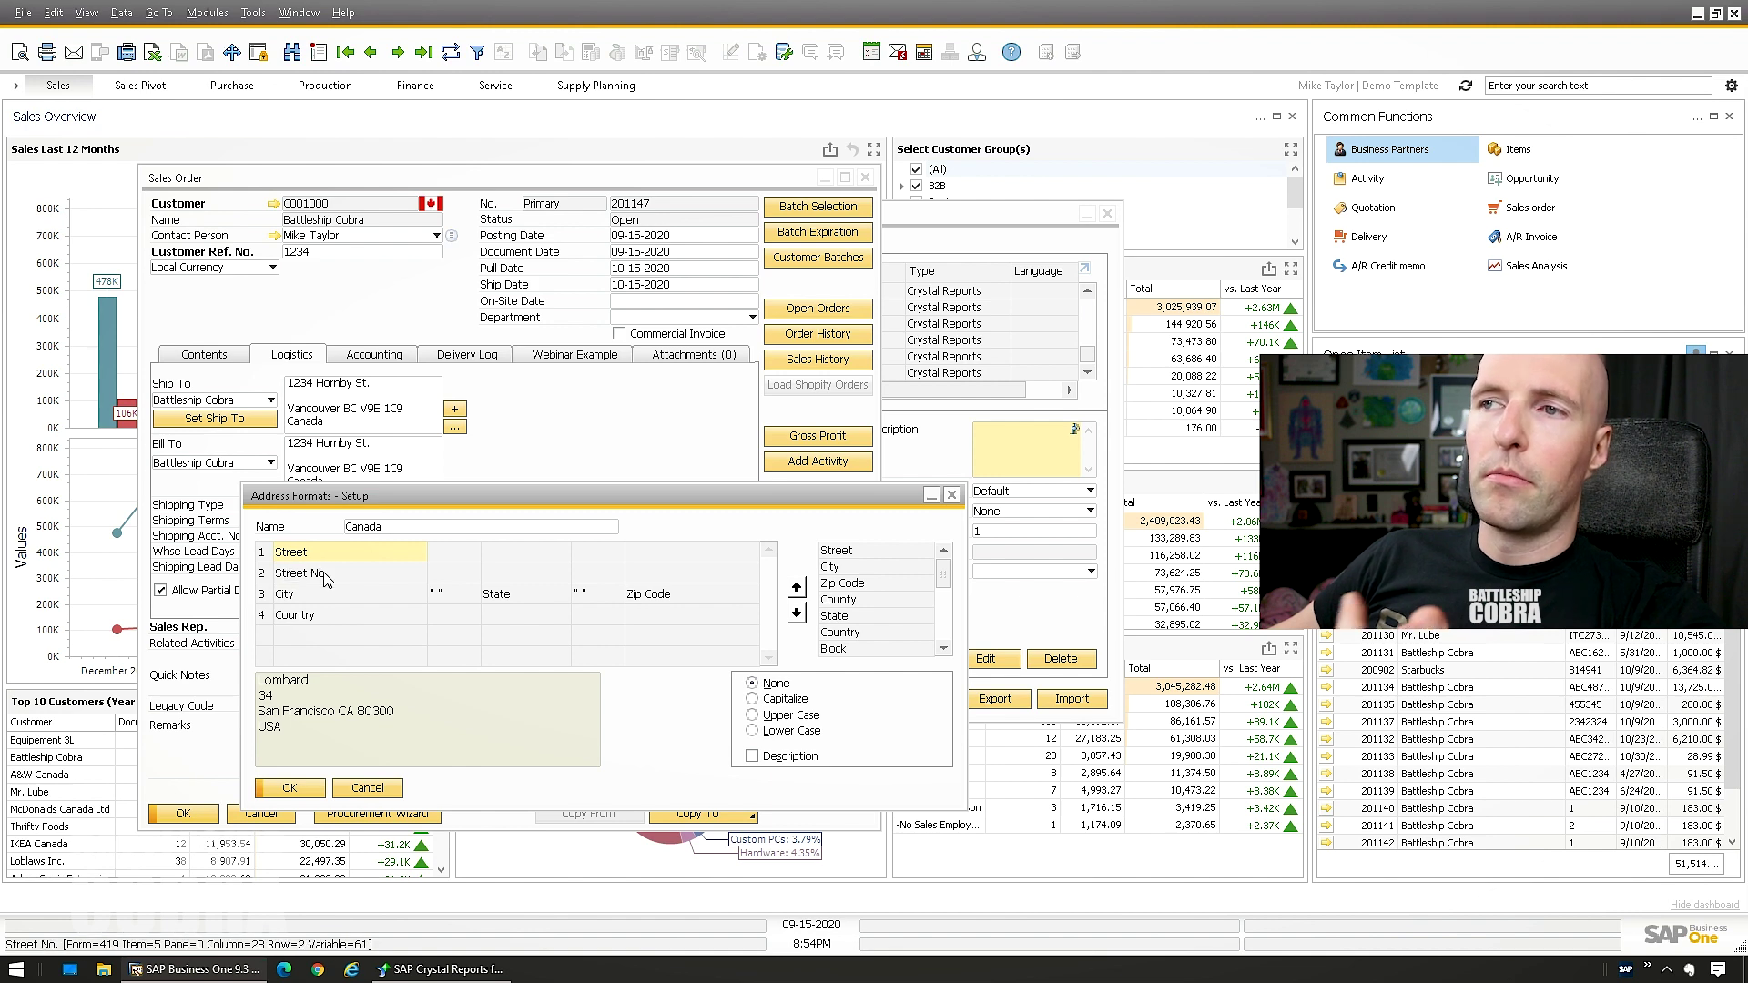
click(369, 788)
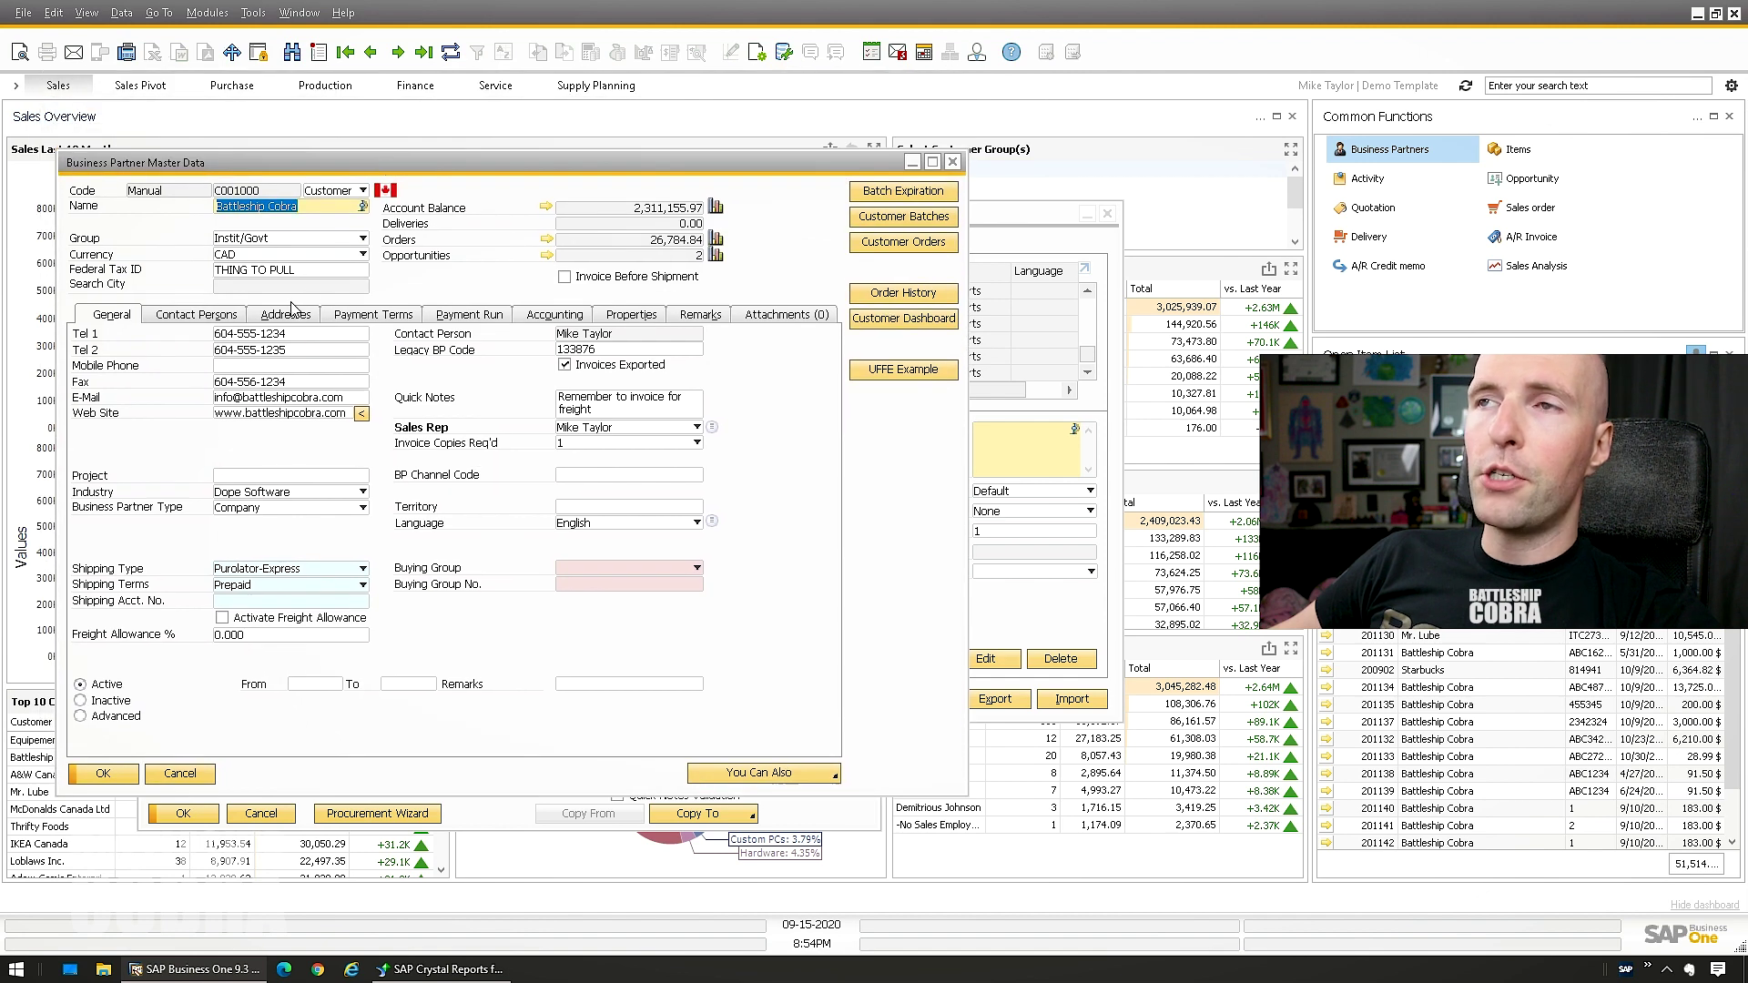
Show the customer's Bill To and Ship To addresses with View > System Information enabled
click(282, 318)
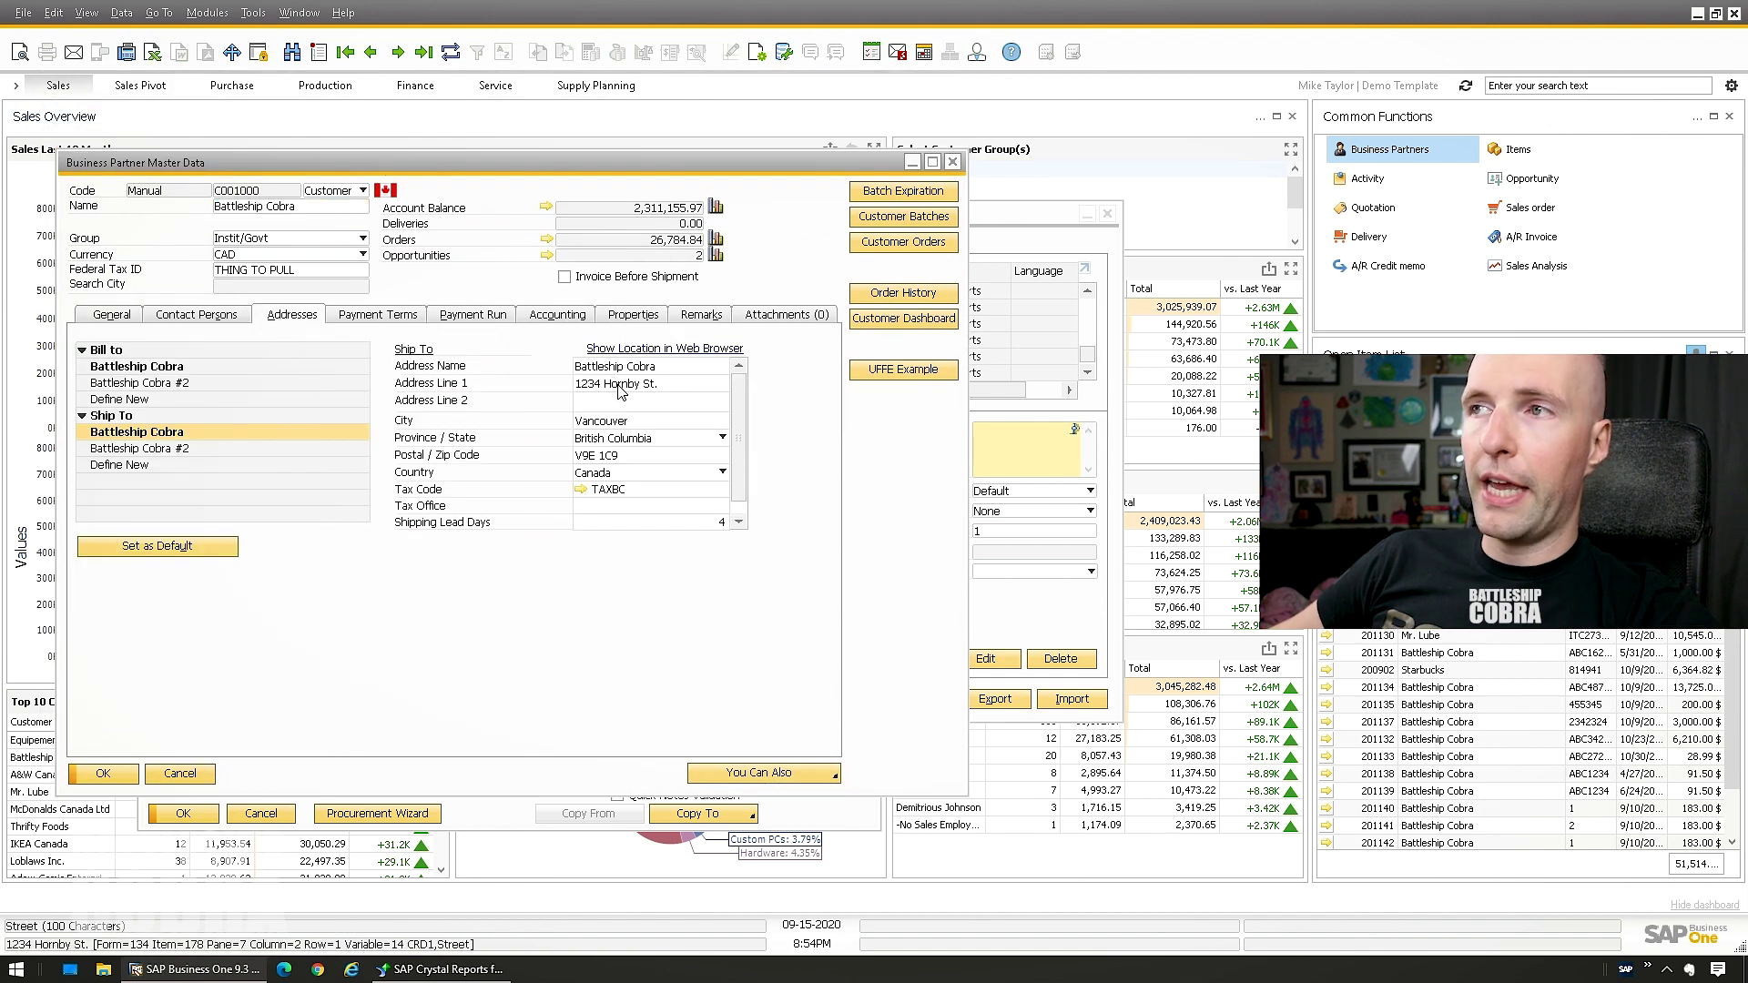
click(86, 12)
click(105, 62)
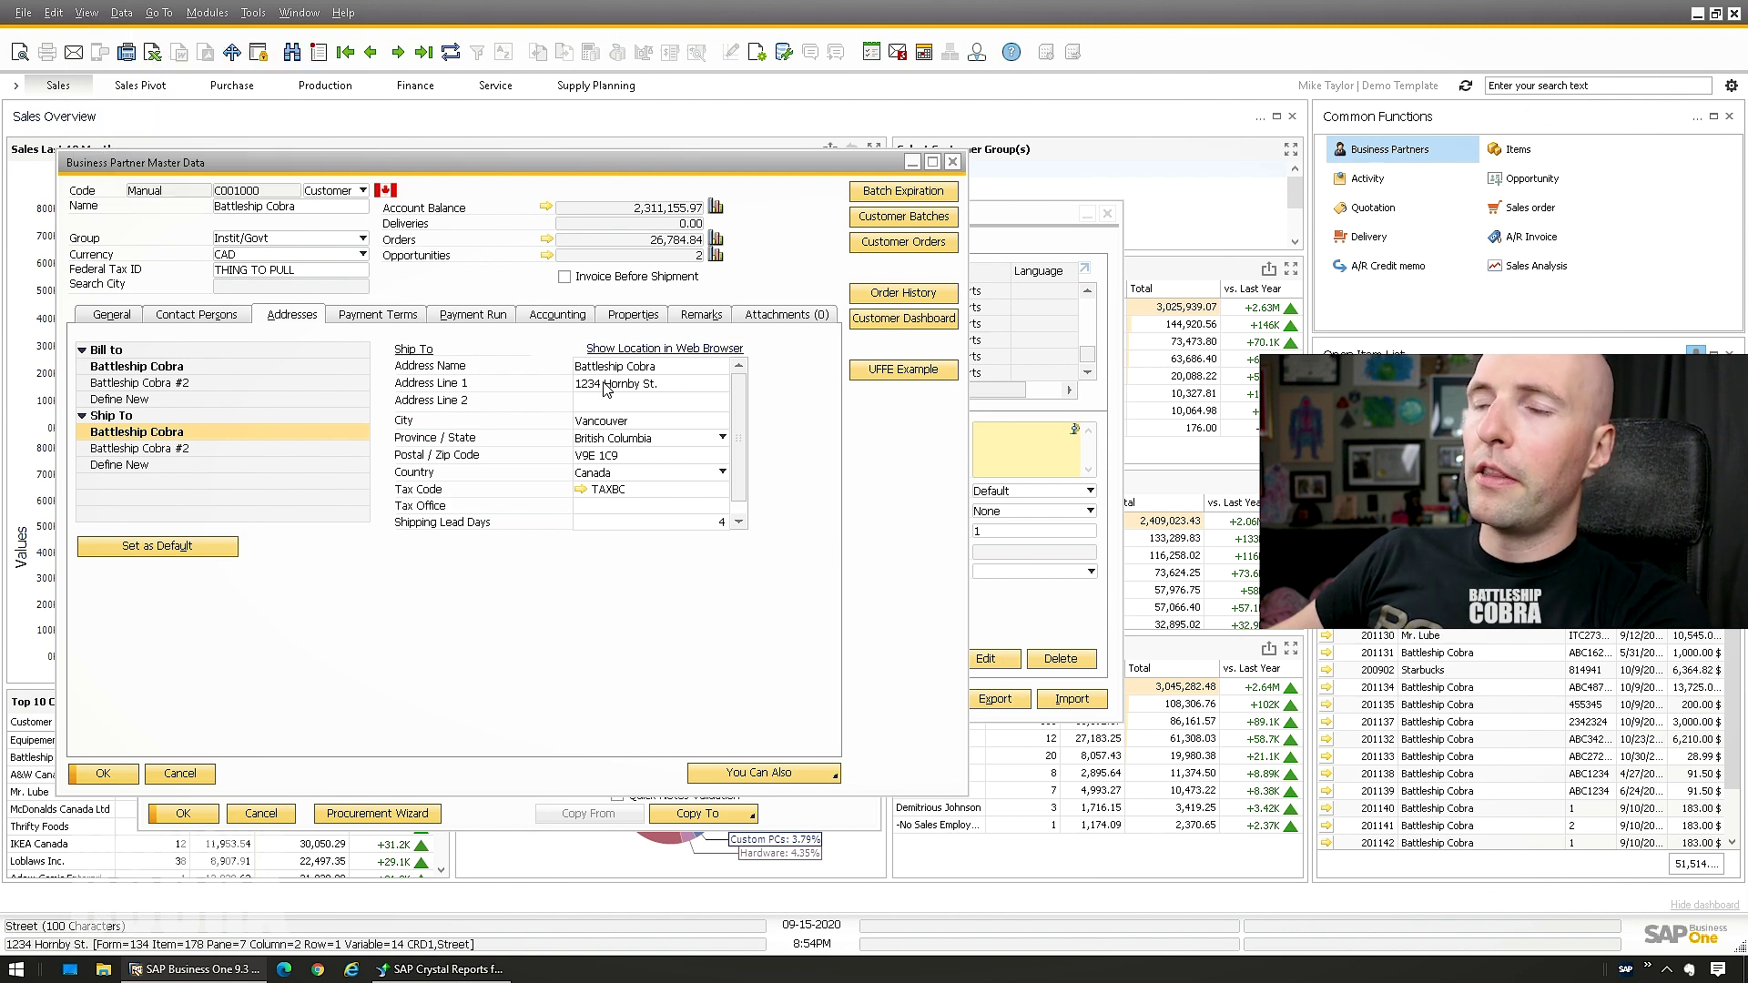
Inspect the Address Line 1 and Address Line 2 label settings, then cancel the master data without saving
ctrl+double_click(446, 386)
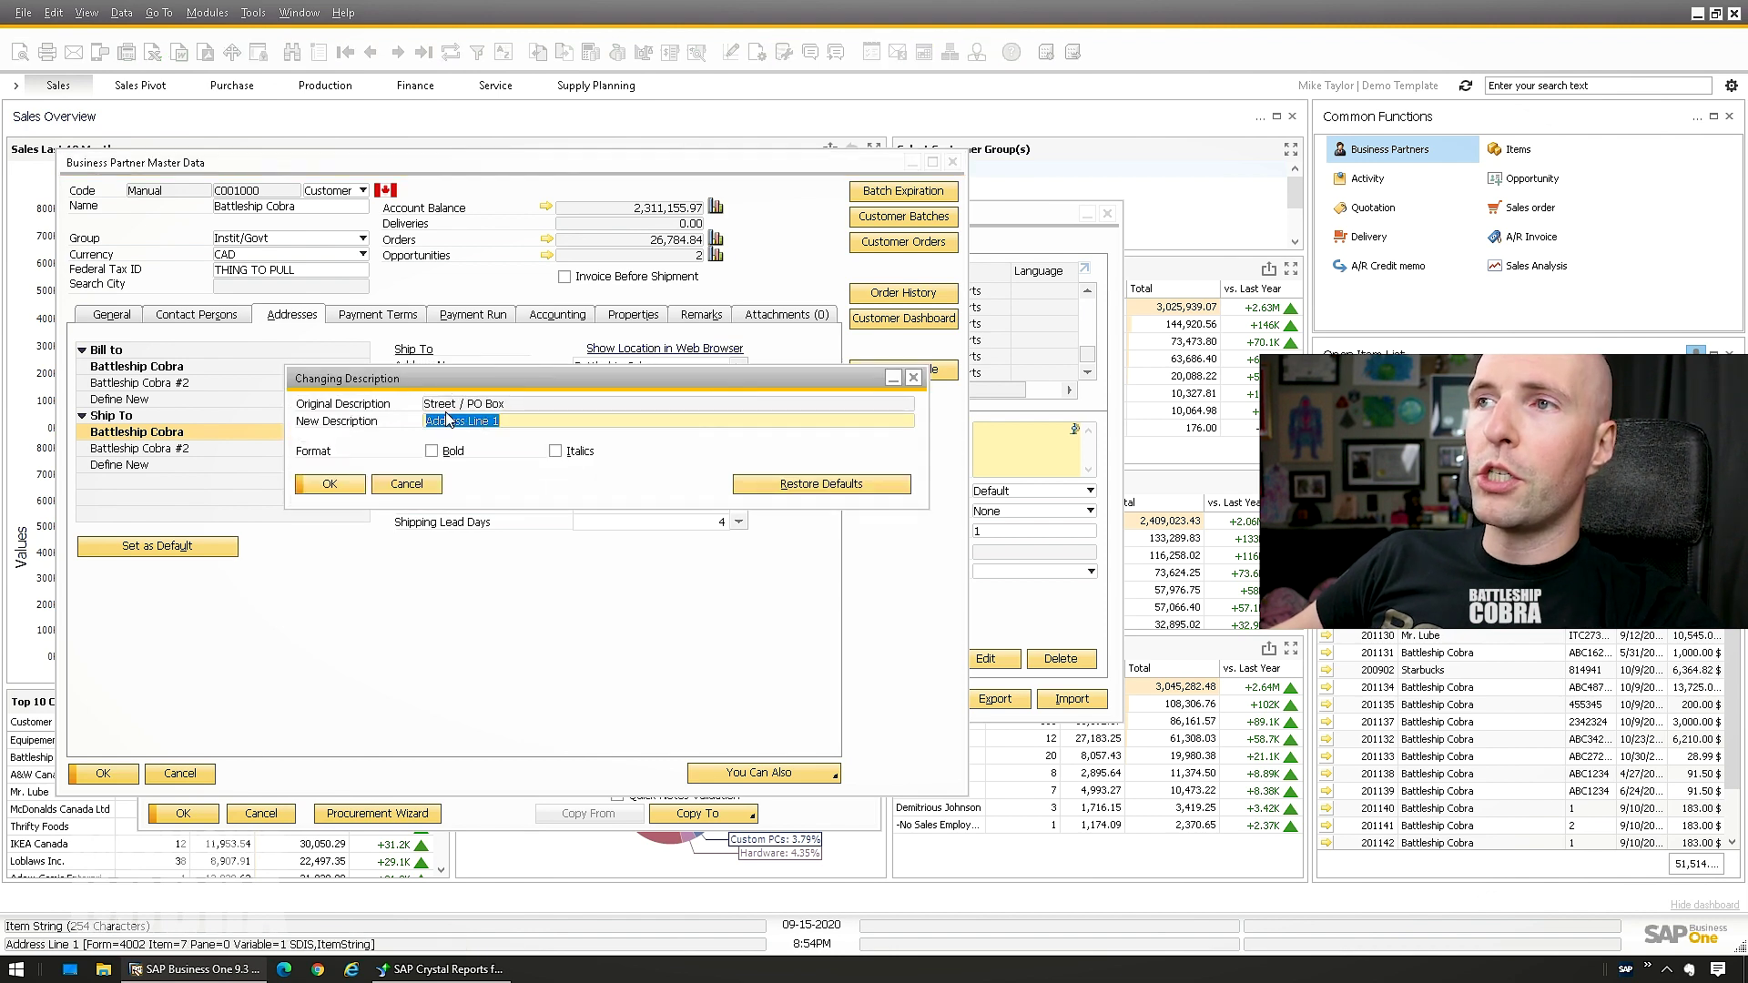
click(382, 484)
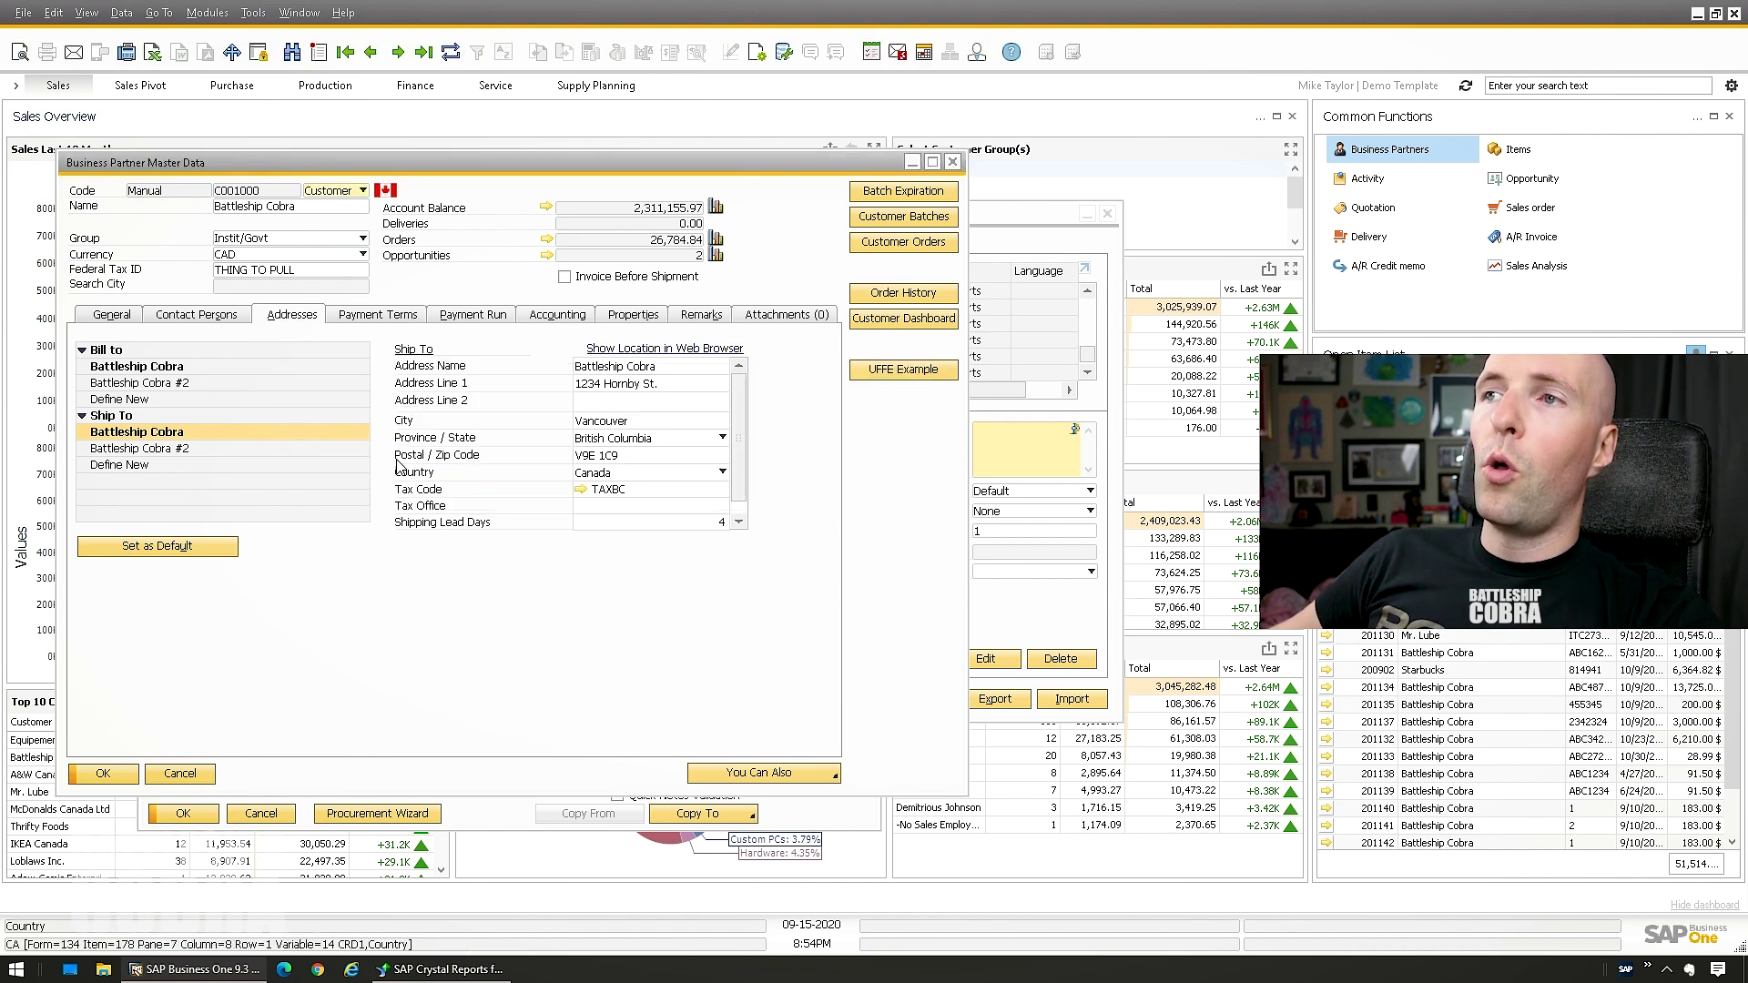
ctrl+double_click(458, 388)
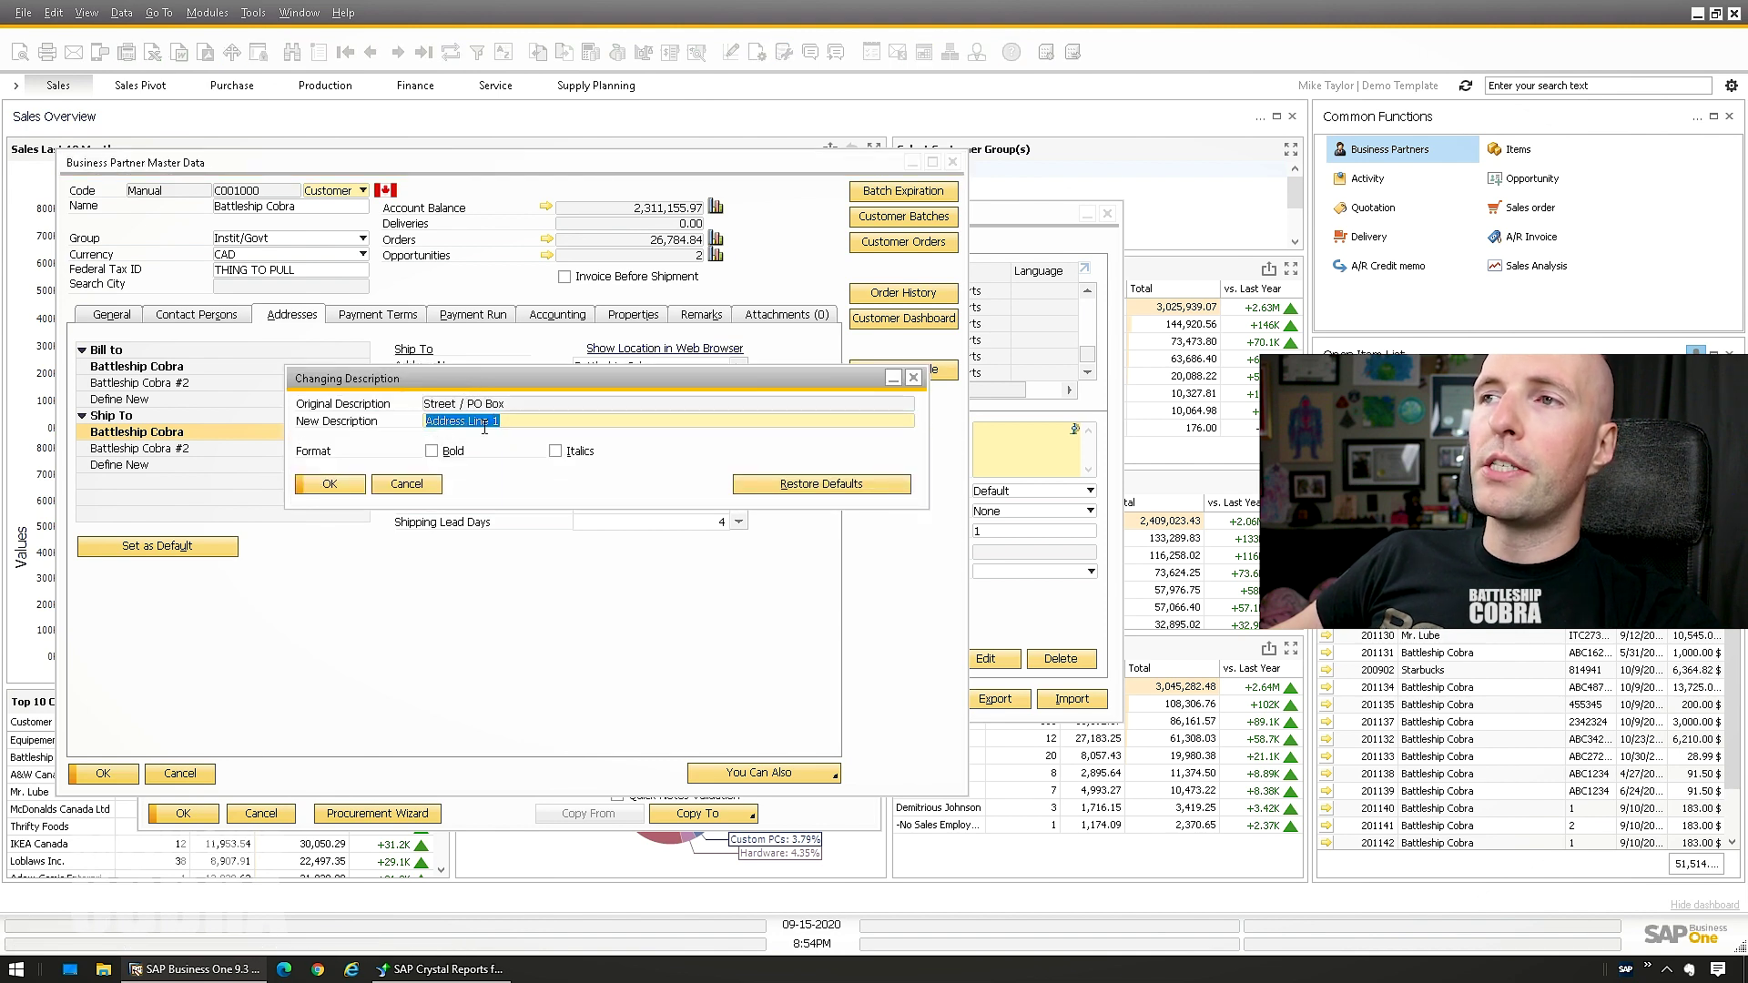
click(400, 484)
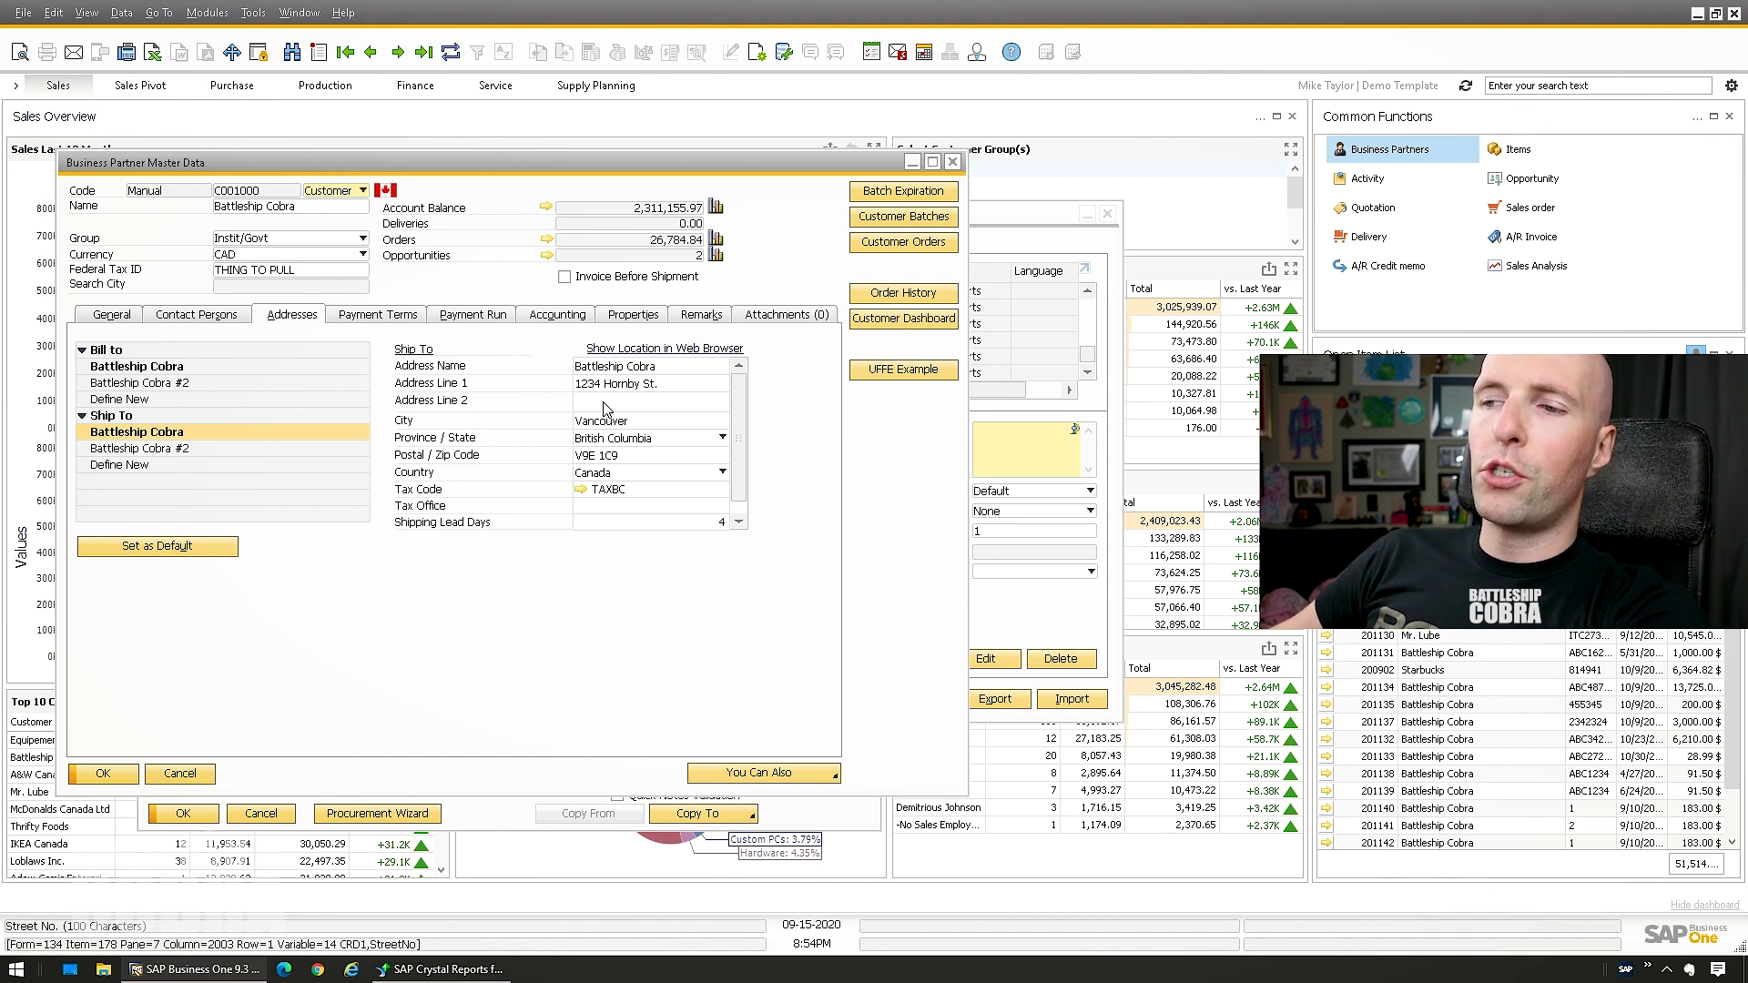
ctrl+double_click(467, 410)
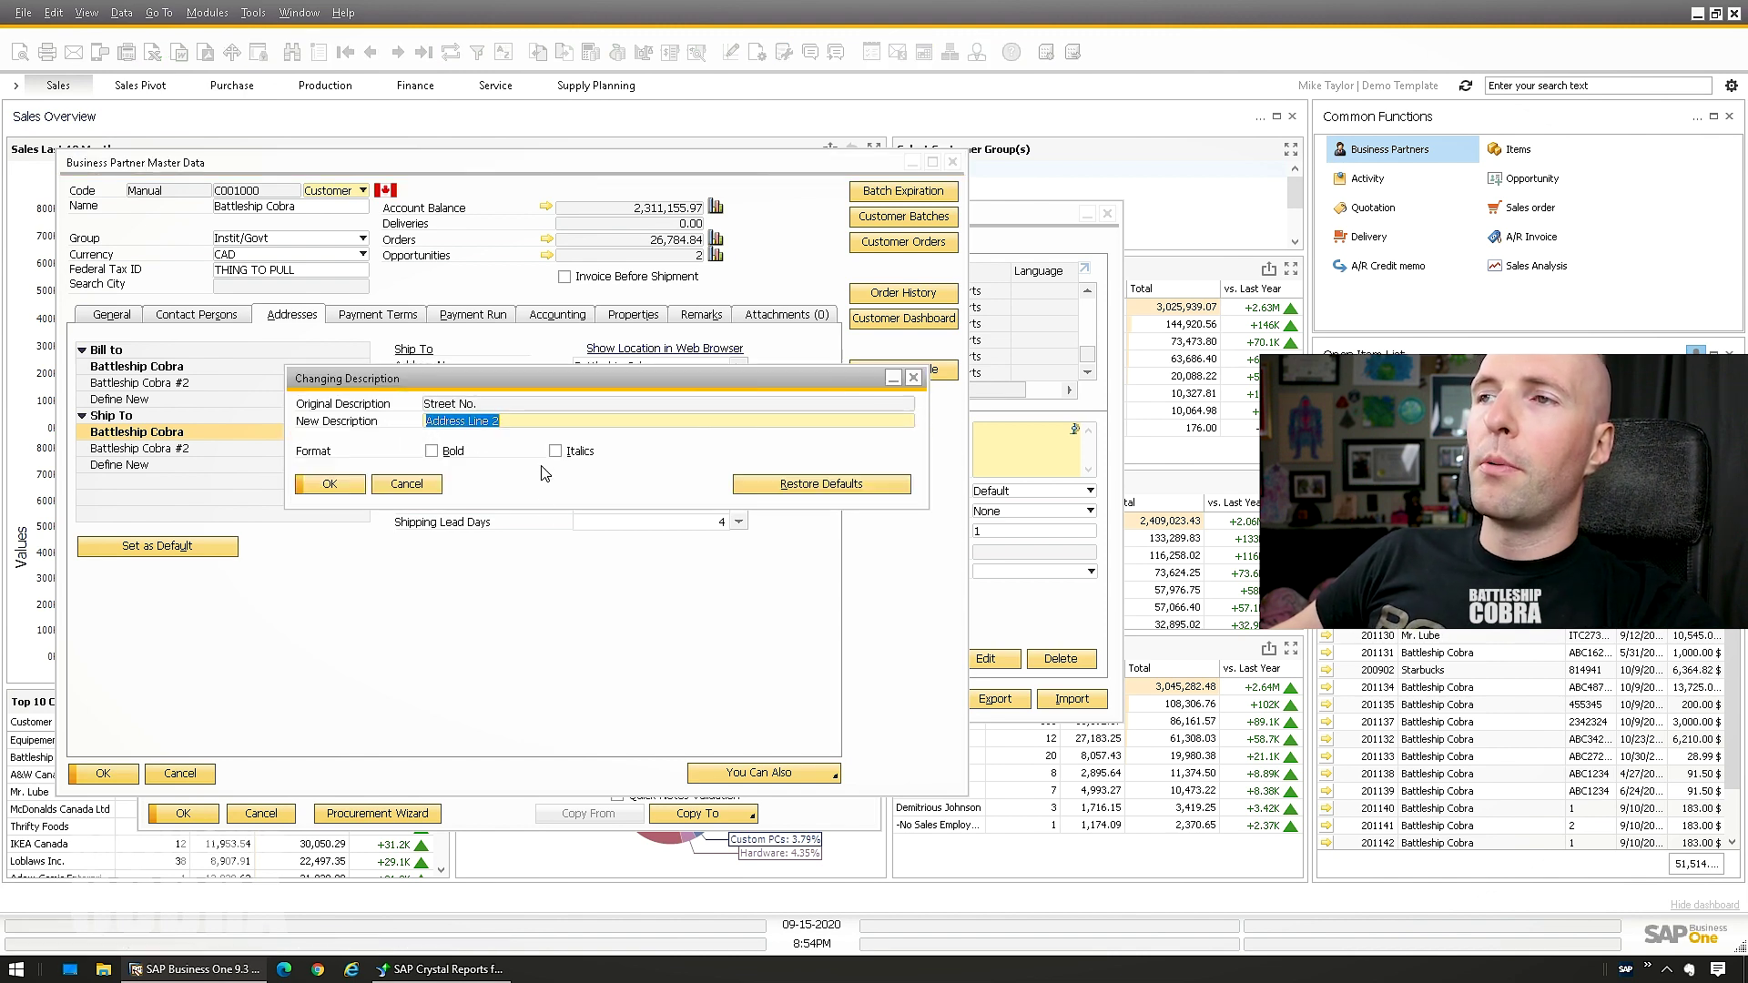
click(522, 423)
click(911, 378)
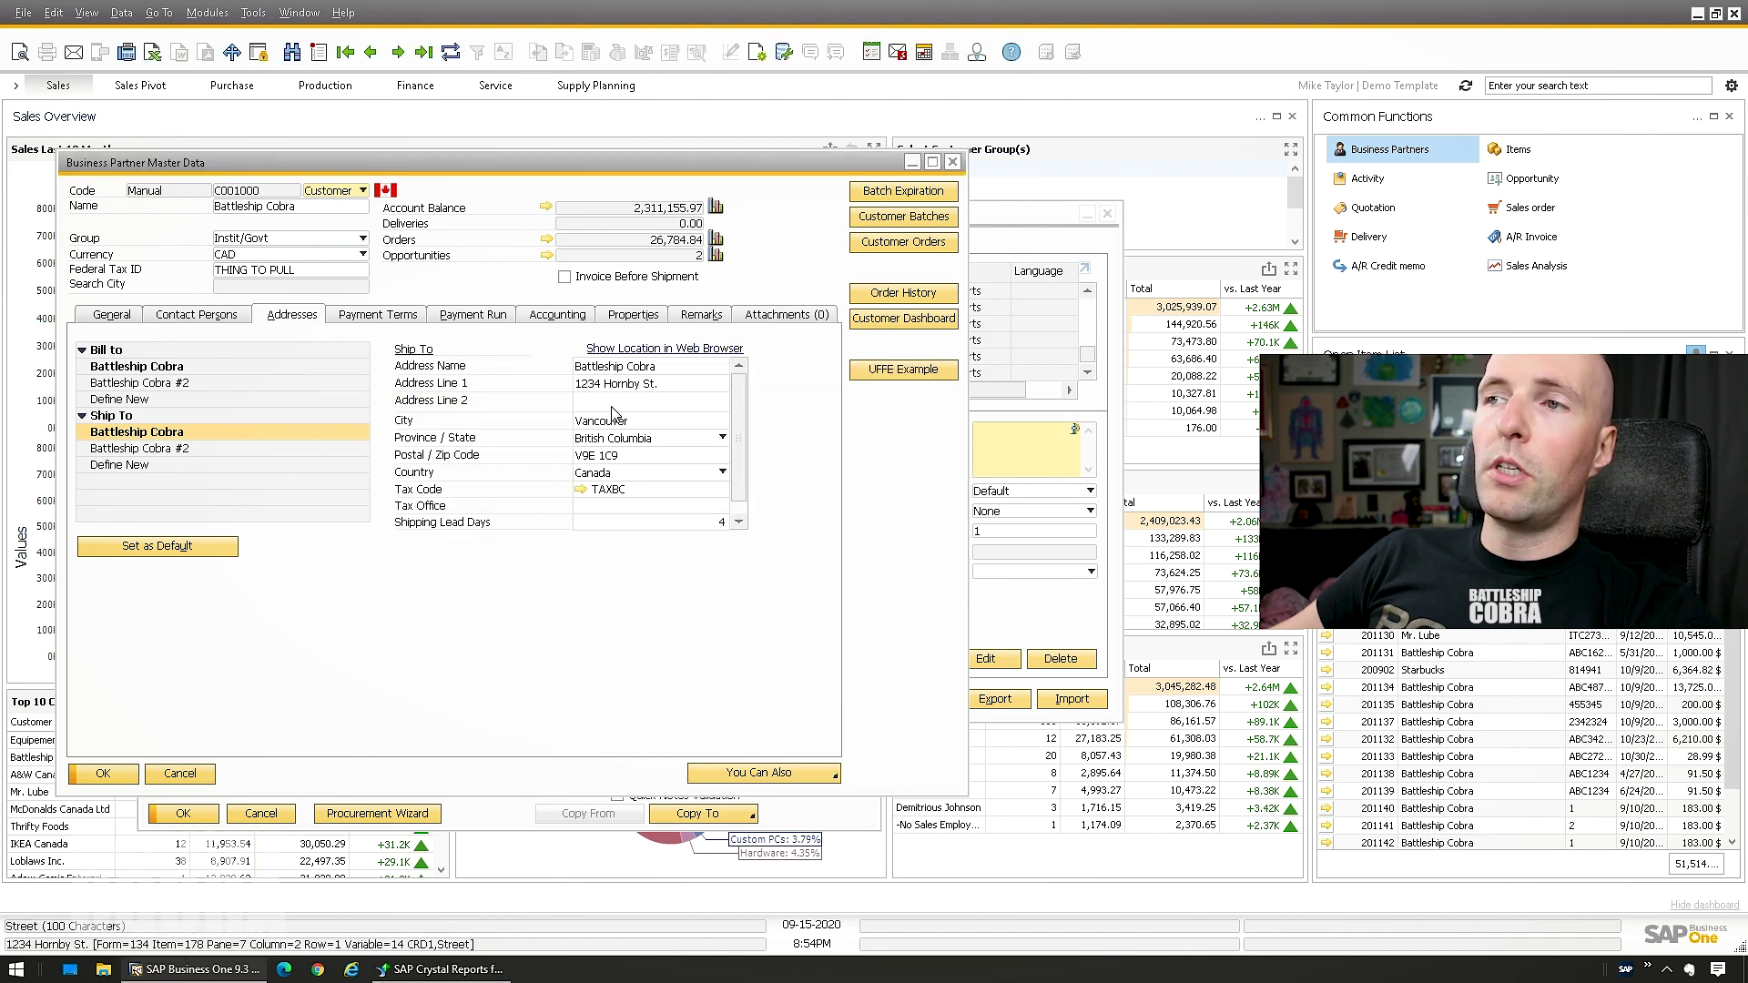
click(180, 774)
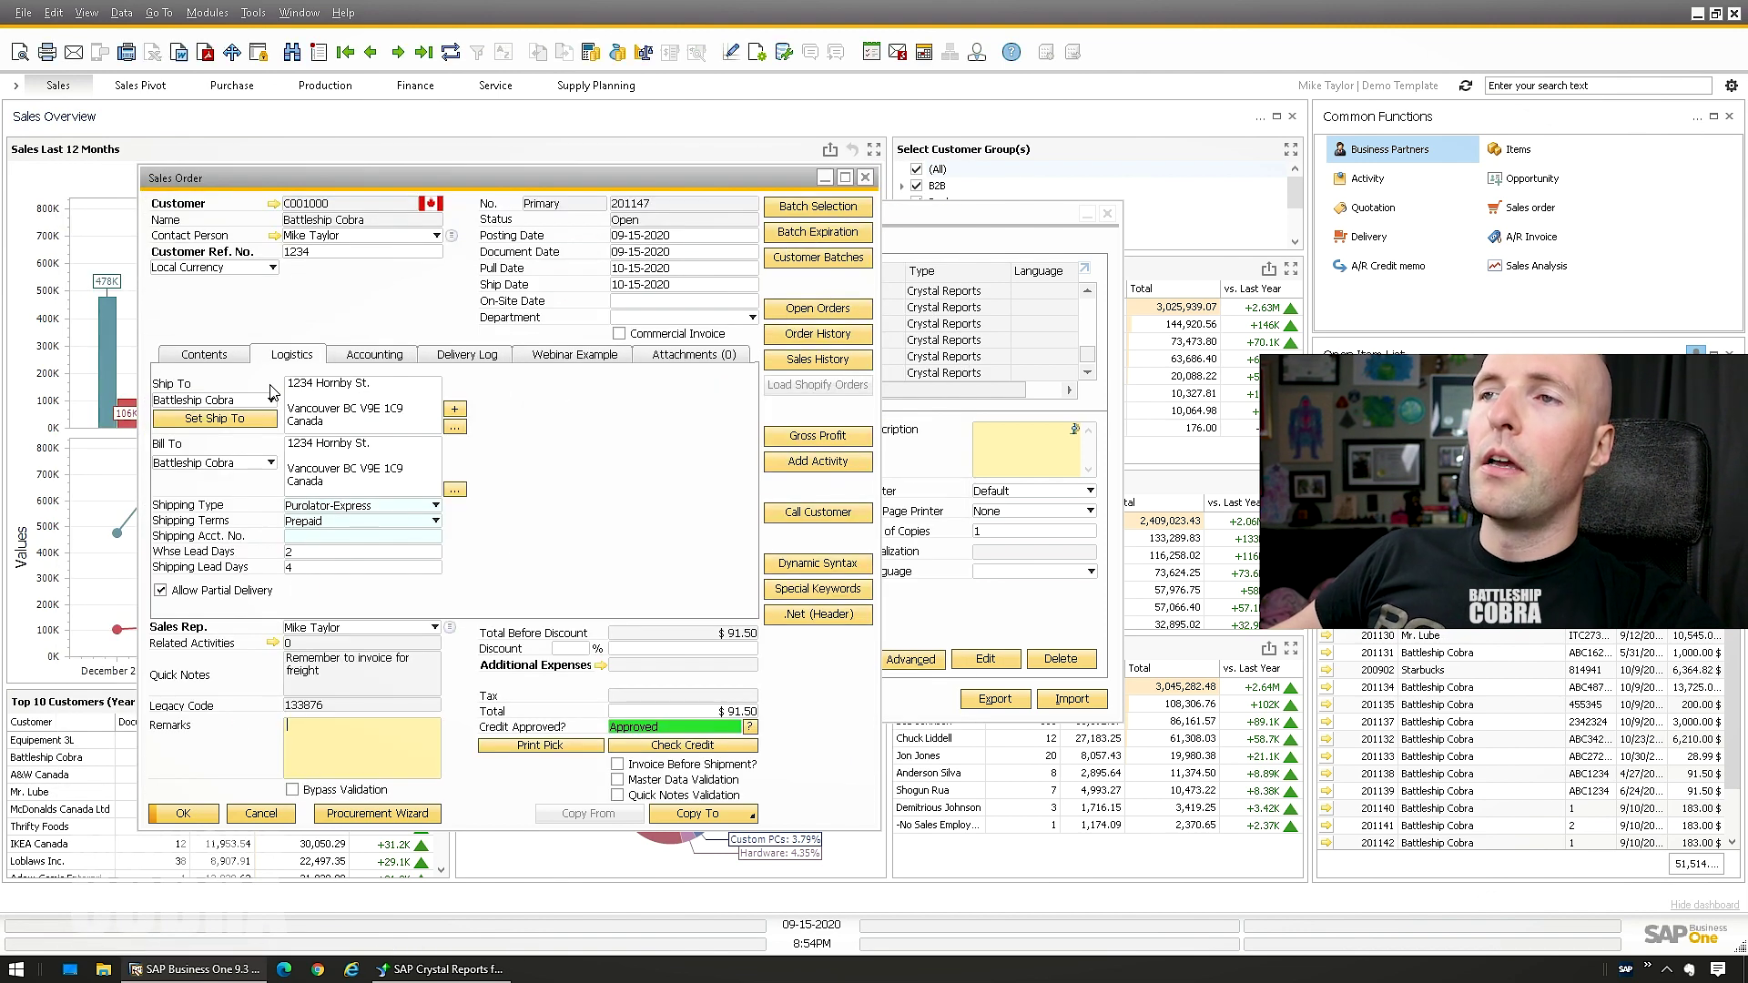
click(454, 428)
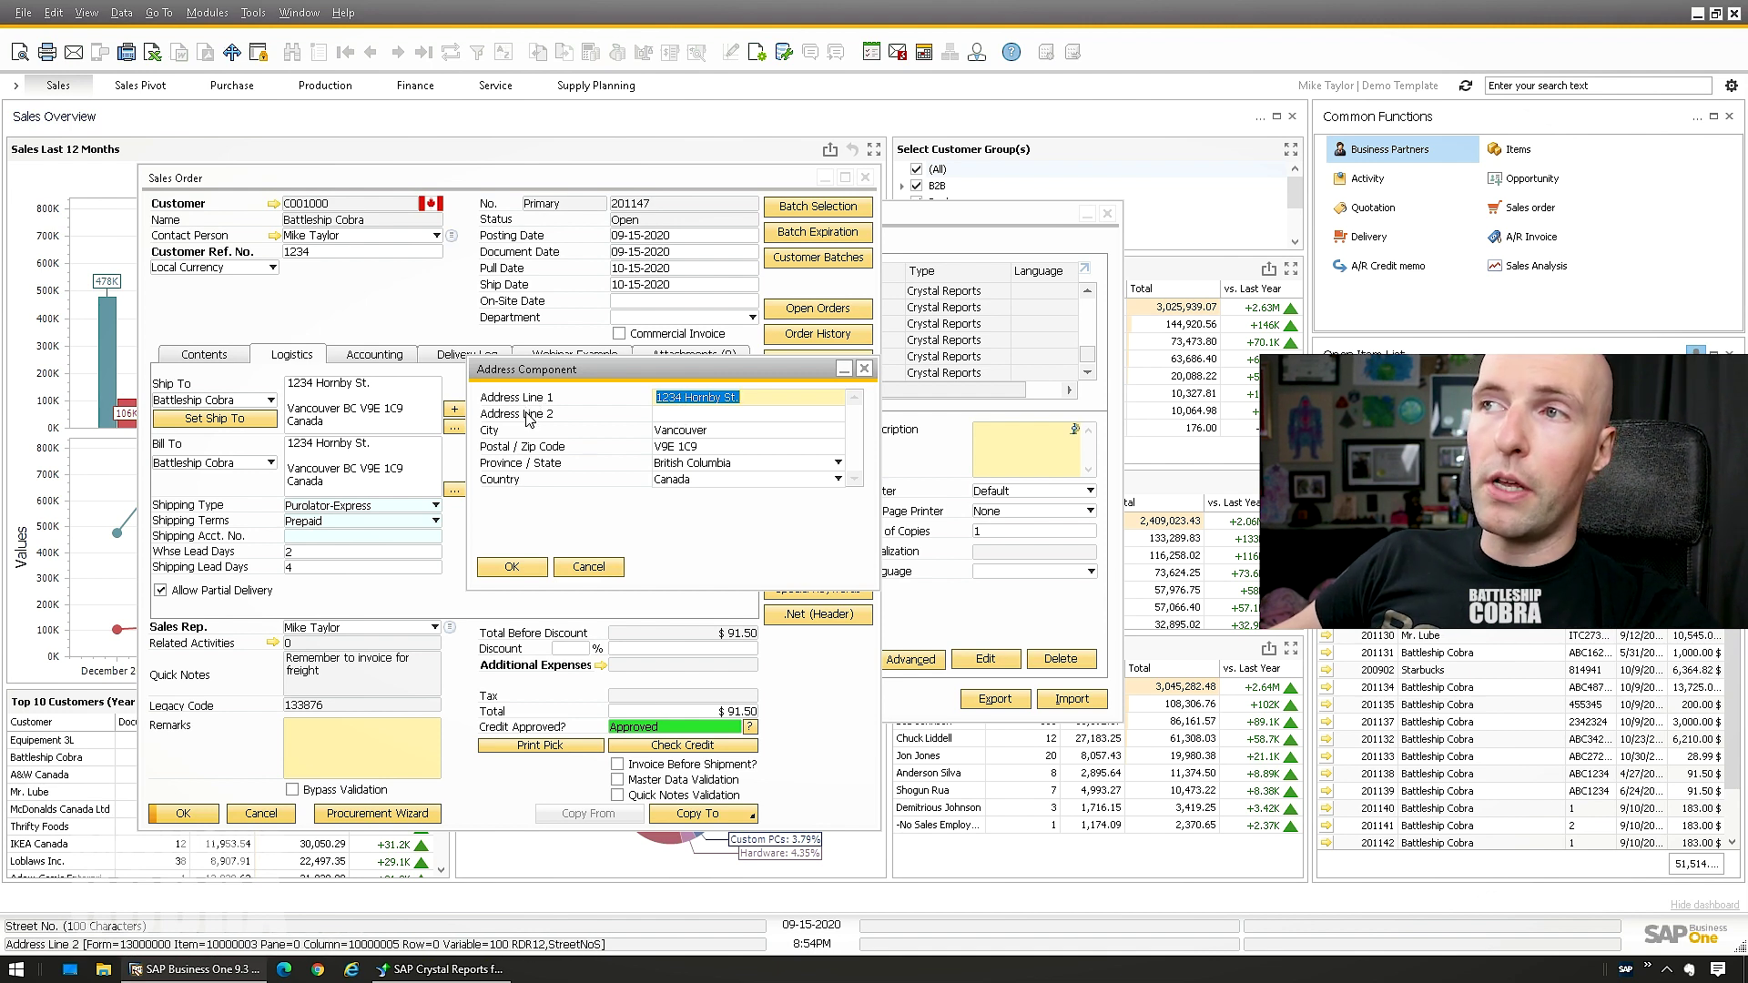
key(Escape)
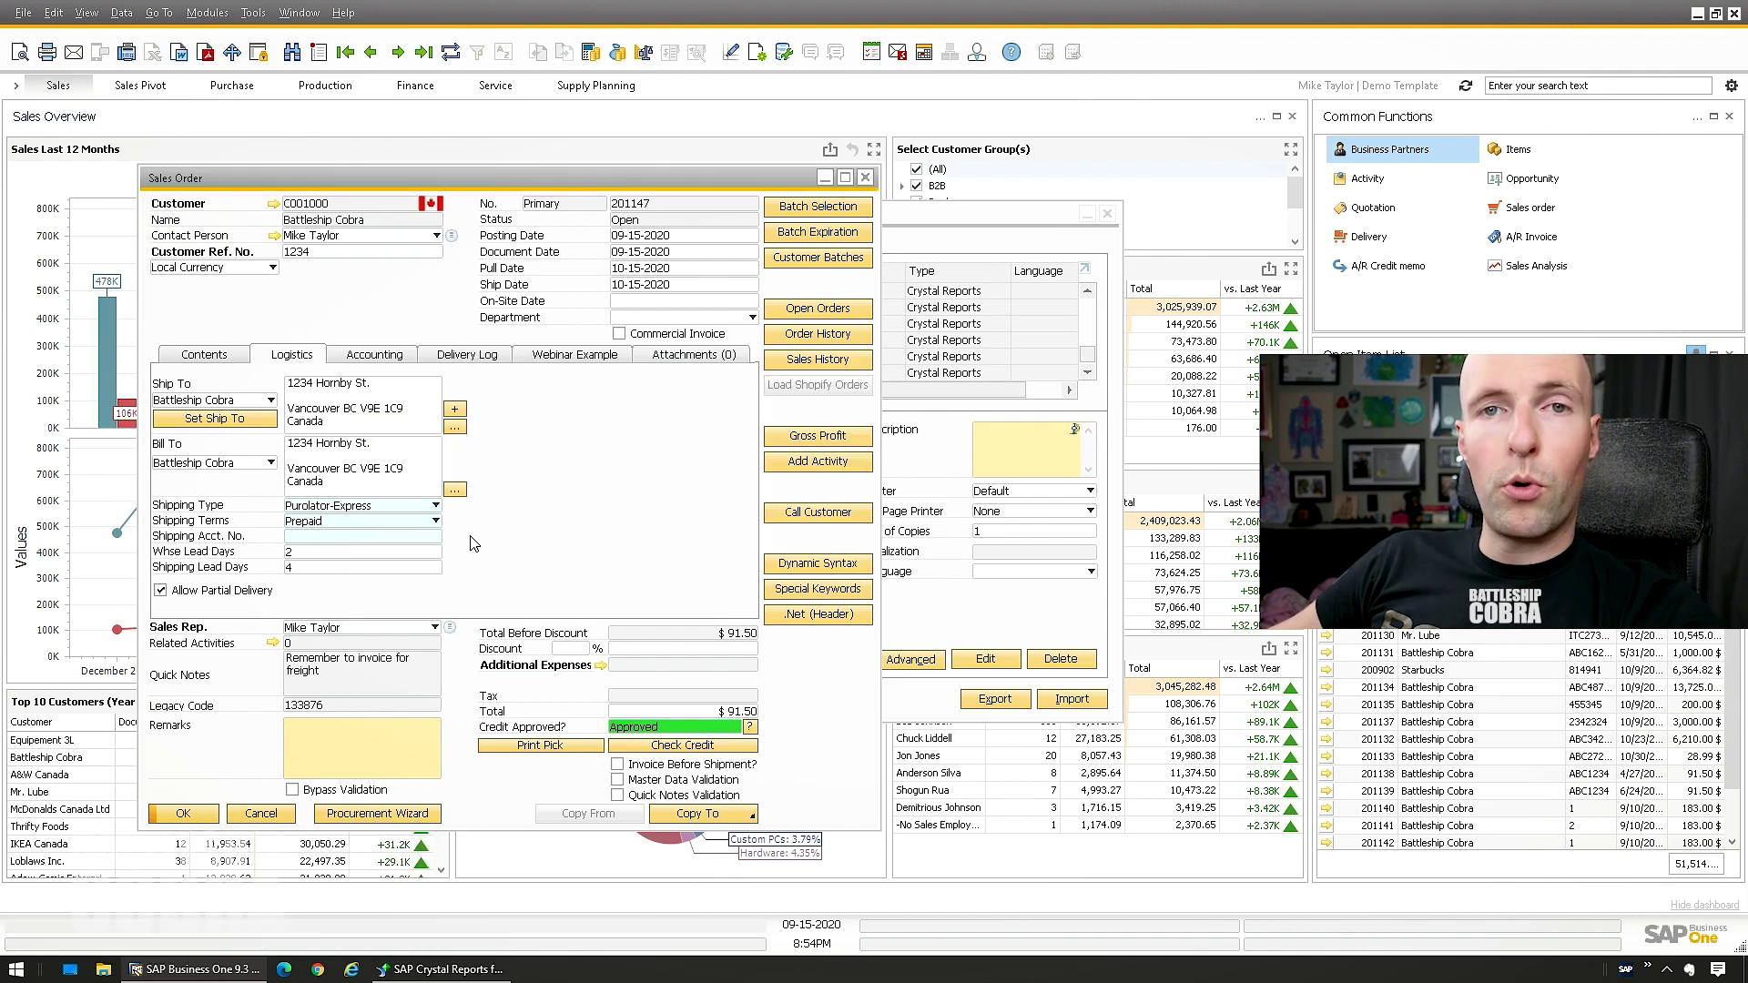
mouse_move(421, 978)
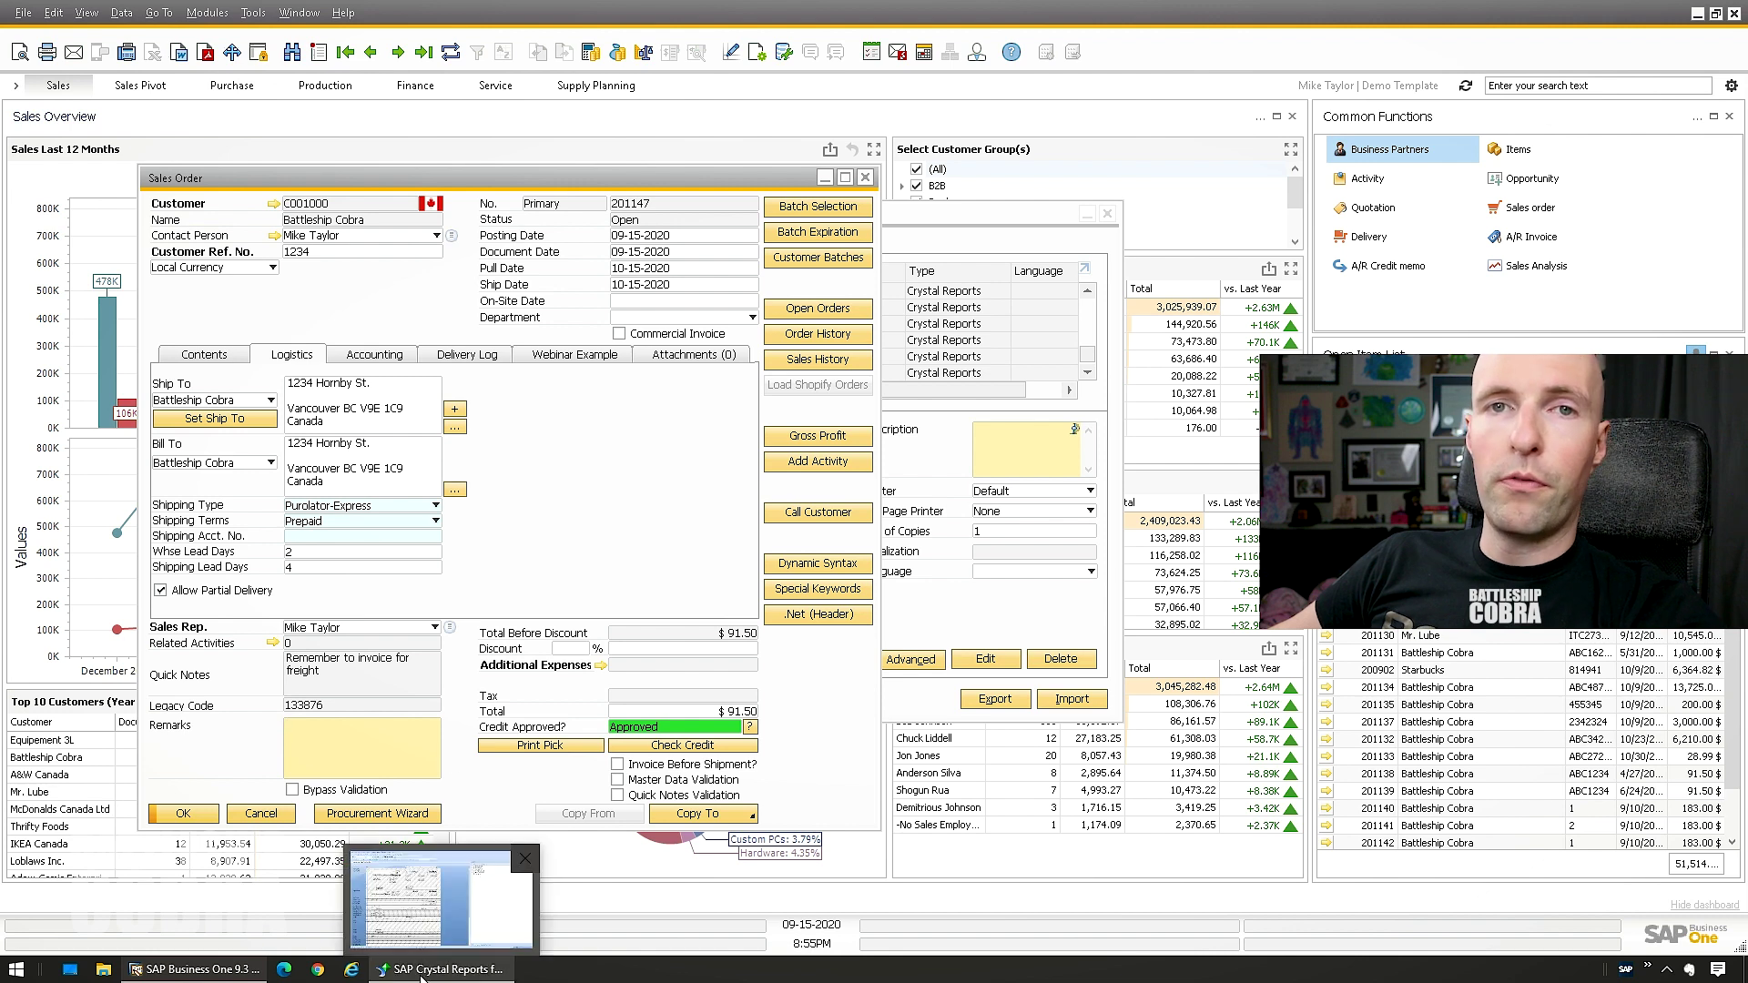